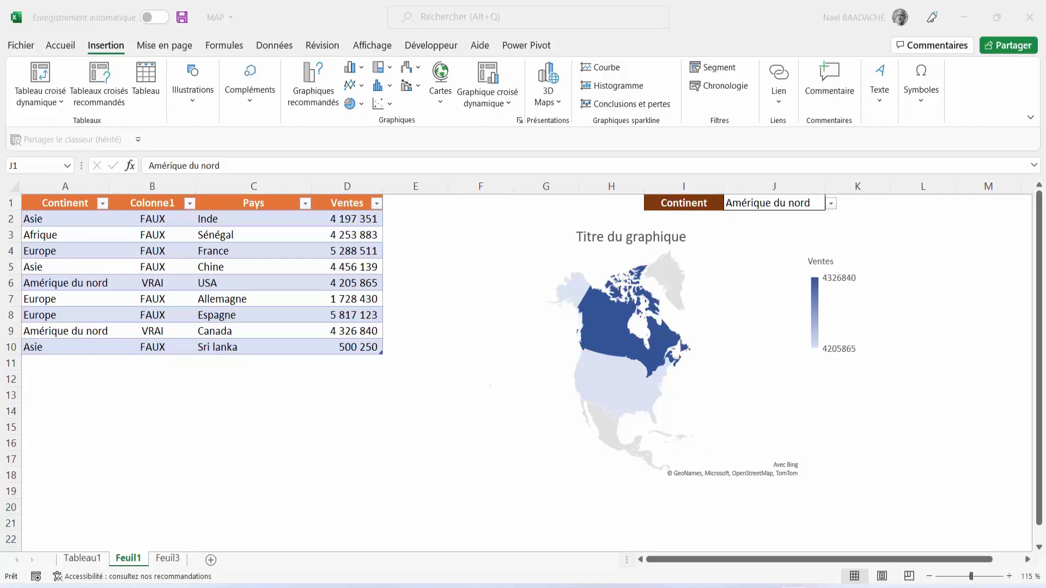
Select cells in the sales data, ending on the USA sales value.
left_click(123, 238)
left_click_drag(90, 225, 264, 231)
left_click(343, 284)
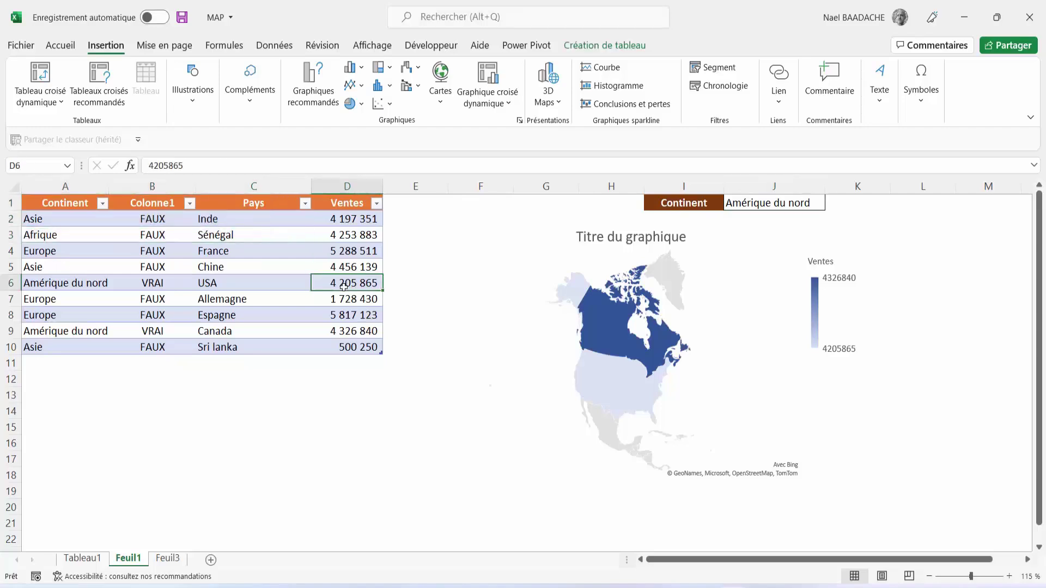
Switch the J1 continent selector from Afrique to Asie and select the map chart.
left_click(759, 210)
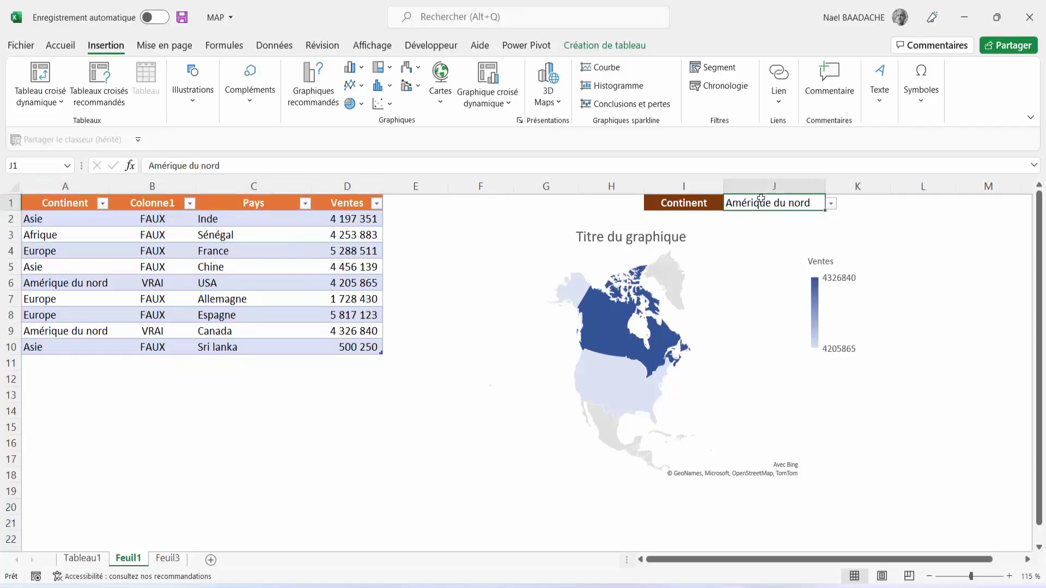
left_click(830, 206)
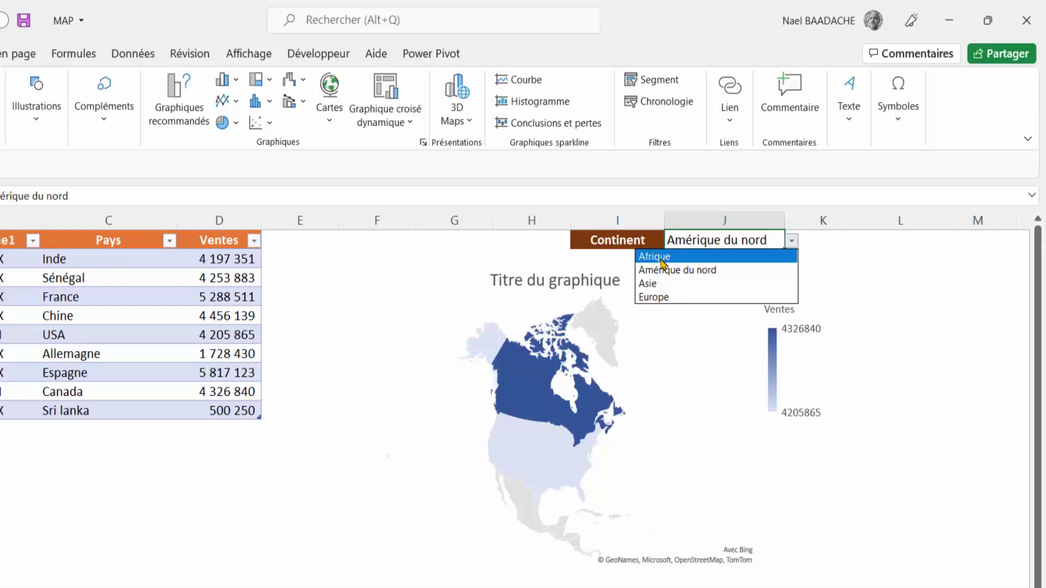
left_click(662, 257)
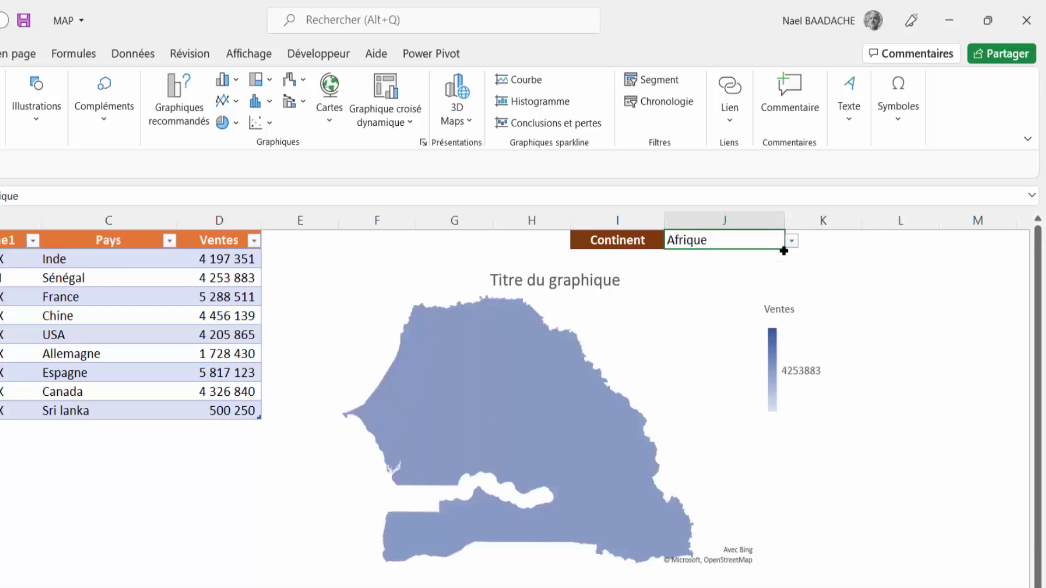
left_click(791, 240)
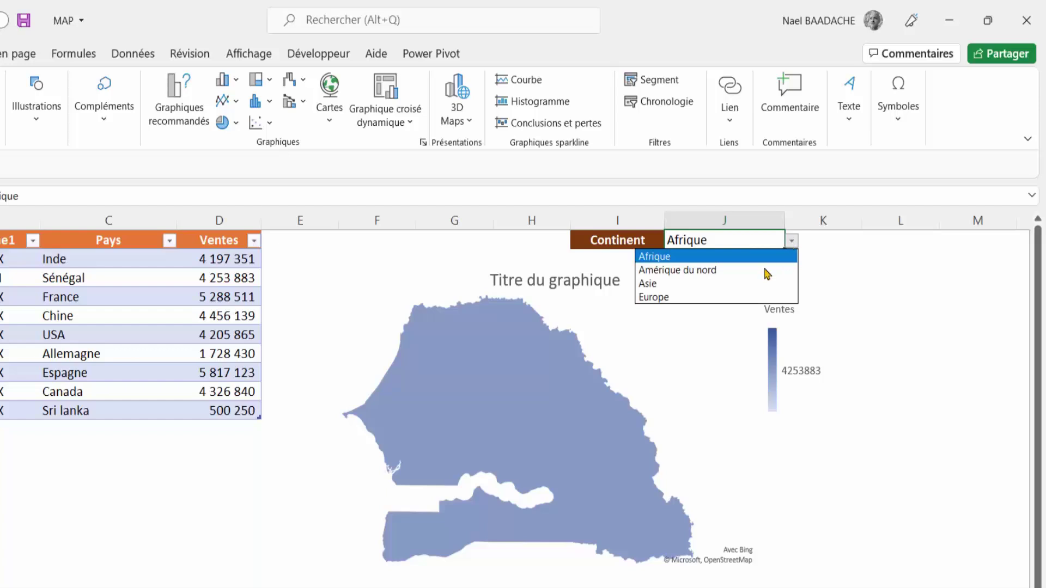
left_click(654, 287)
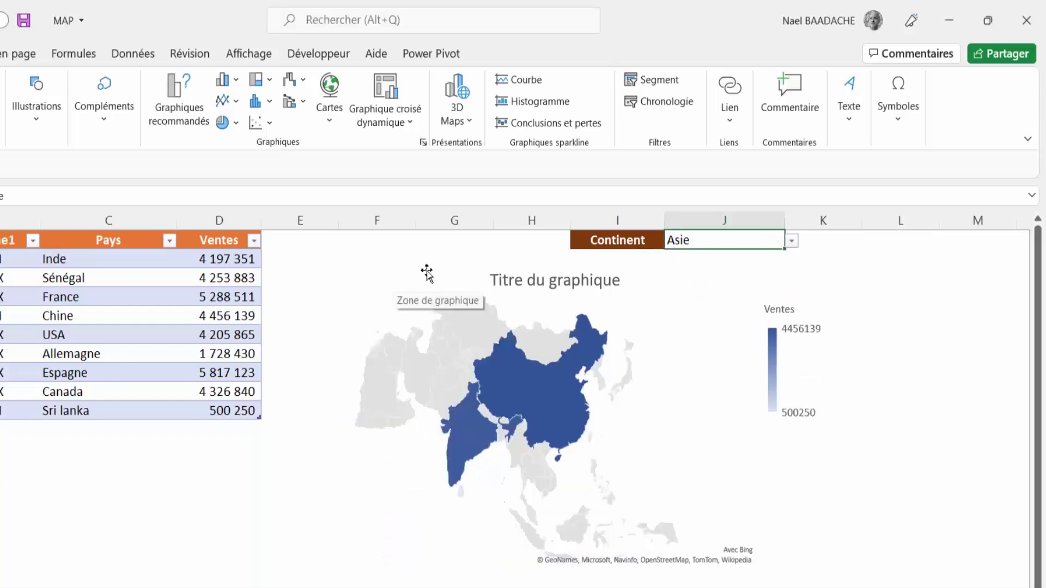
left_click(426, 272)
Drag the map down to reveal the filtered table and inspect G4's FILTRE formula.
left_click_drag(439, 263, 419, 443)
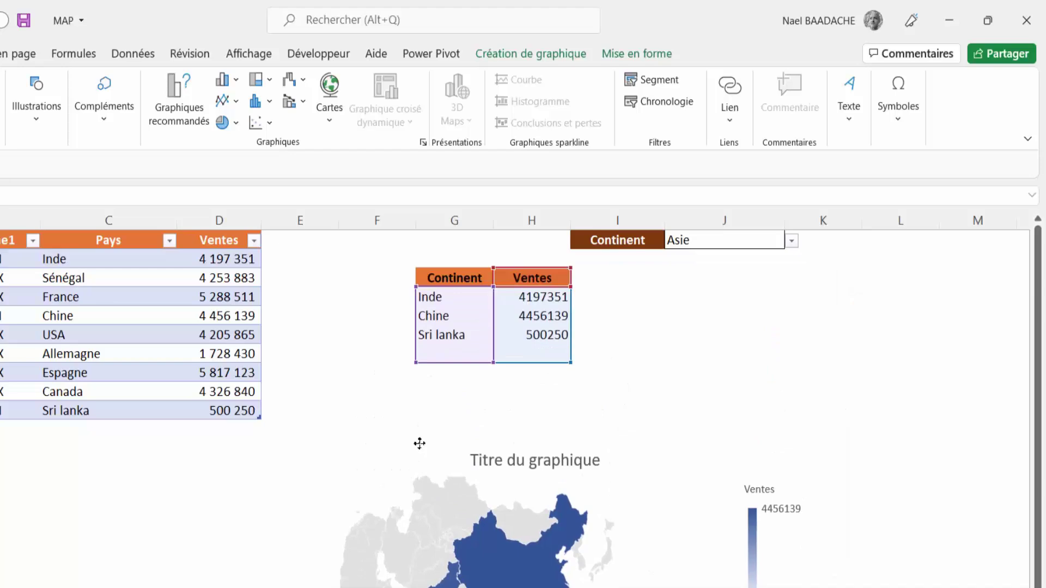
mouse_move(54, 218)
left_mouse_down()
mouse_move(311, 353)
mouse_move(381, 351)
left_mouse_up()
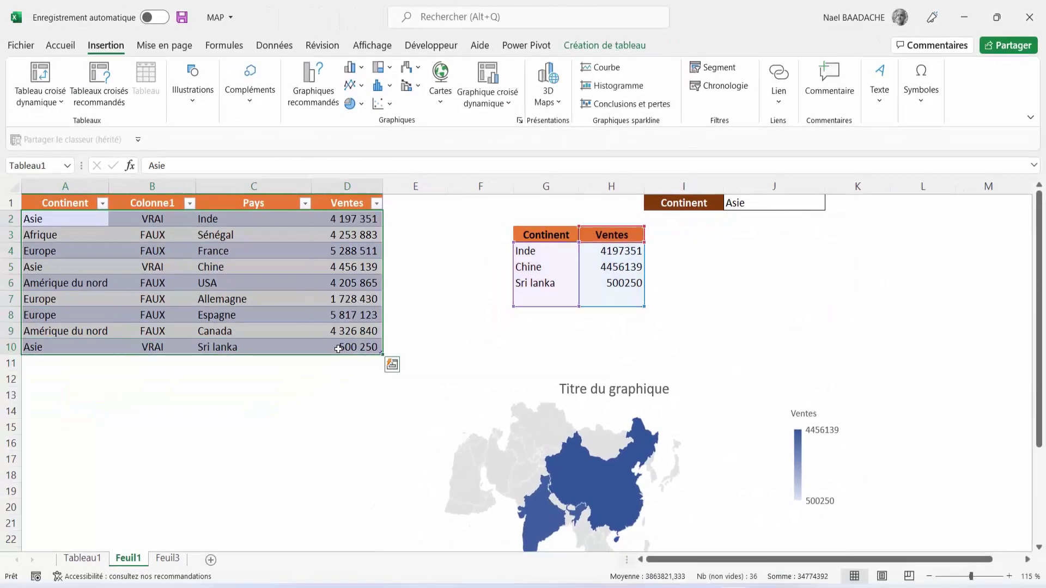
left_click(536, 251)
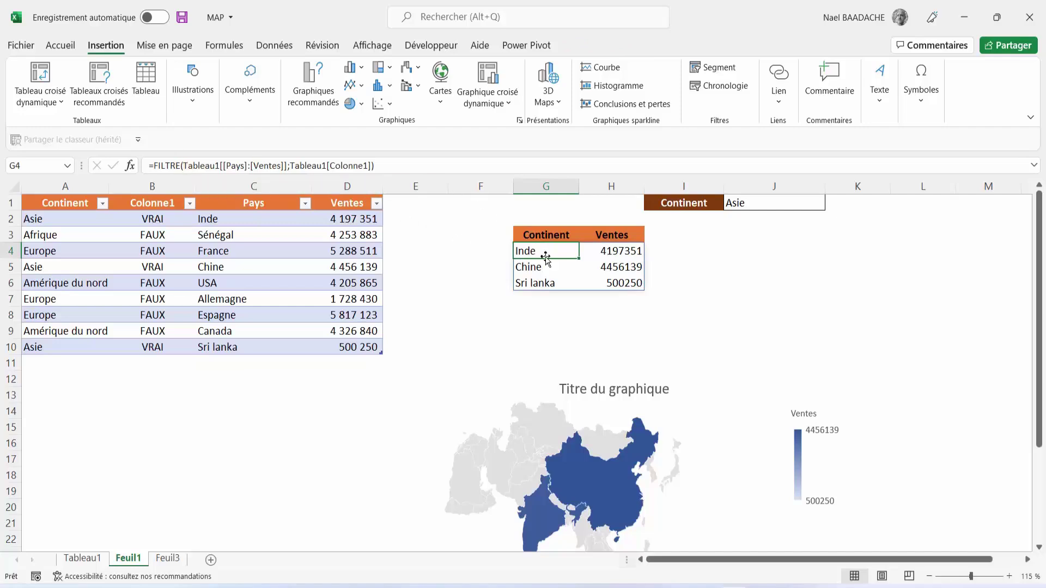
Move the map chart back up over G3:H7 and deselect it.
left_click(708, 370)
left_click_drag(708, 371, 713, 217)
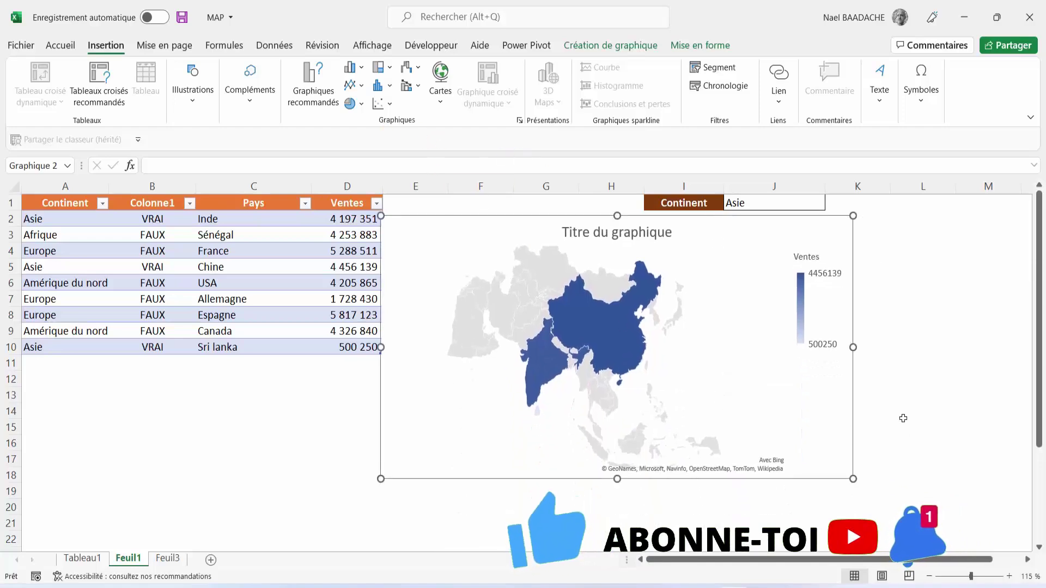
left_click(923, 412)
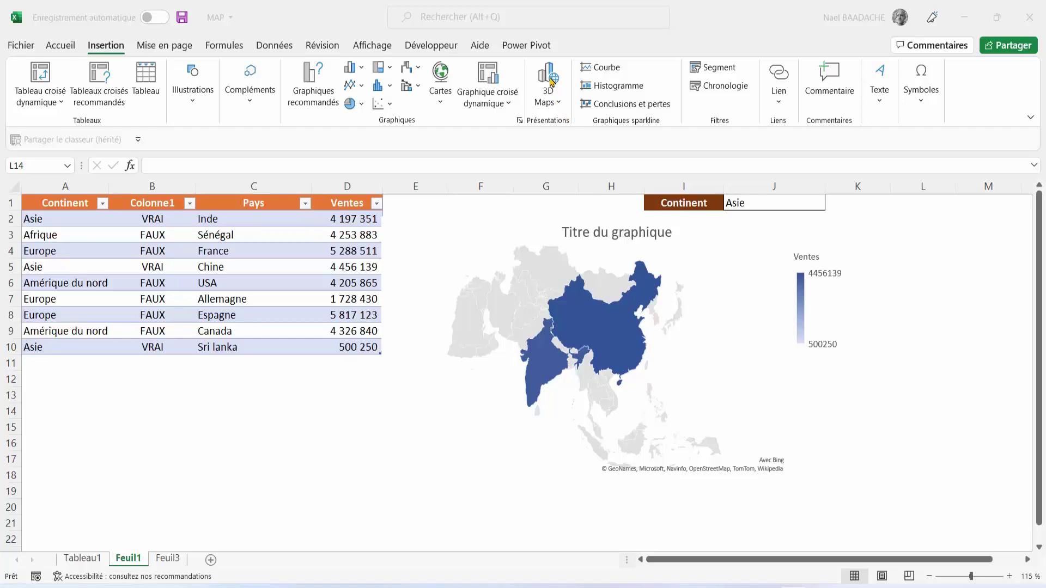
On Feuil3, select a cell in the Pays/Ventes list and launch 3D Maps.
left_click(167, 559)
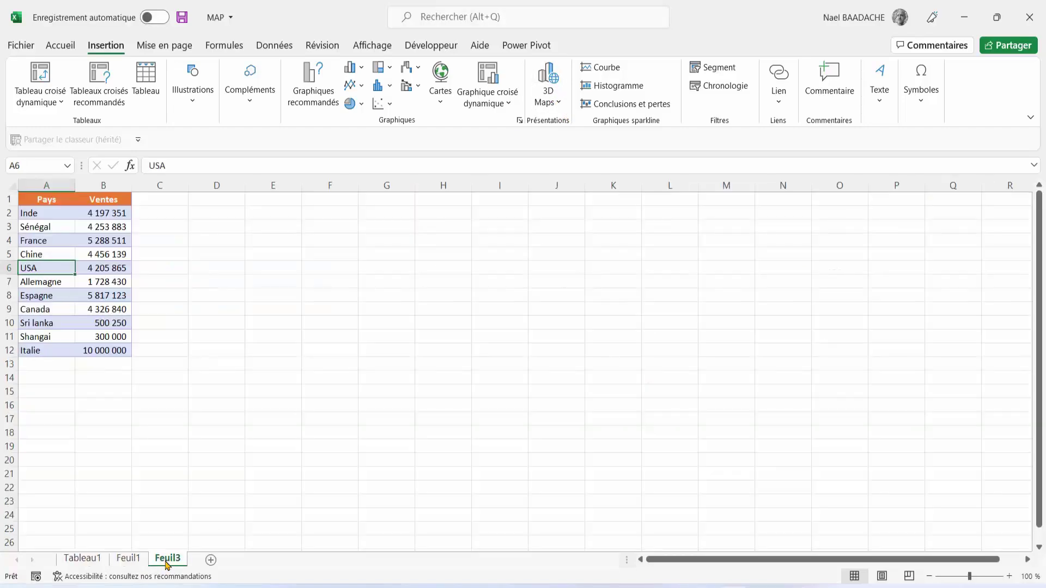
left_click(93, 255)
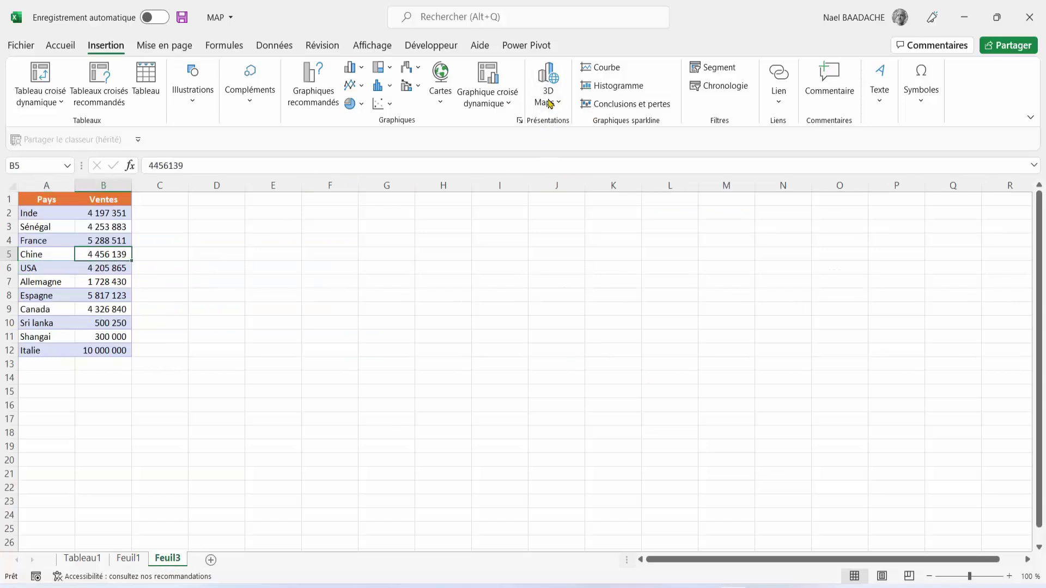
left_click(549, 102)
left_click(565, 126)
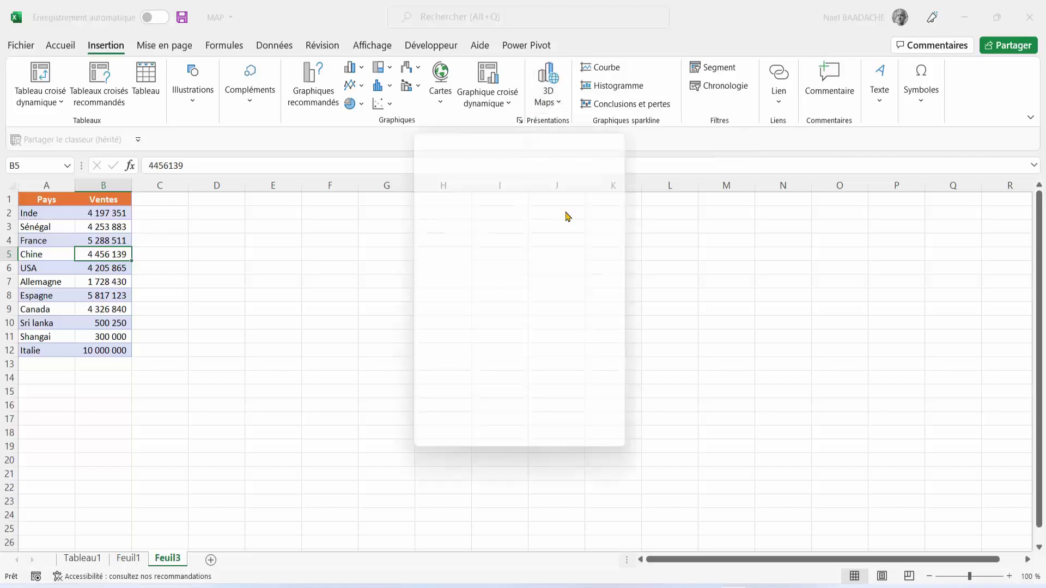
Open Visite guidée 1 and rotate the globe from Europe through North America to East Asia.
left_click(500, 218)
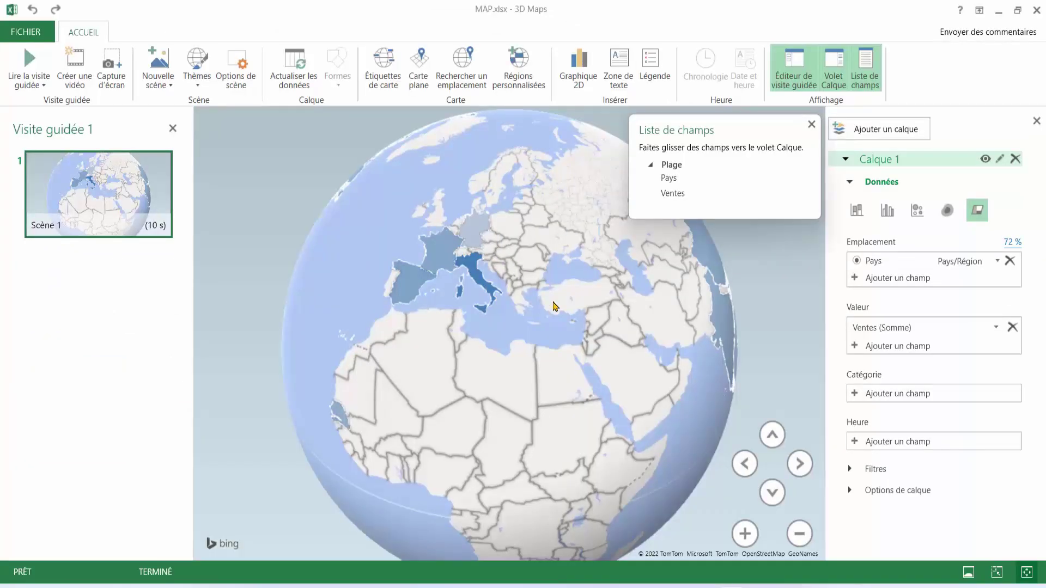
scroll(507, 309, "down", 5)
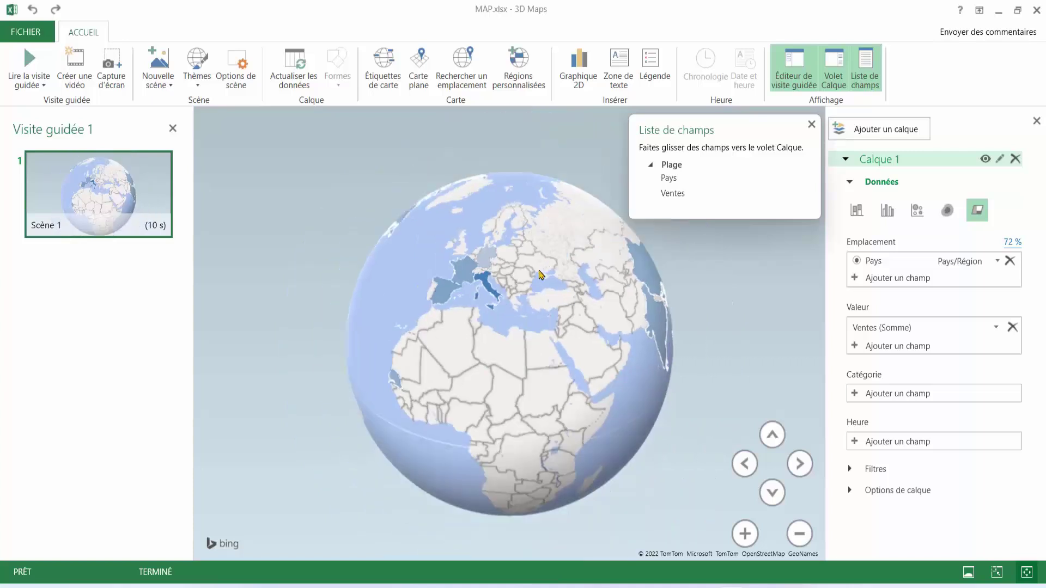
left_click_drag(476, 344, 605, 348)
left_click_drag(423, 319, 613, 341)
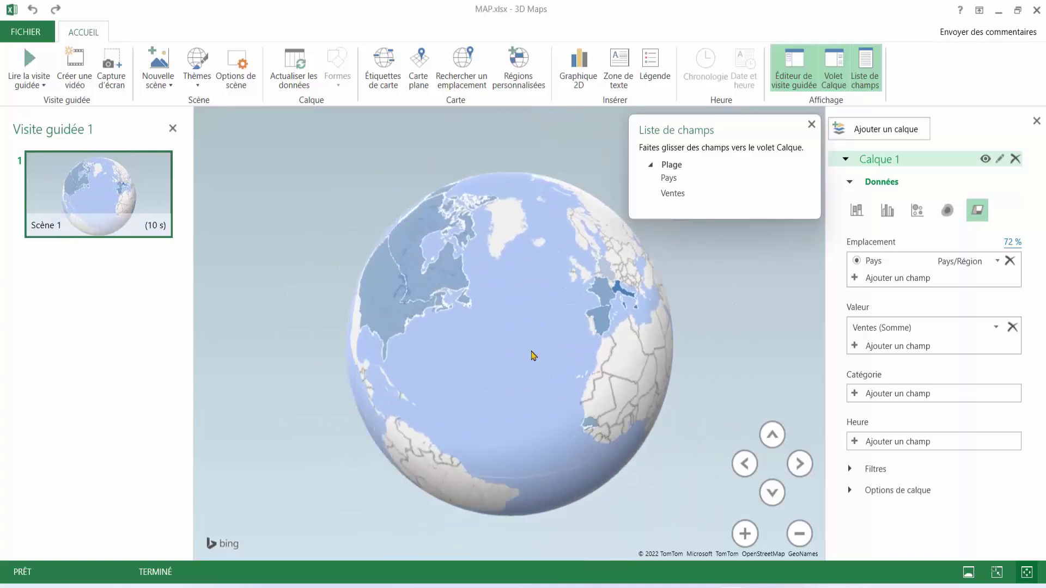
left_click_drag(442, 311, 603, 309)
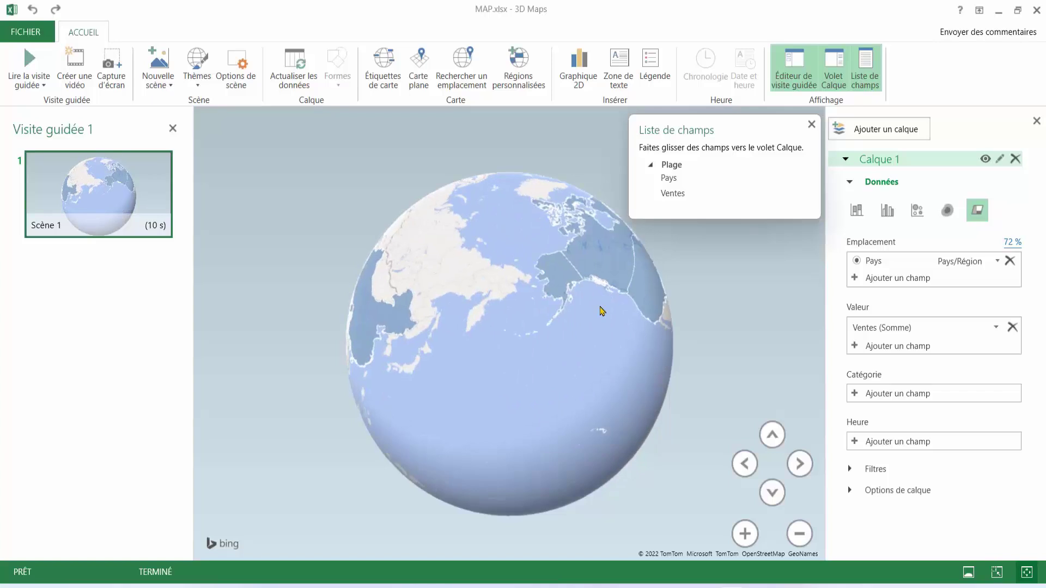
Close the field list and exit 3D Maps back to the workbook.
left_click(811, 125)
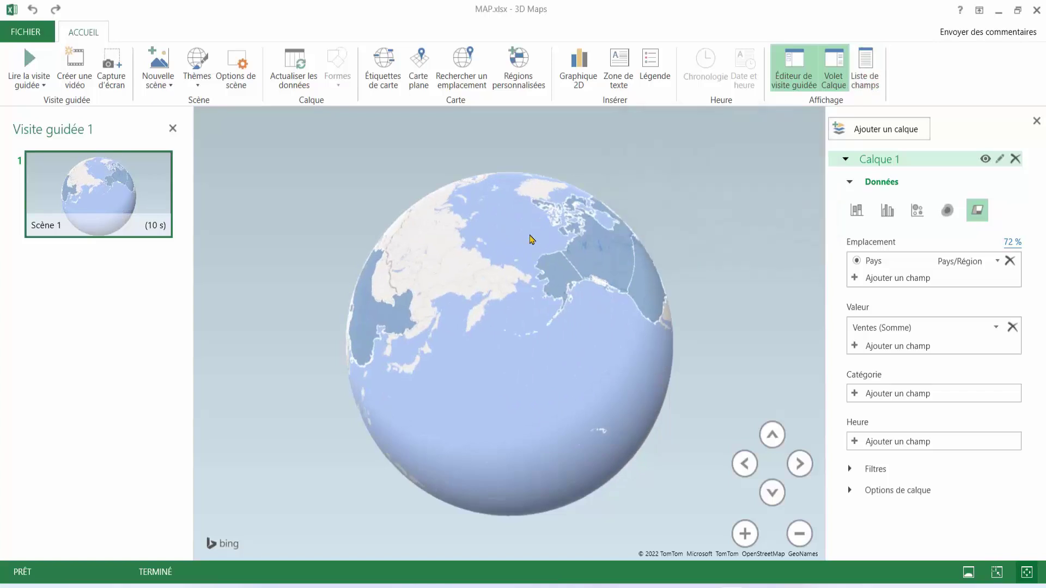
left_click(75, 68)
left_click(1029, 16)
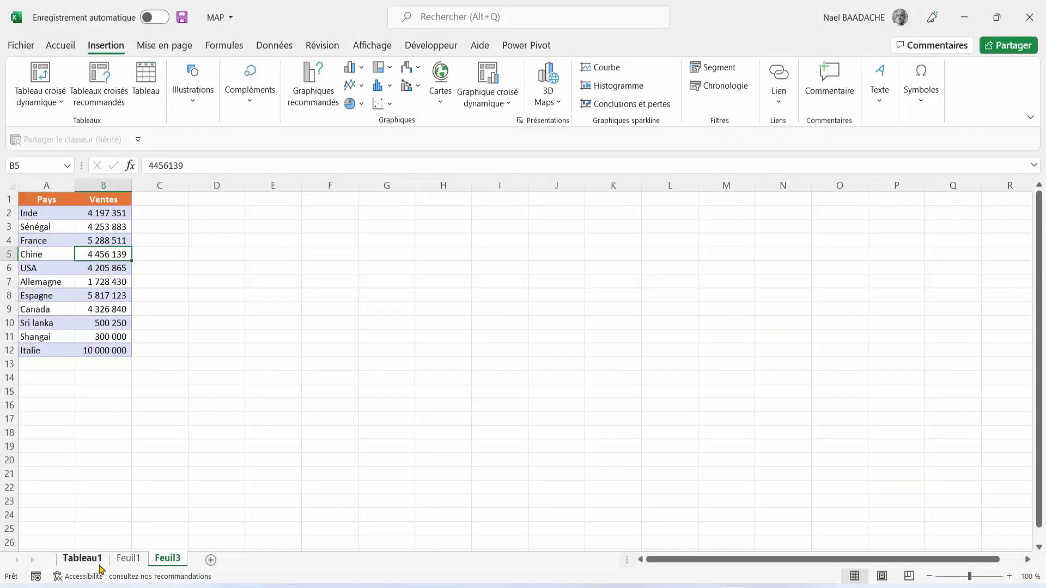
Move to the MAPBis Données sheet and inspect its Continent, Pays and Ventes cells.
left_click(128, 558)
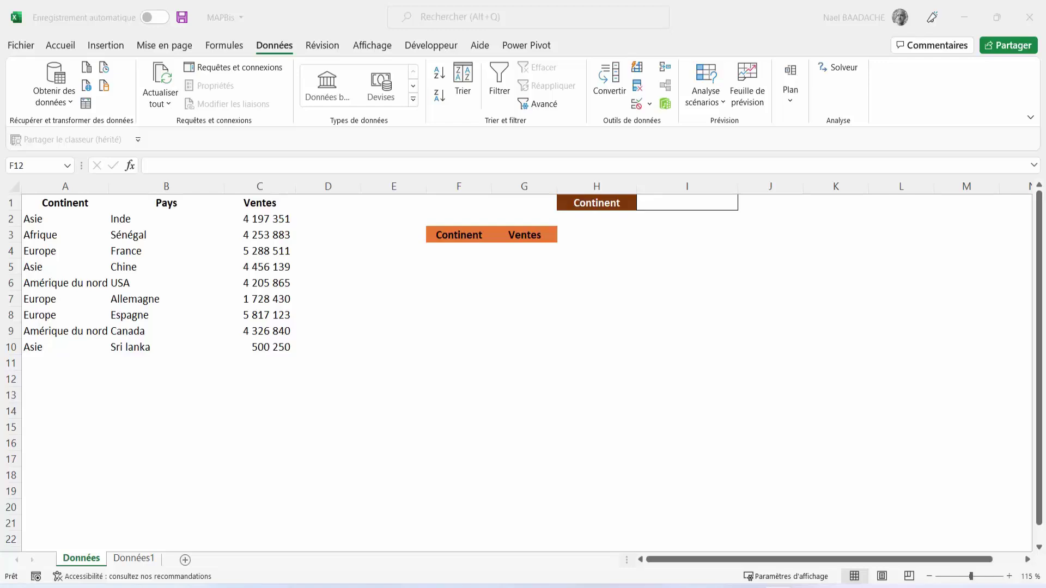
left_click(122, 266)
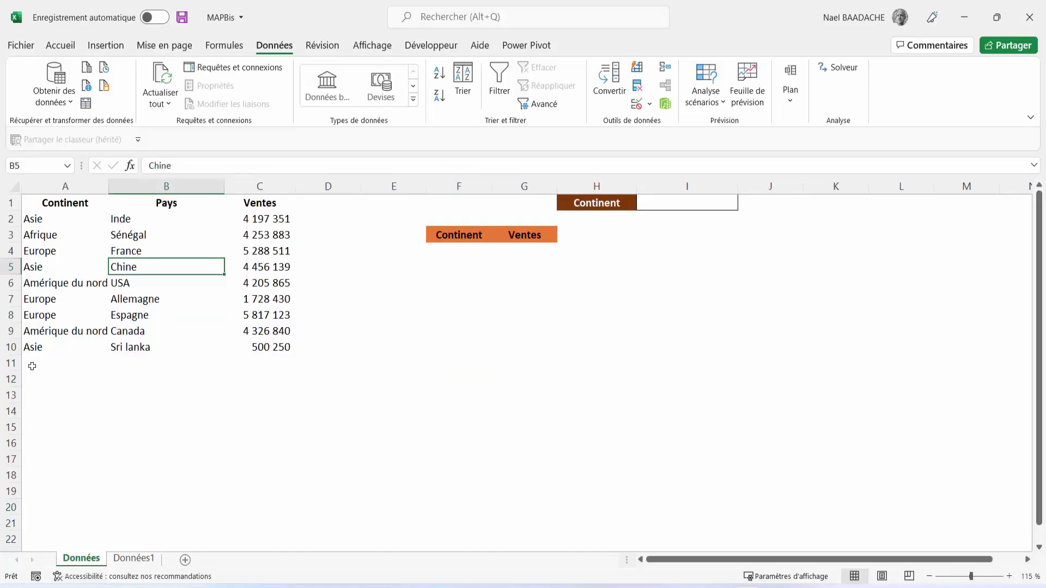
left_click_drag(38, 358, 42, 395)
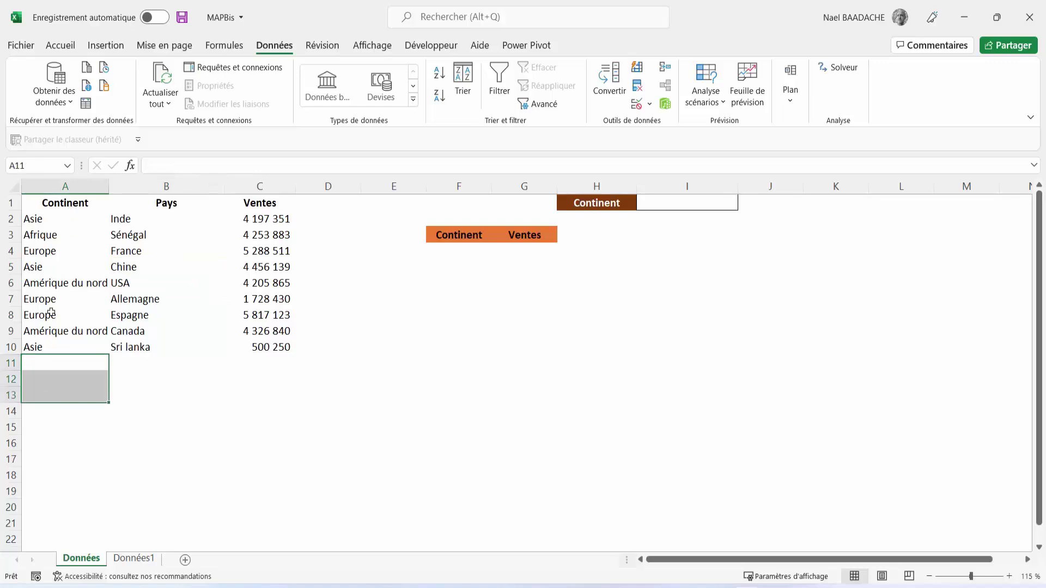
left_click(132, 365)
left_click(243, 363)
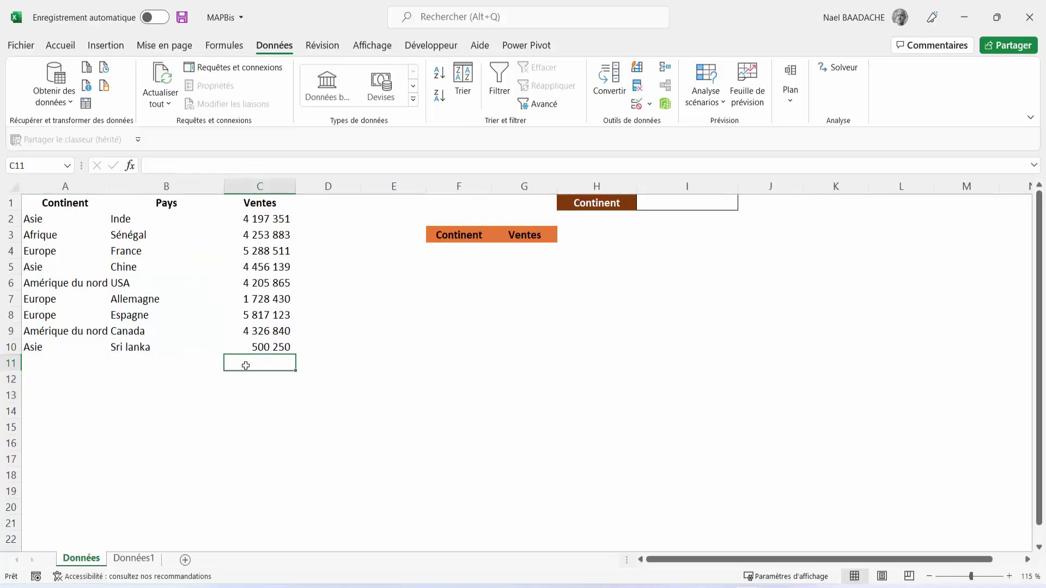
left_click(48, 245)
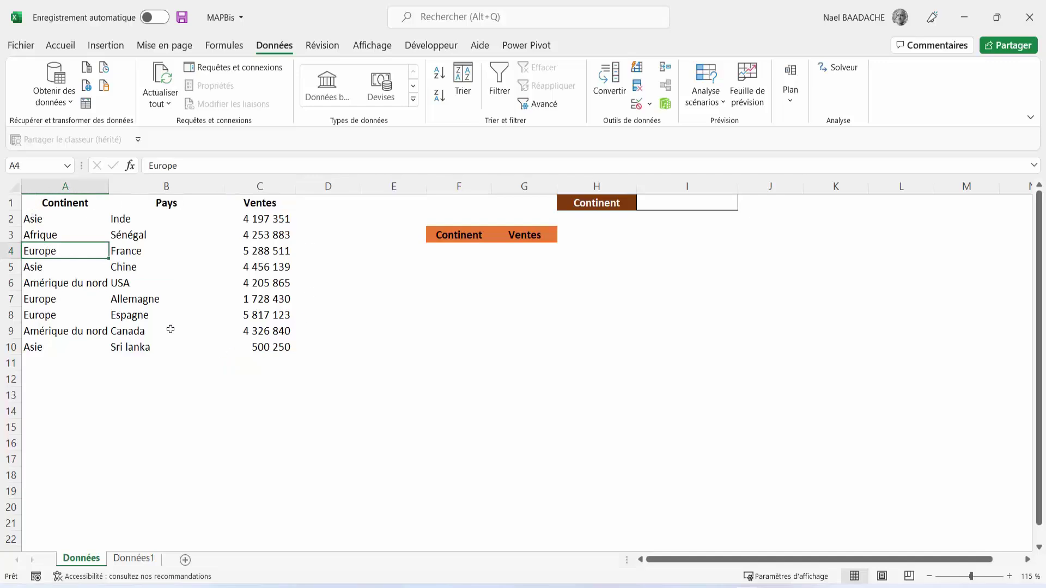
left_click(132, 254)
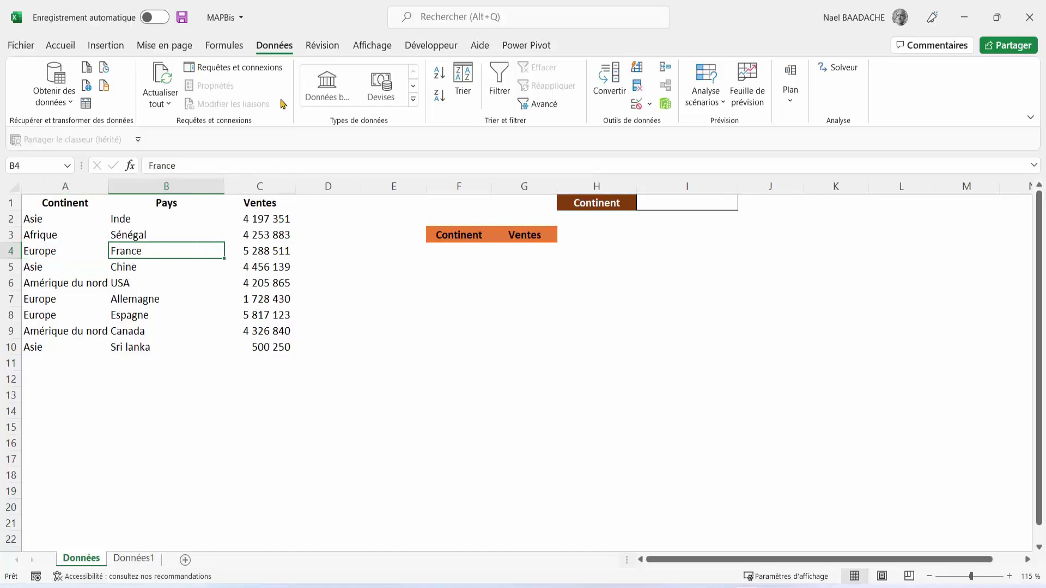
left_click(112, 48)
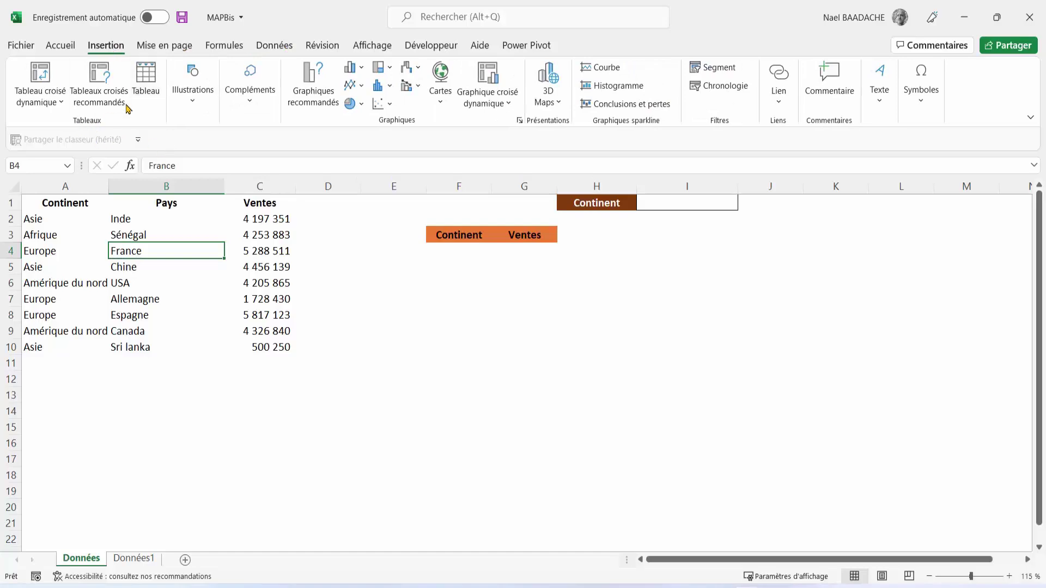
left_click(145, 79)
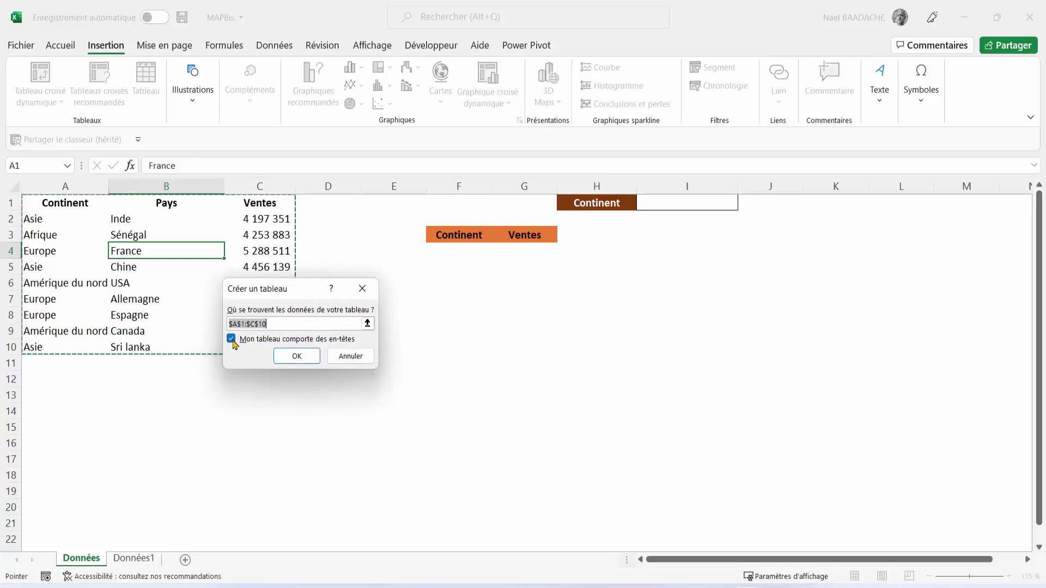
left_click(298, 357)
left_click(218, 282)
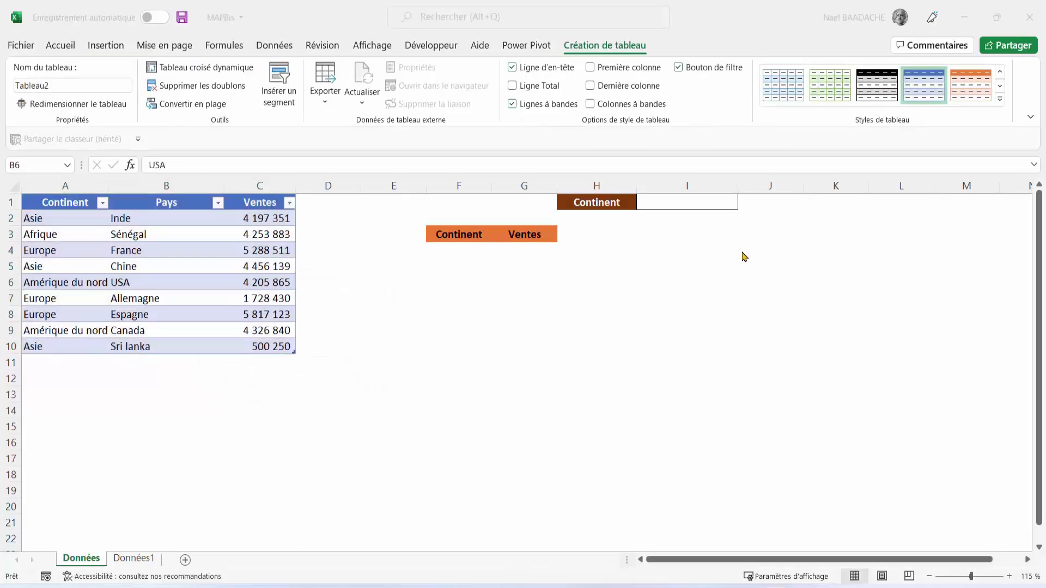
left_click(689, 200)
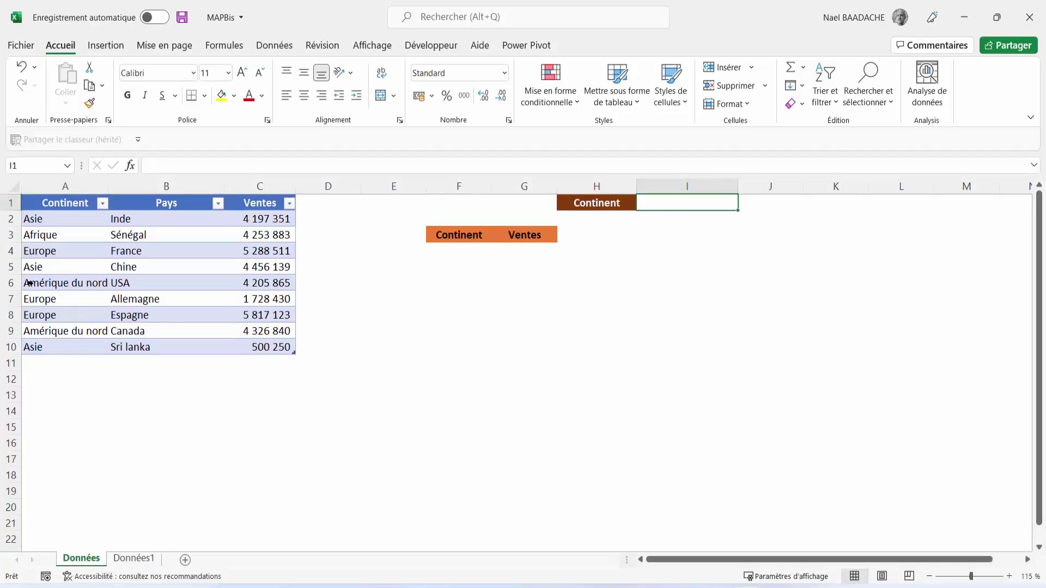
Copy the continent entries A2:A10 into M4:M12 and select column M.
left_click_drag(70, 220, 52, 347)
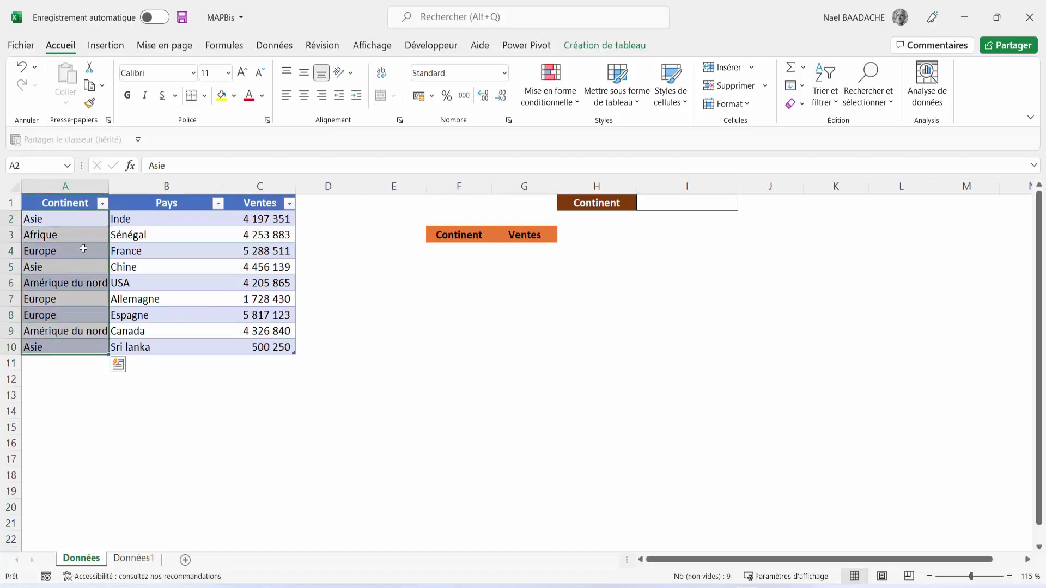
left_click_drag(81, 218, 67, 346)
key("ctrl+c")
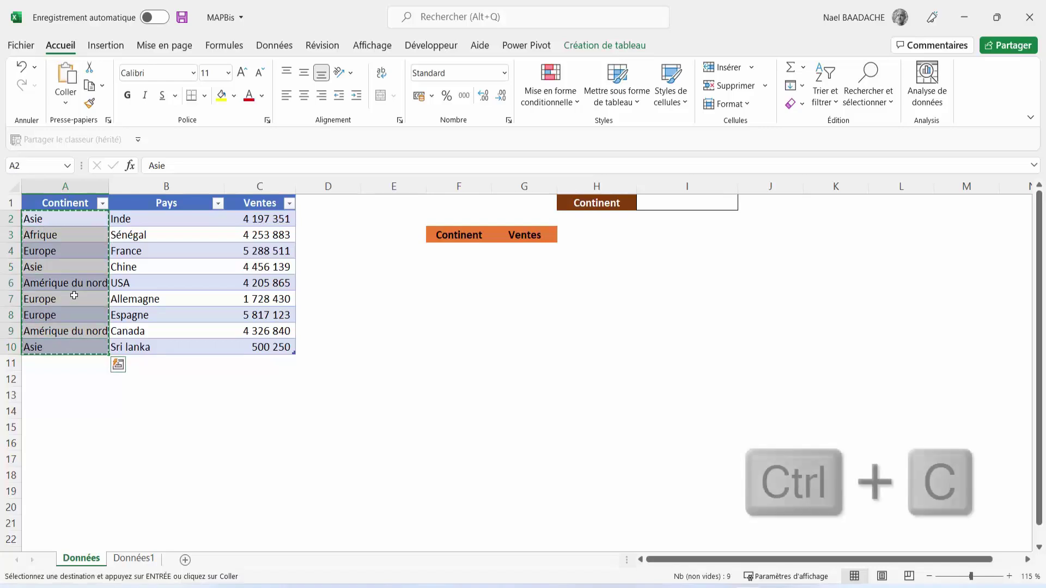
left_click(977, 246)
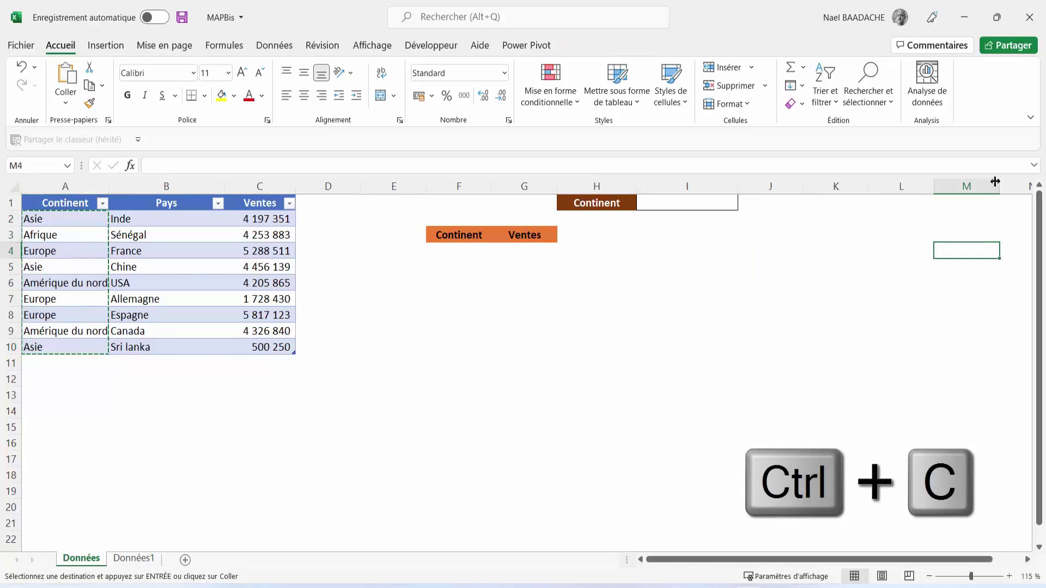
key("ctrl+v")
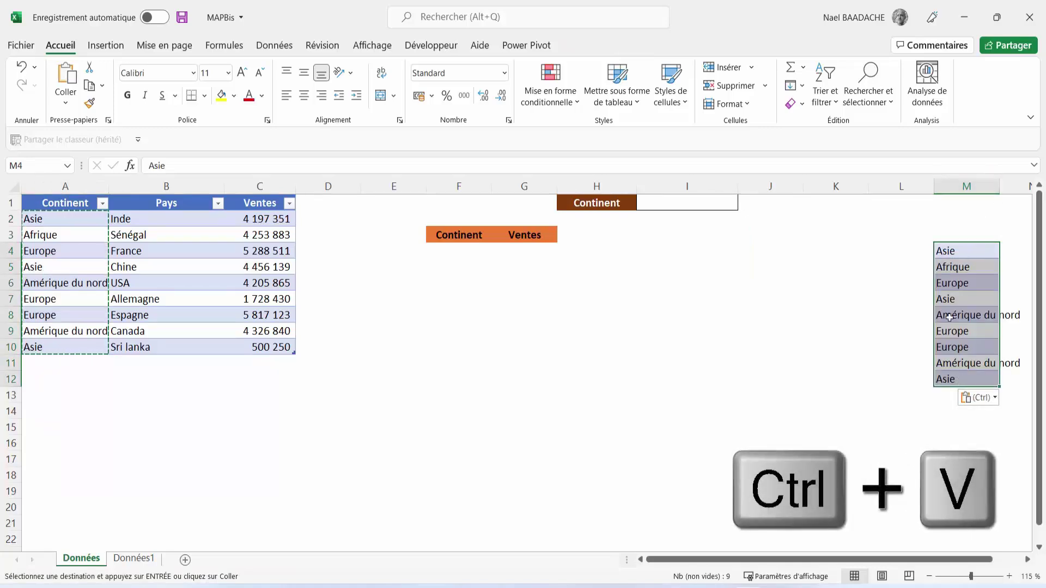
left_click(963, 187)
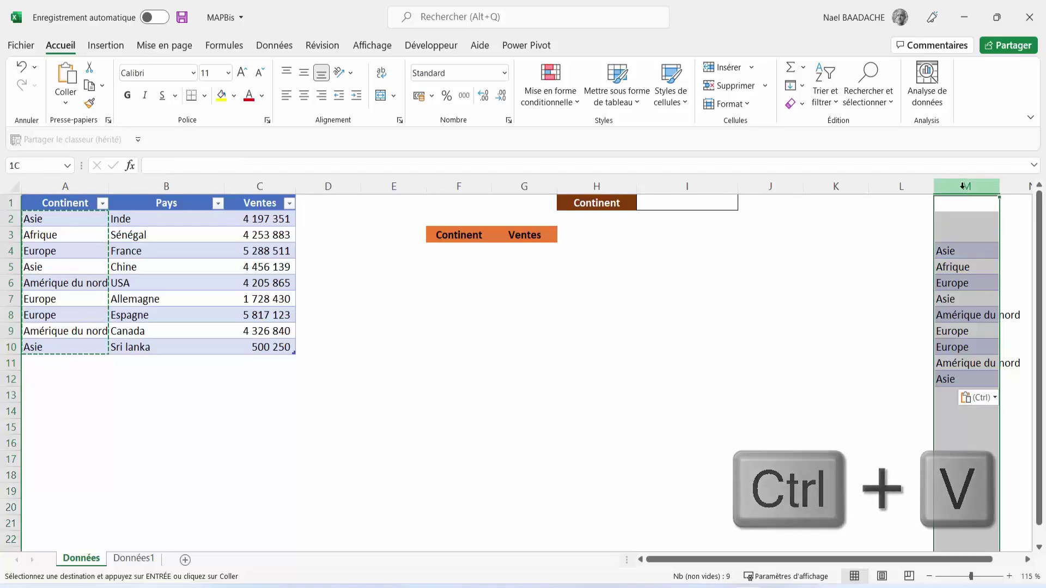
left_click(283, 48)
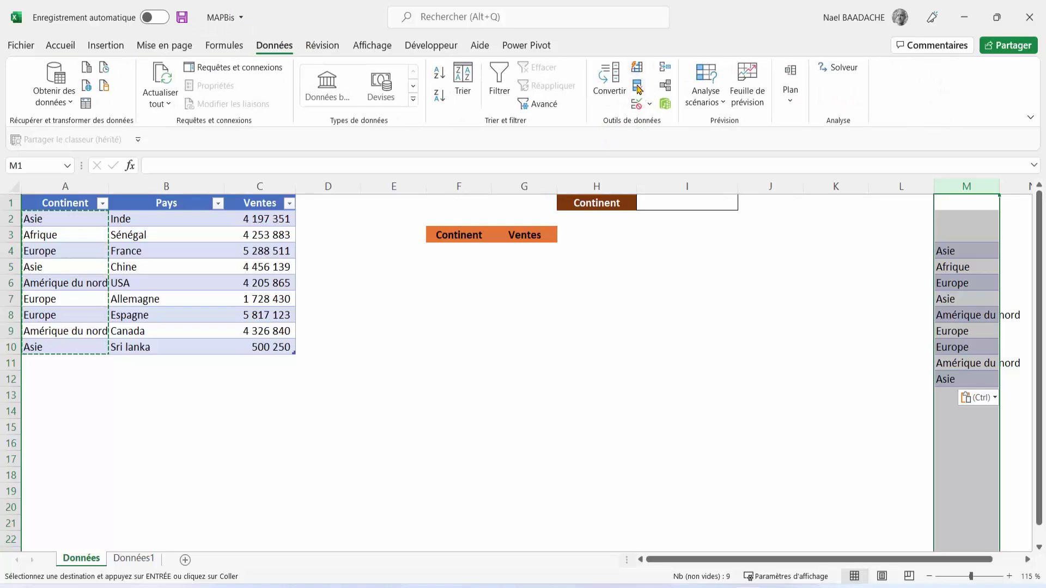
Remove duplicates from column M, leaving Asie, Afrique, Europe and Amérique du nord.
left_click(638, 89)
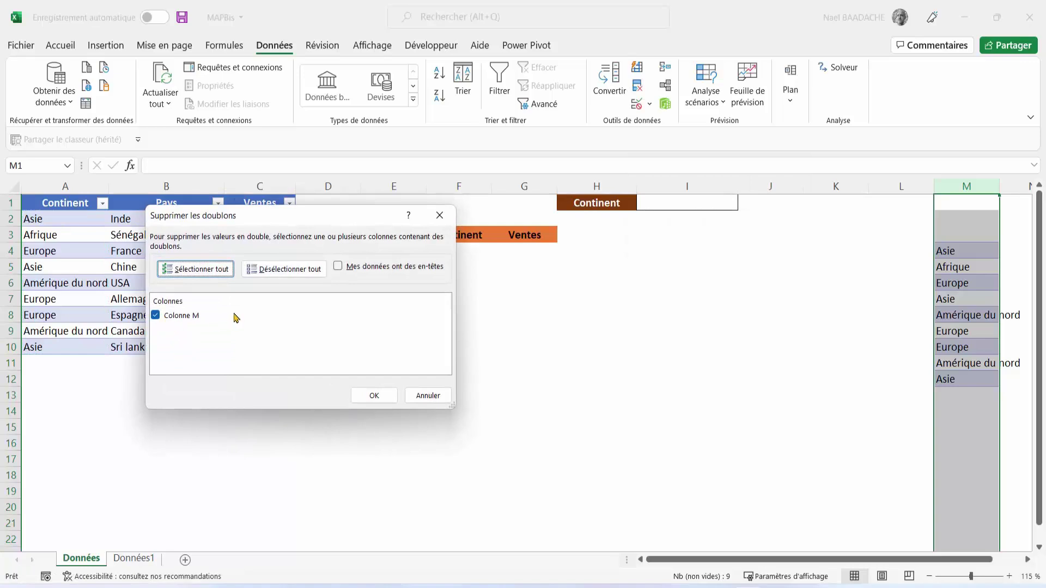
left_click(375, 396)
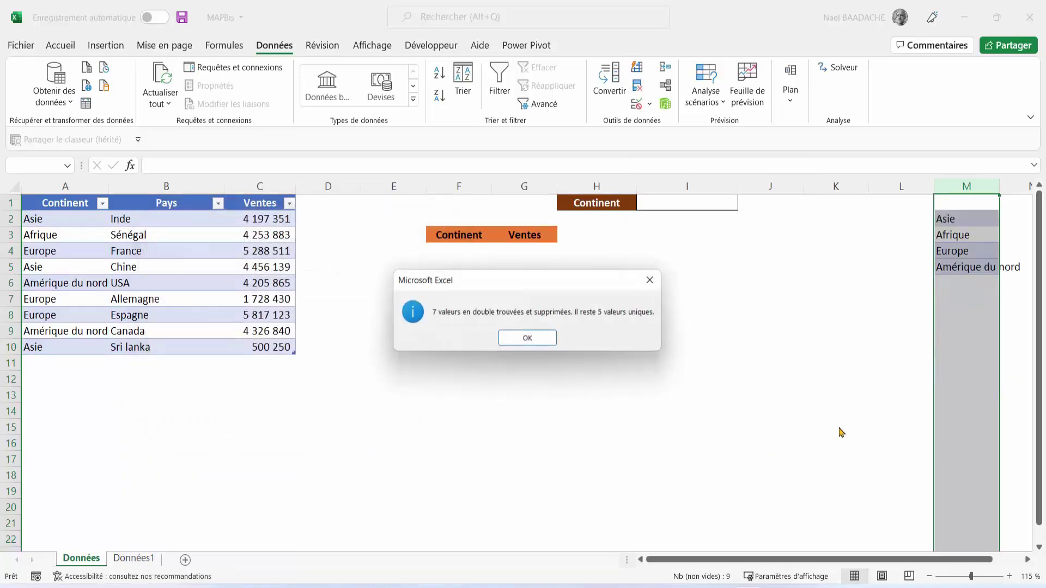
left_click(543, 346)
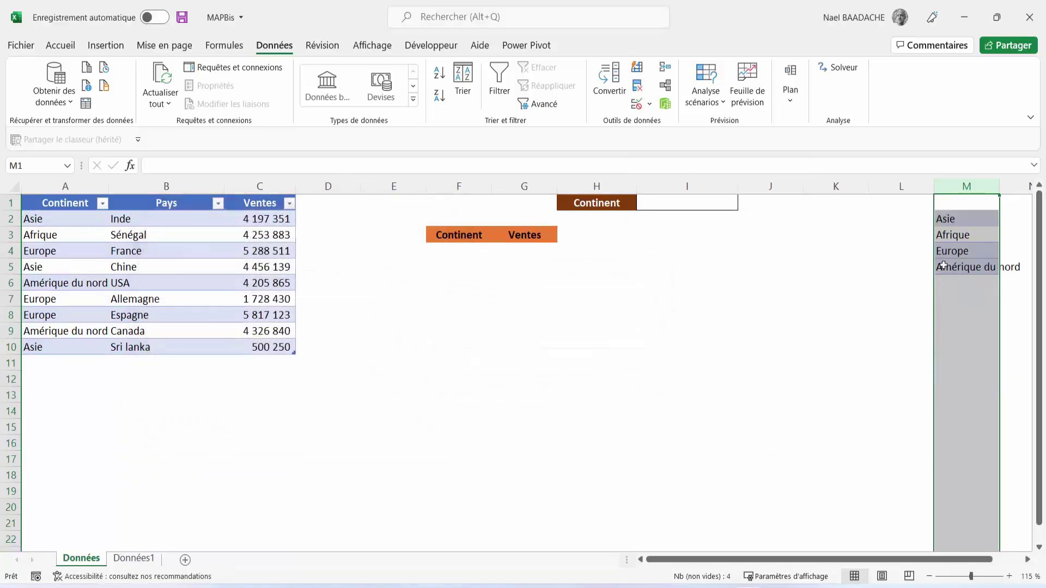
left_click(699, 206)
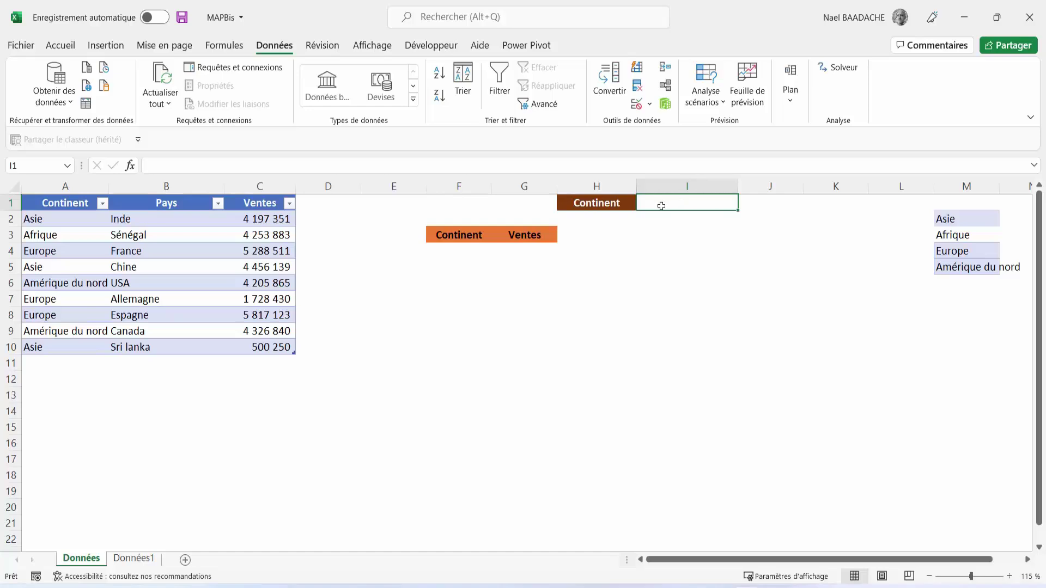
Give cell I1 list data validation with source $M$2:$M$5.
left_click(651, 105)
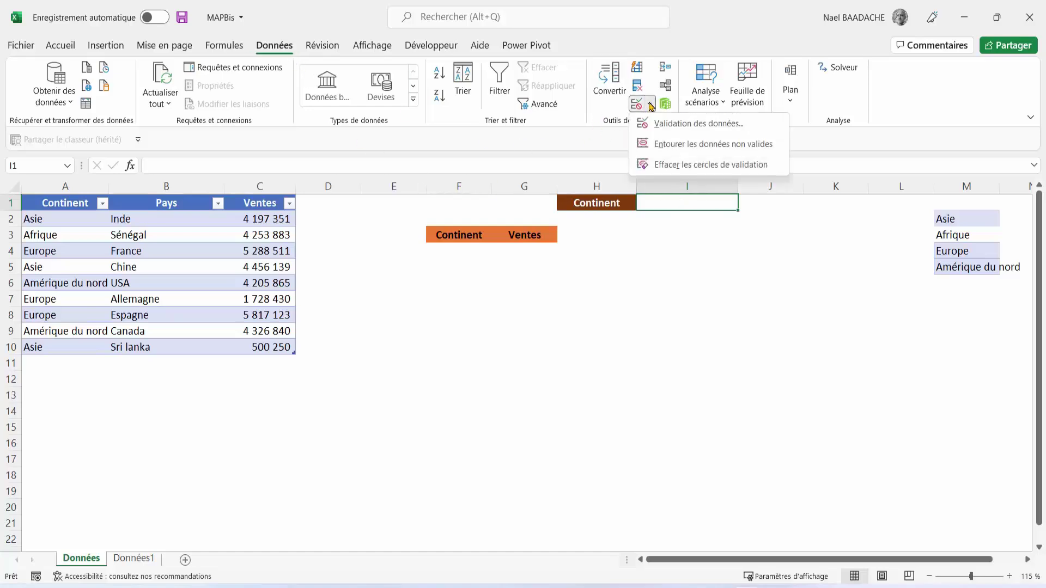
left_click(666, 122)
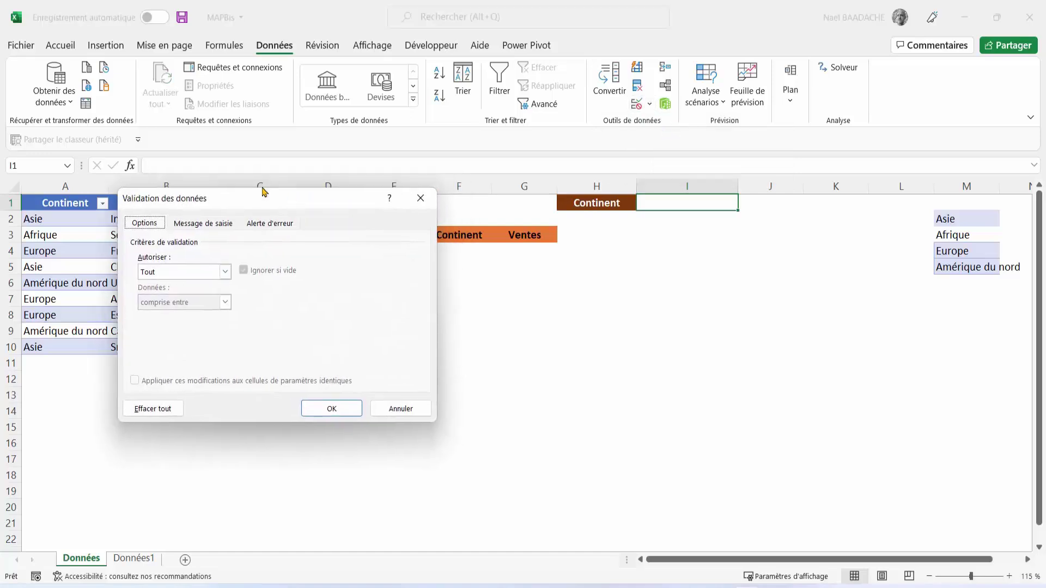
left_click_drag(334, 203, 225, 151)
left_click(140, 217)
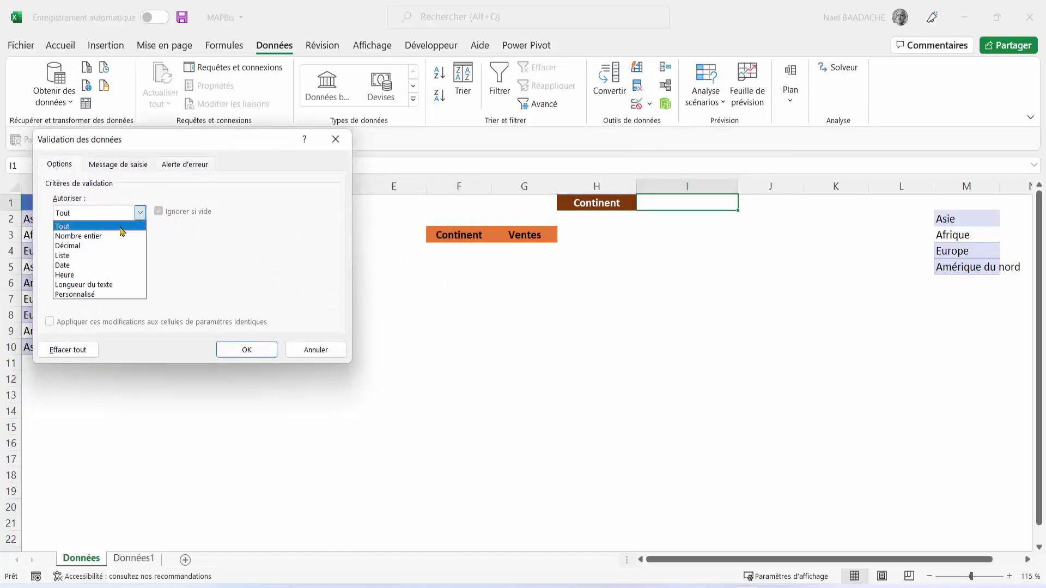
left_click(71, 249)
left_click(74, 276)
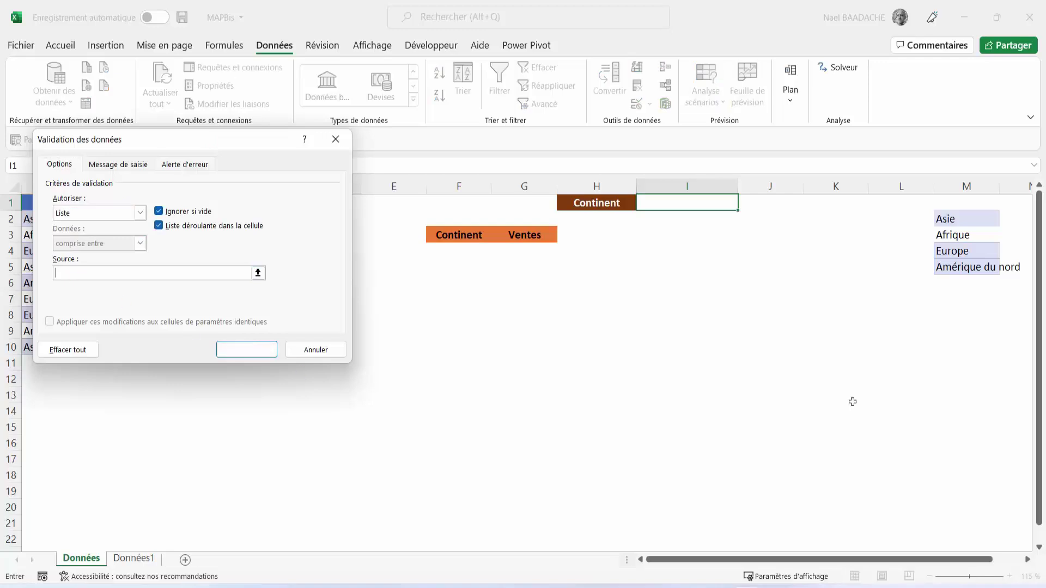
left_click_drag(957, 222, 951, 268)
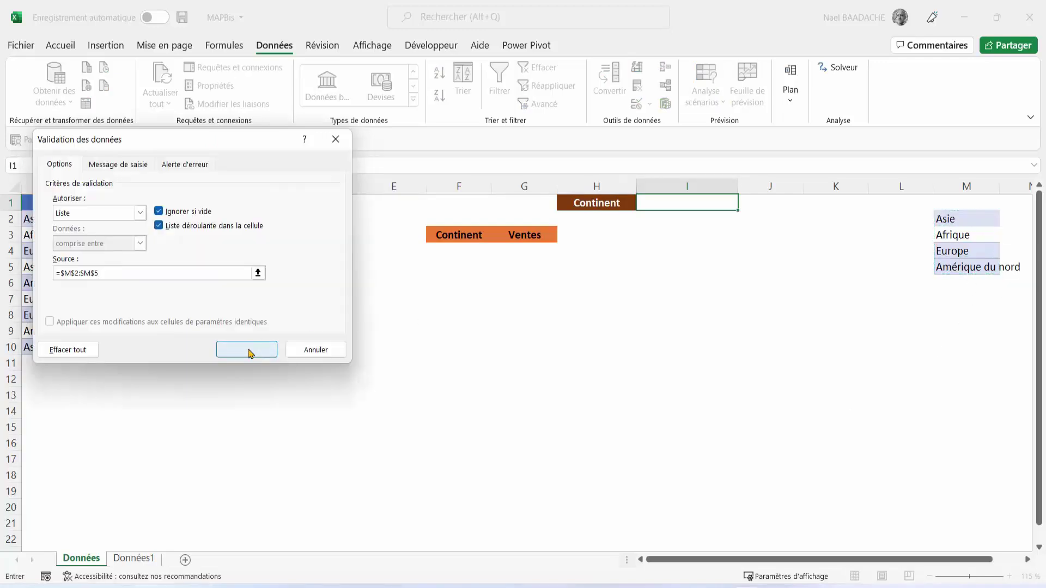
left_click(247, 349)
Pick Asie from I1's continent dropdown and check the filtered results in F4:G8.
left_click(743, 203)
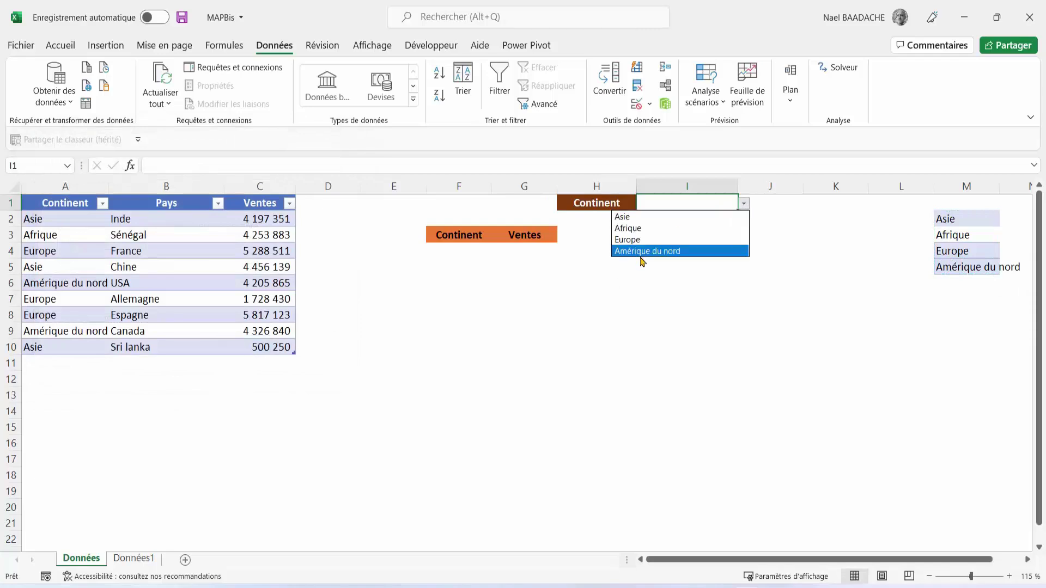
key("Escape")
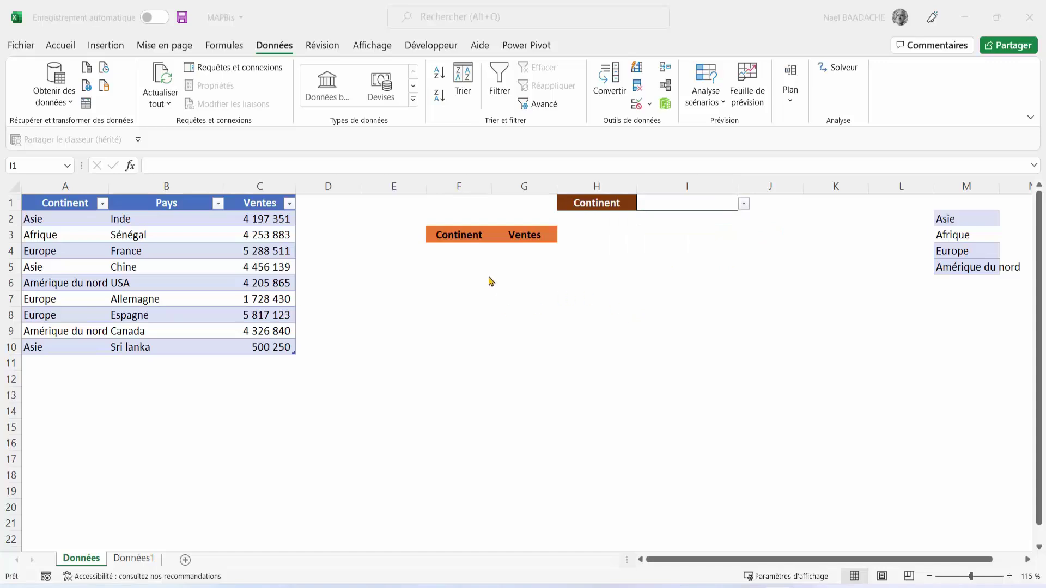
left_click_drag(457, 256, 521, 315)
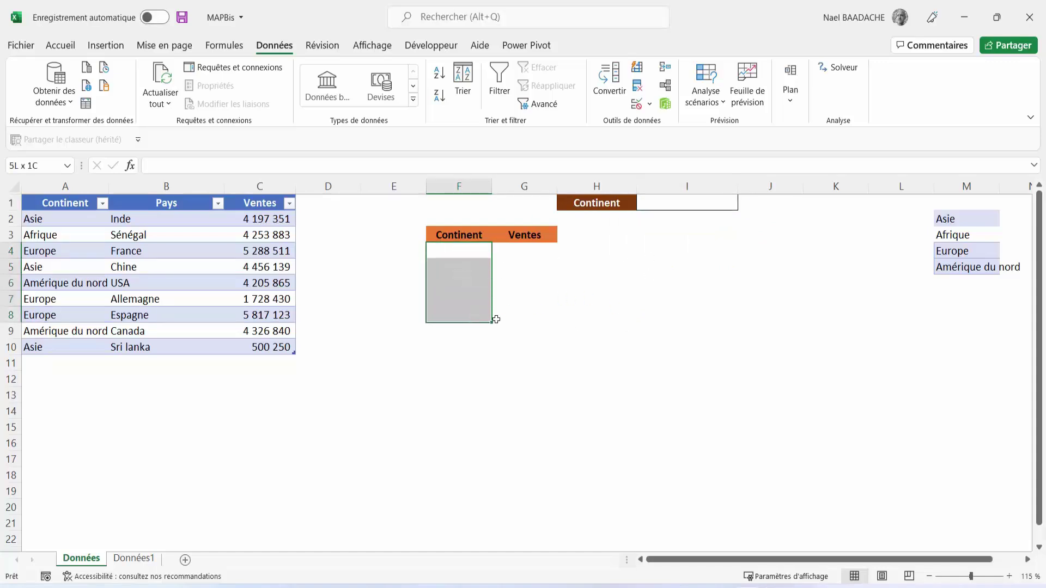
left_click(688, 199)
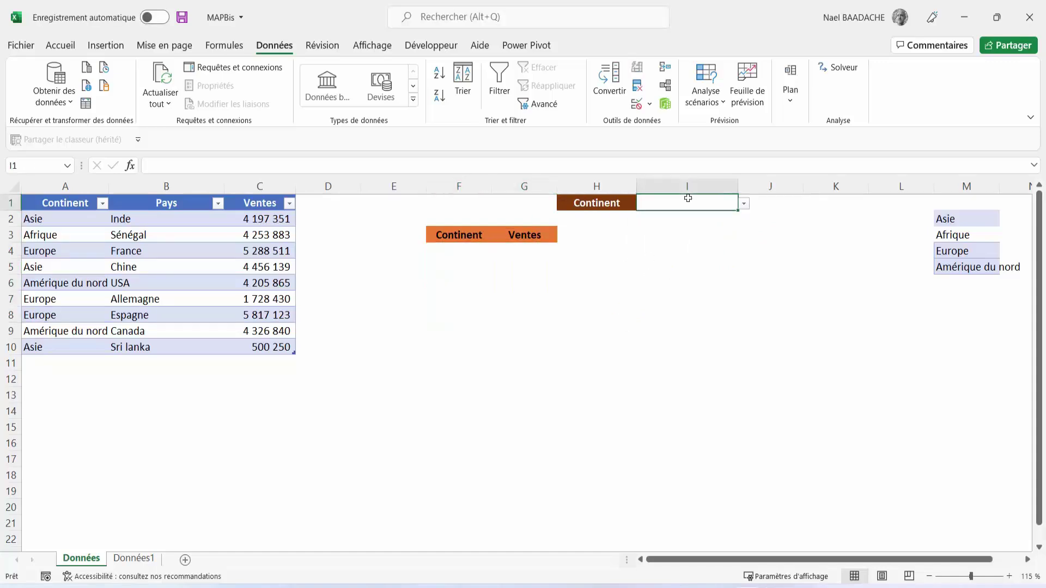
left_click(744, 203)
left_click(644, 217)
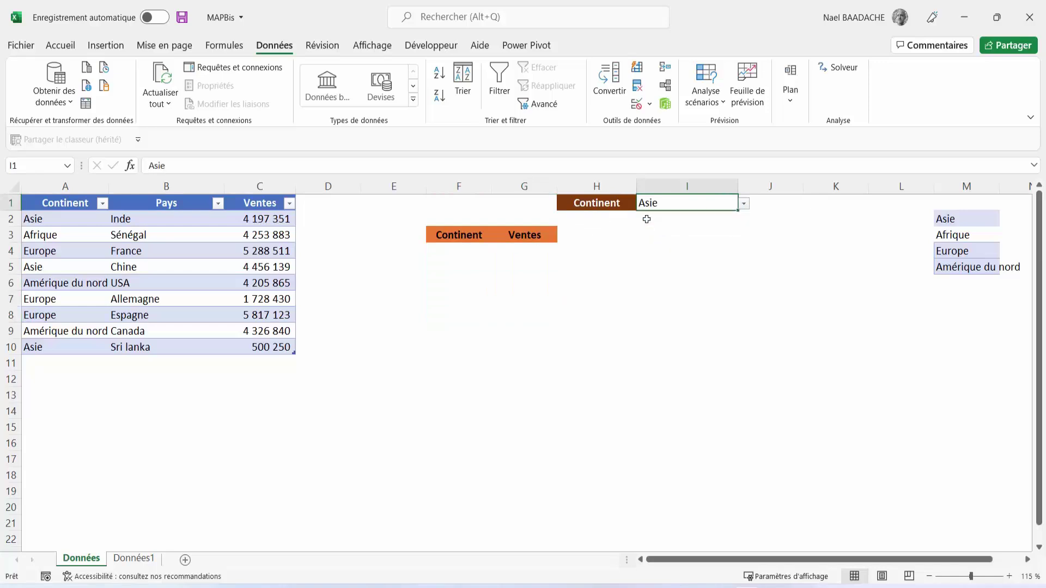
left_click_drag(466, 251, 510, 318)
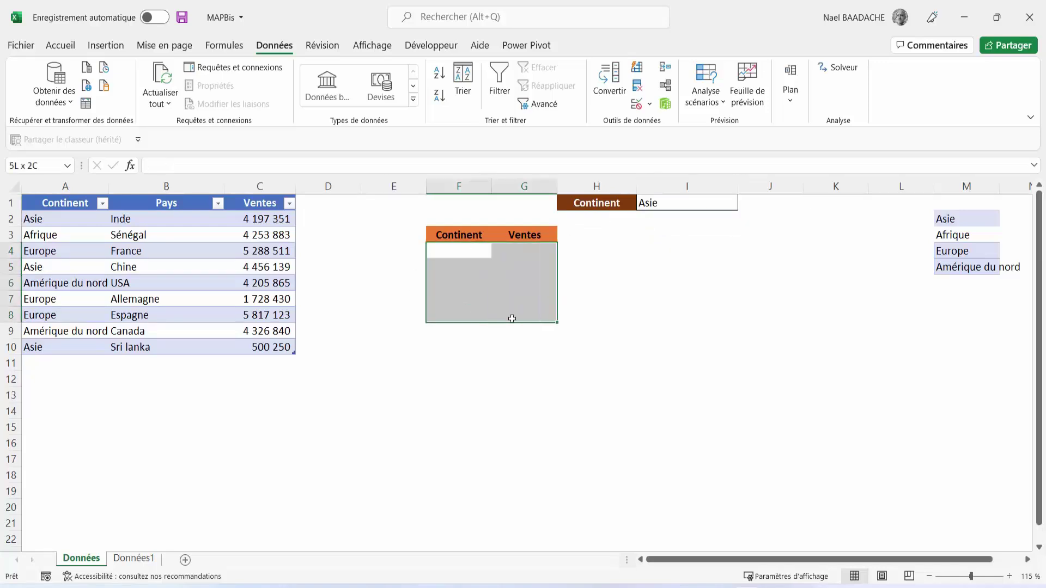
left_click(149, 219)
left_click(251, 221)
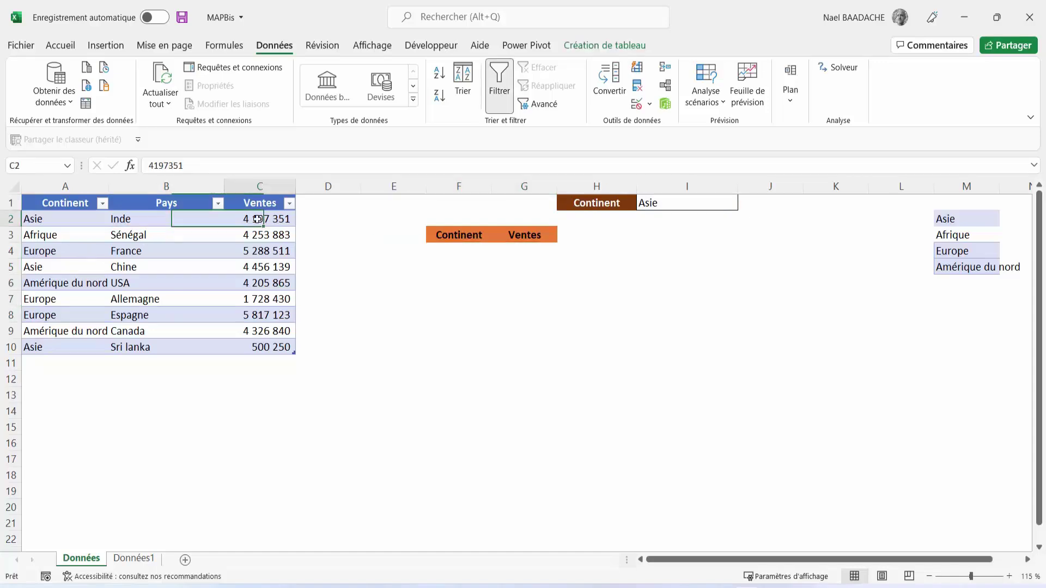
left_click(469, 249)
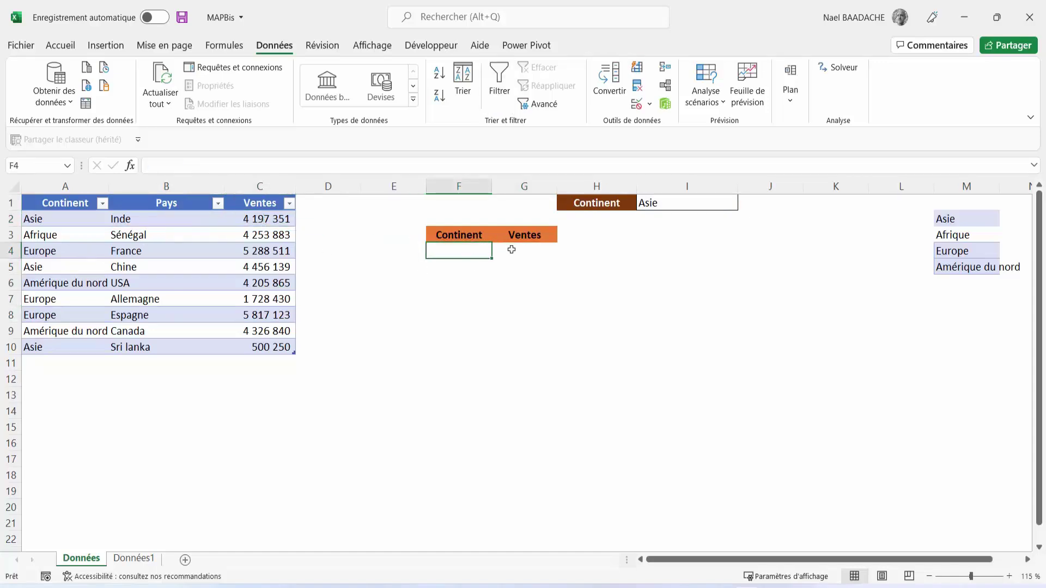
left_click(517, 250)
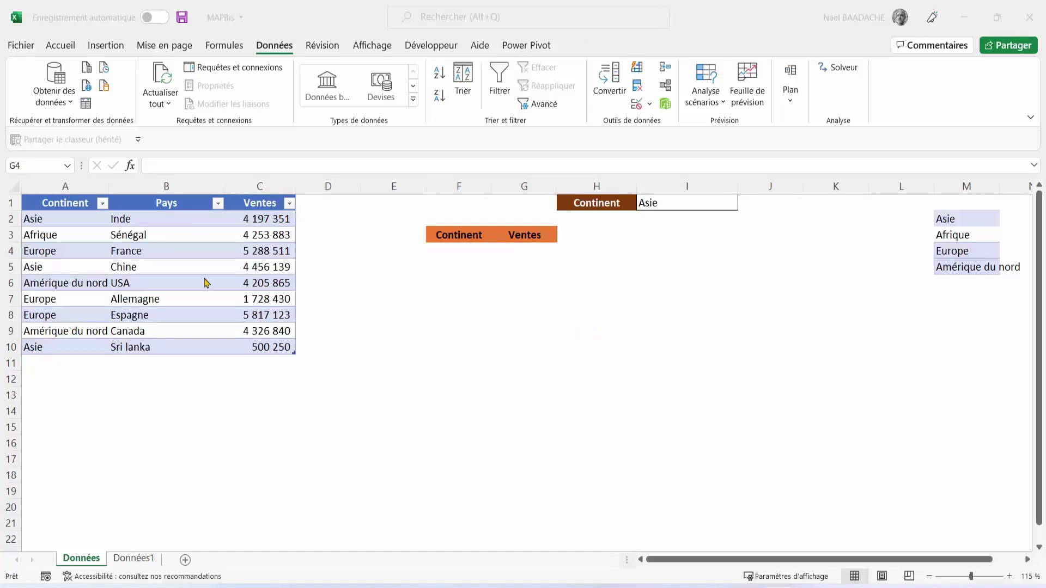
Insert a new empty table column before the Pays column.
left_click(177, 187)
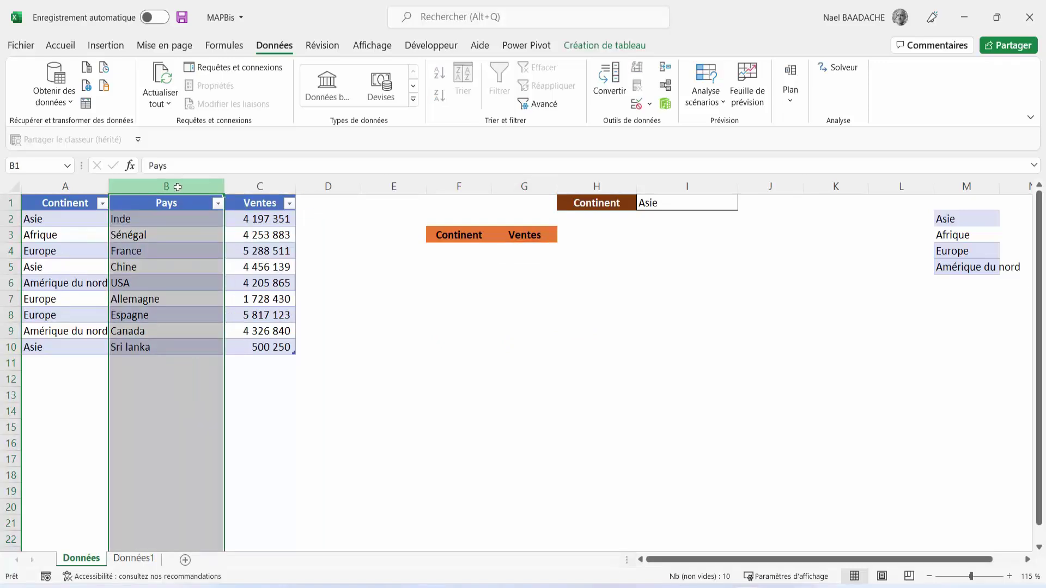
right_click(178, 186)
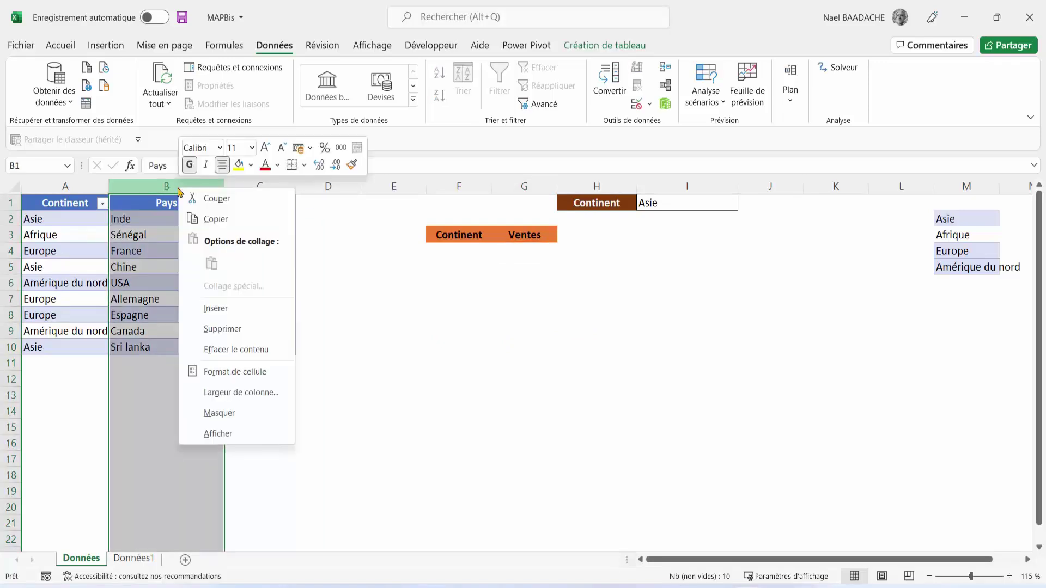
left_click(211, 308)
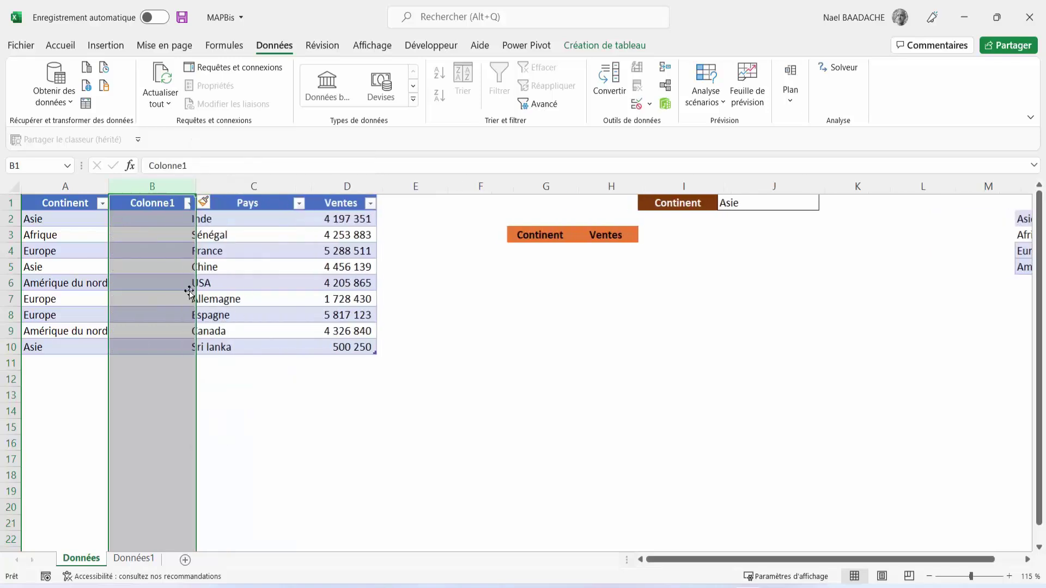
left_click(162, 222)
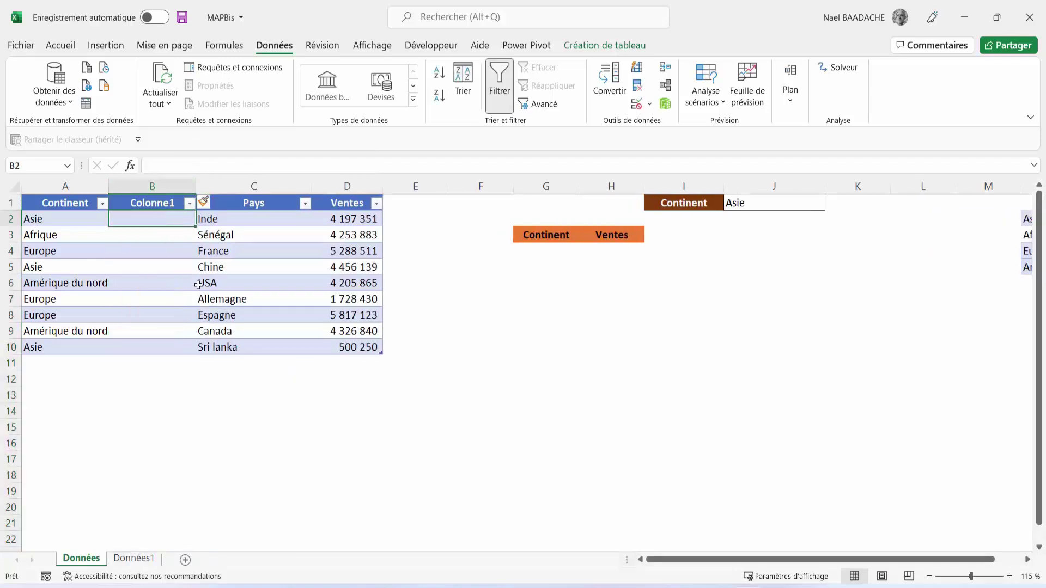
type("=")
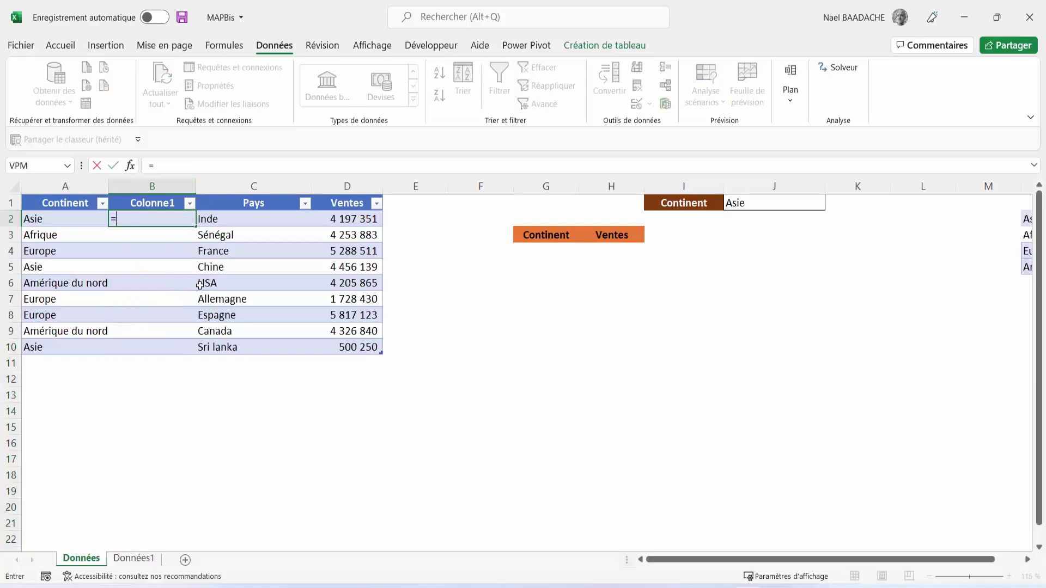
left_click(56, 219)
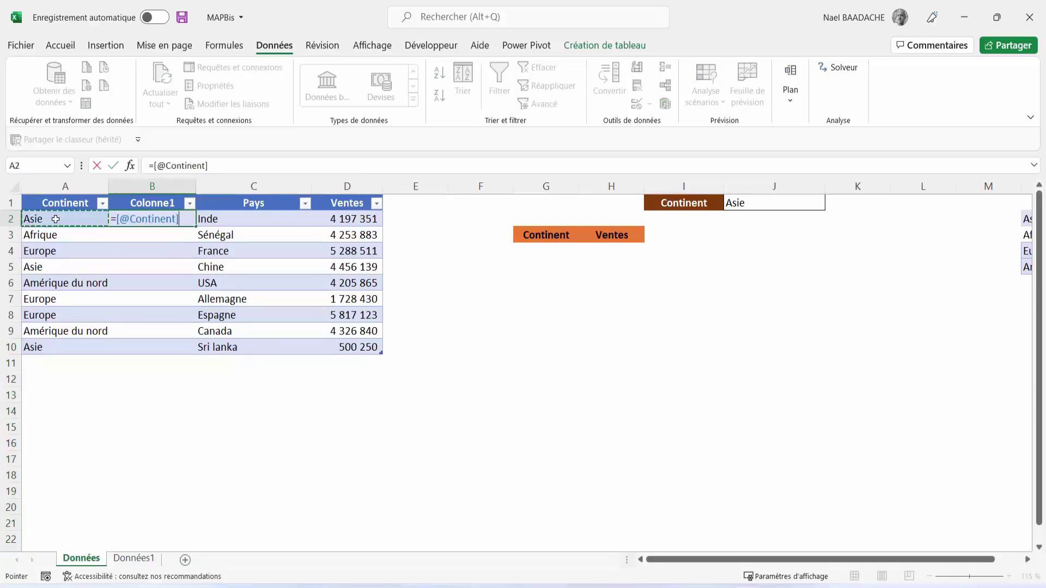
type("=")
left_click(744, 204)
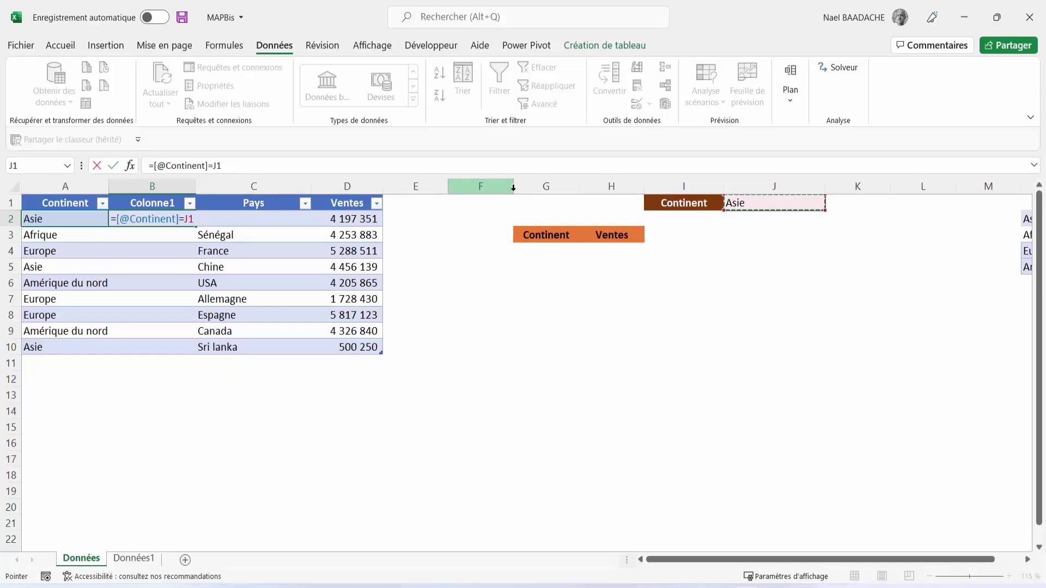
key("F4")
key("Return")
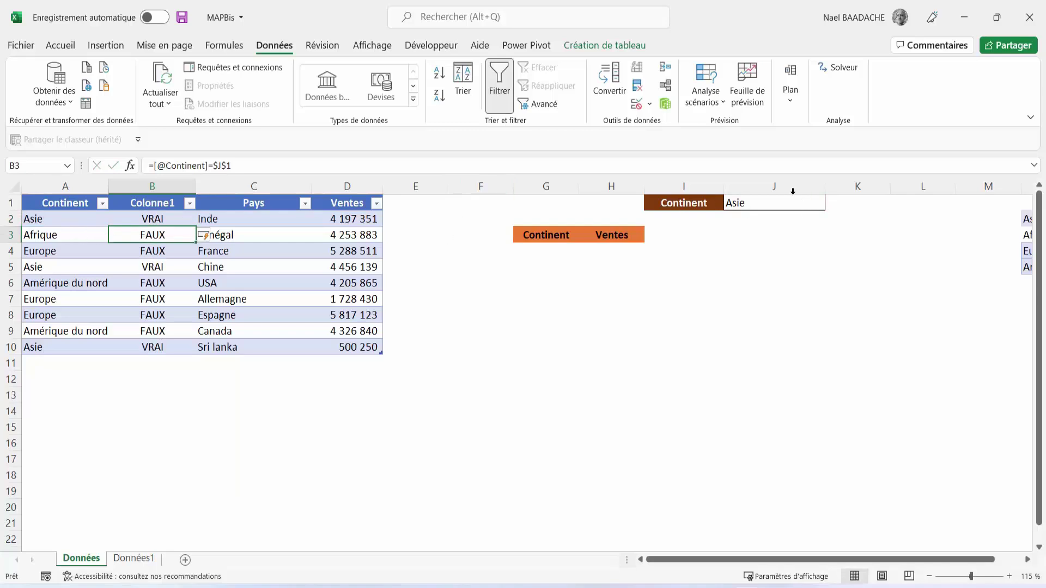
Review the continent entries and VRAI/FAUX flags in column B for the Asie rows.
left_click(757, 205)
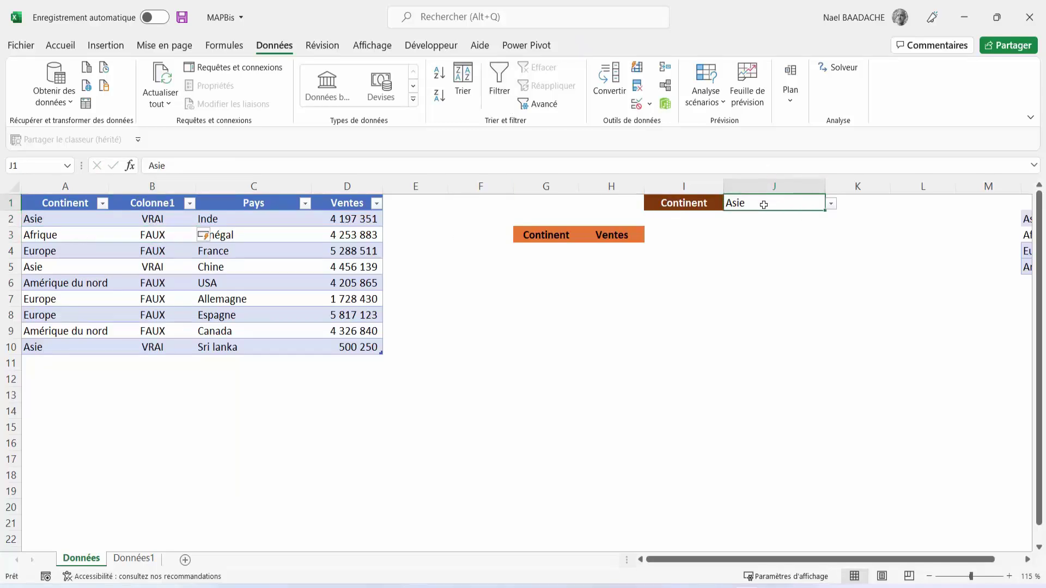
left_click(44, 220)
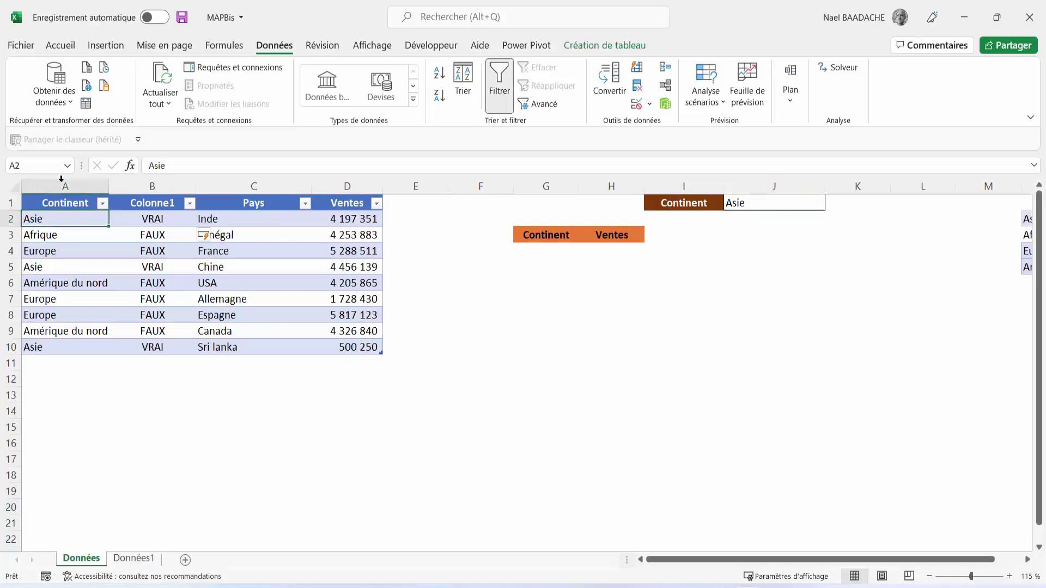
left_click(145, 220)
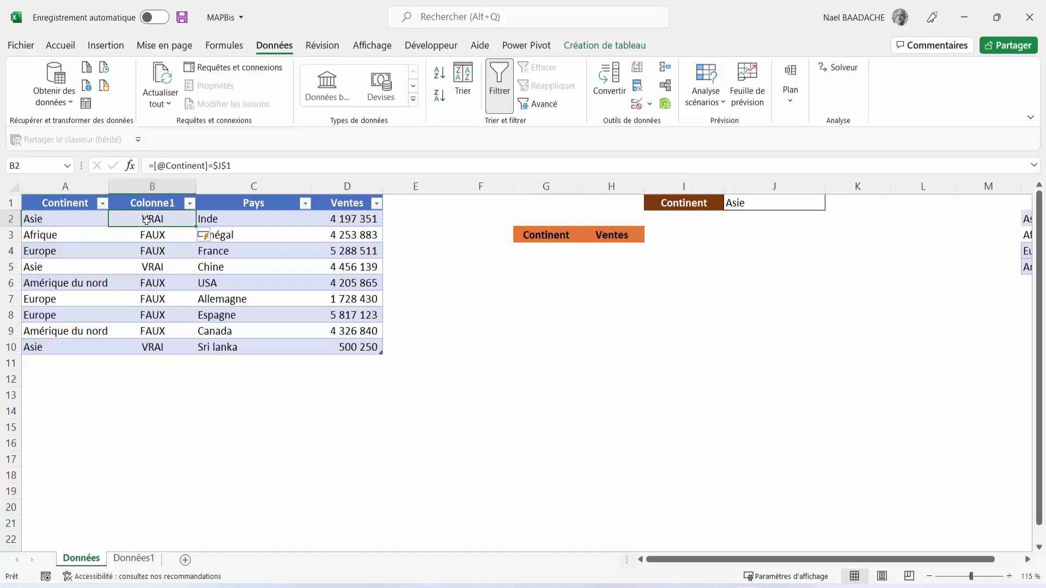
left_click(40, 267)
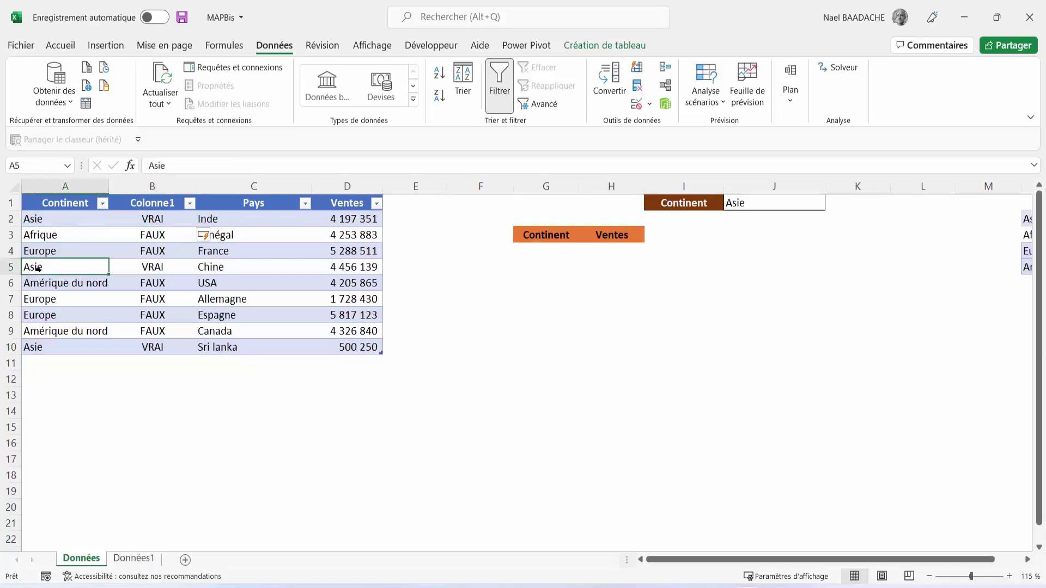
left_click(146, 270)
left_click(154, 347)
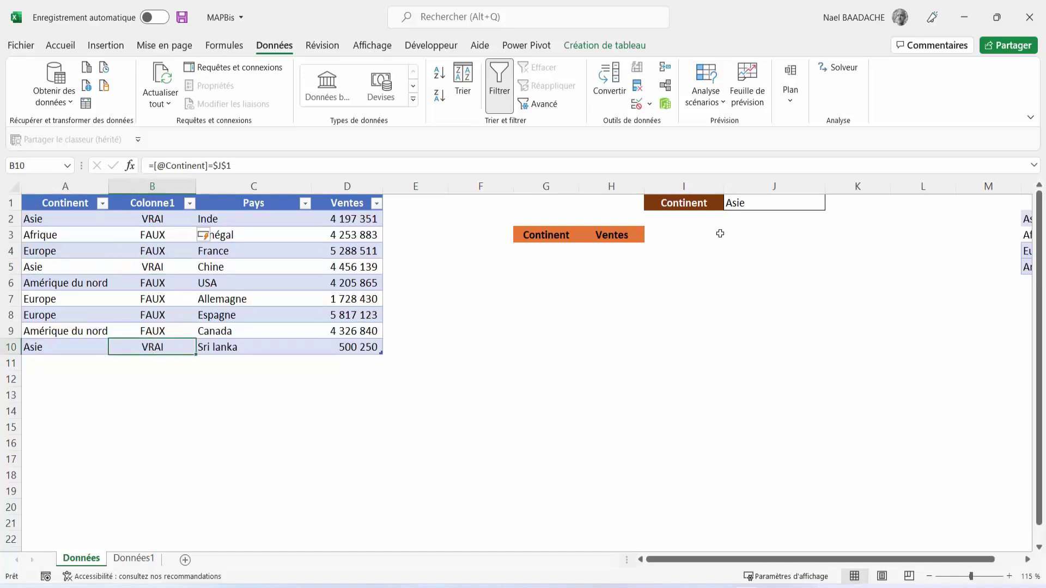
Switch J1 to Afrique and confirm only the Sénégal row is flagged VRAI.
left_click(753, 206)
left_click(831, 203)
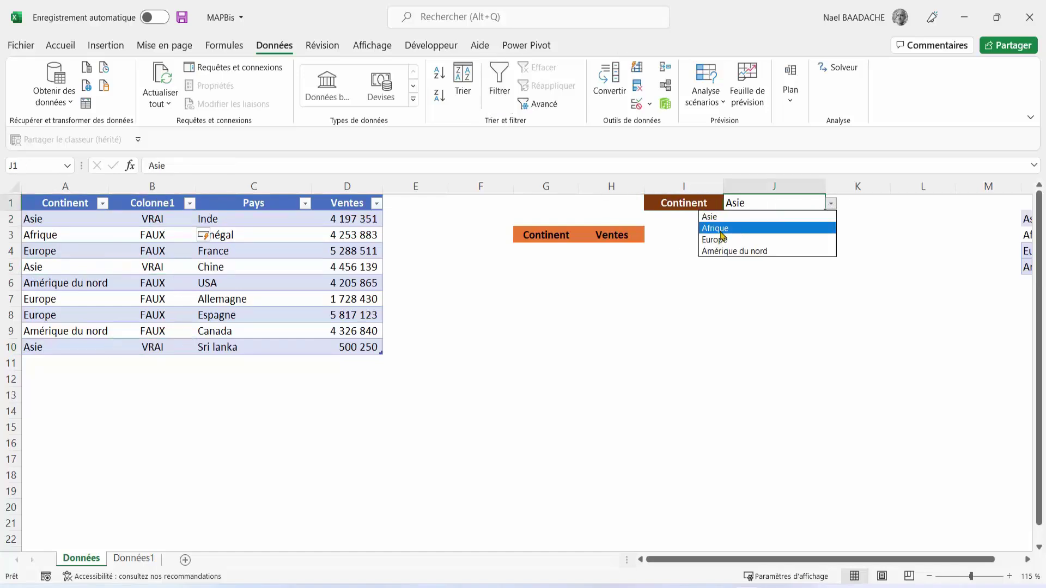
left_click(720, 230)
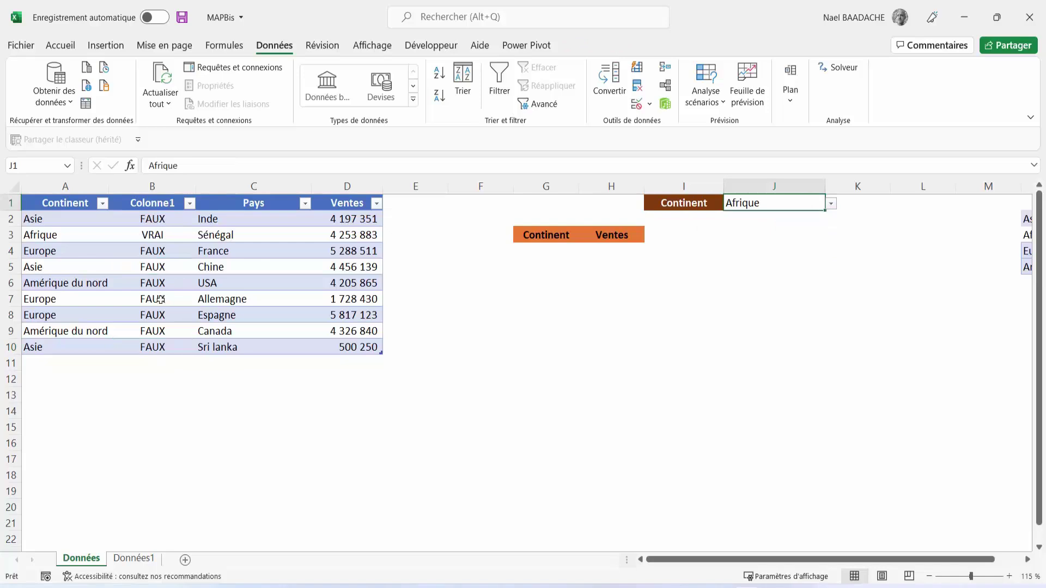
left_click(62, 236)
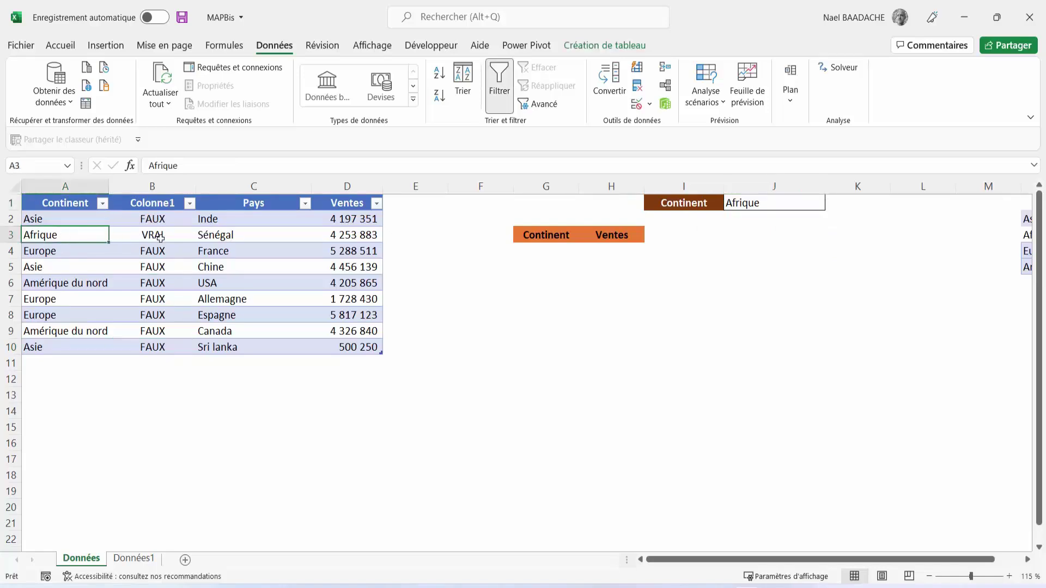
left_click(159, 234)
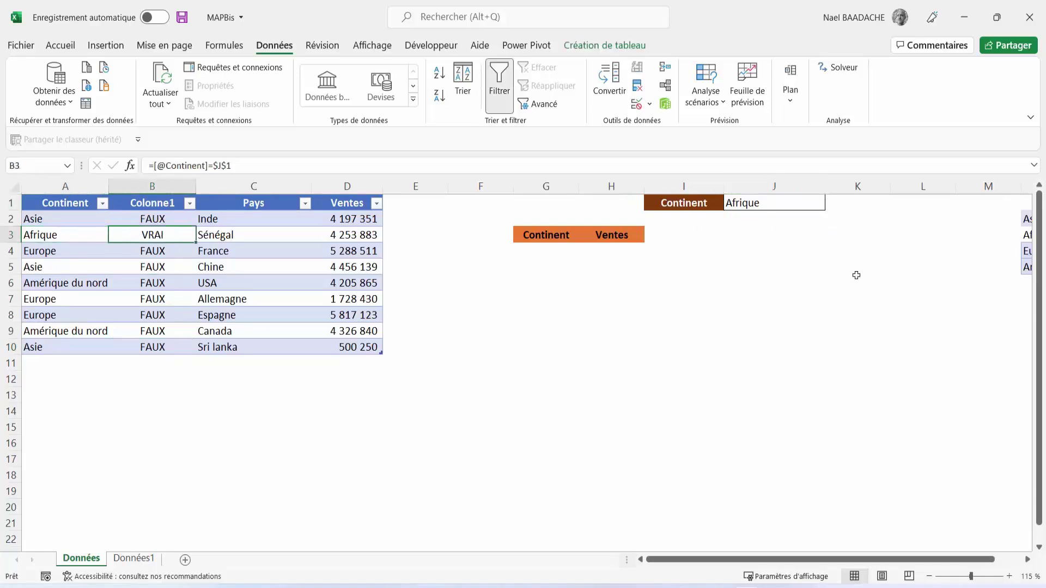
left_click(545, 251)
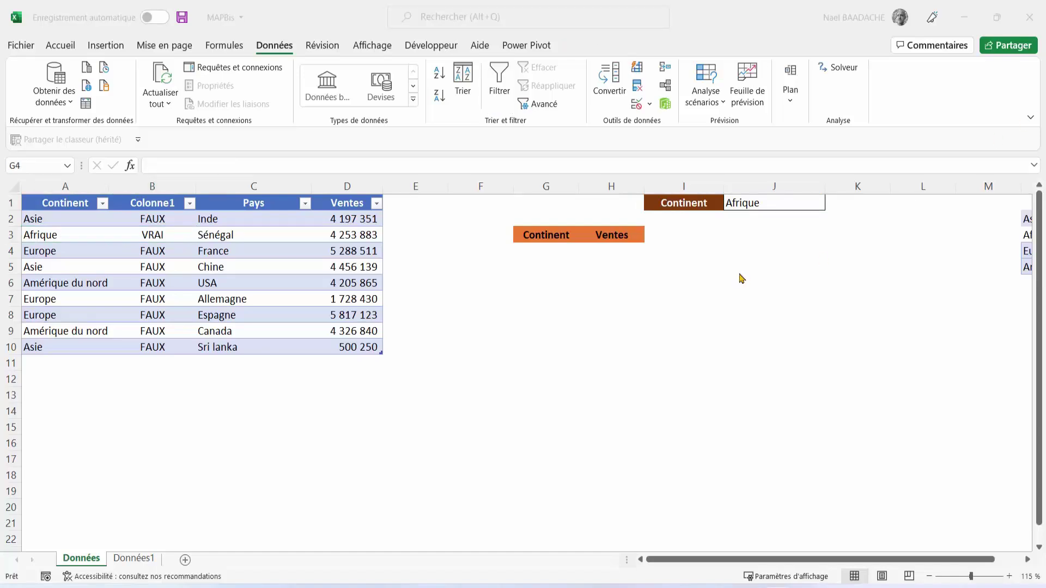
left_click(553, 251)
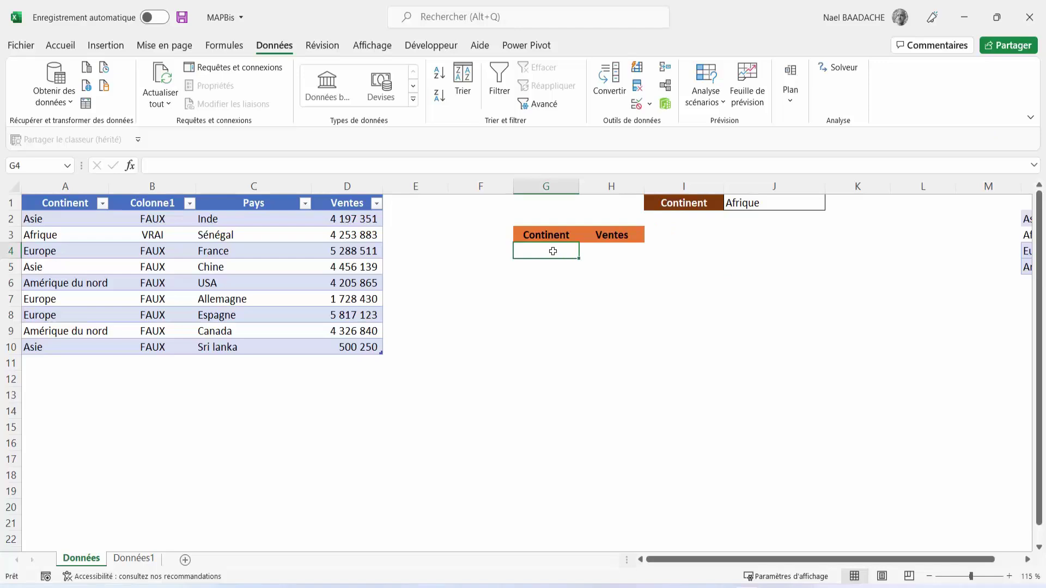
Enter =FILTRE(C2:D10;B2:B10) in G4, returning Sénégal with 4253883.
type("=fil")
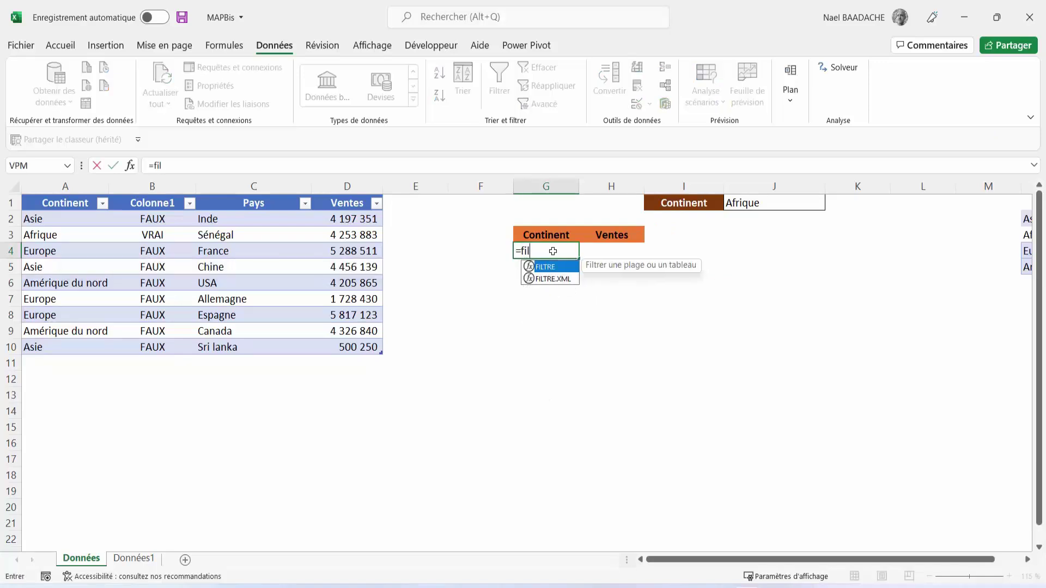
type("tre(")
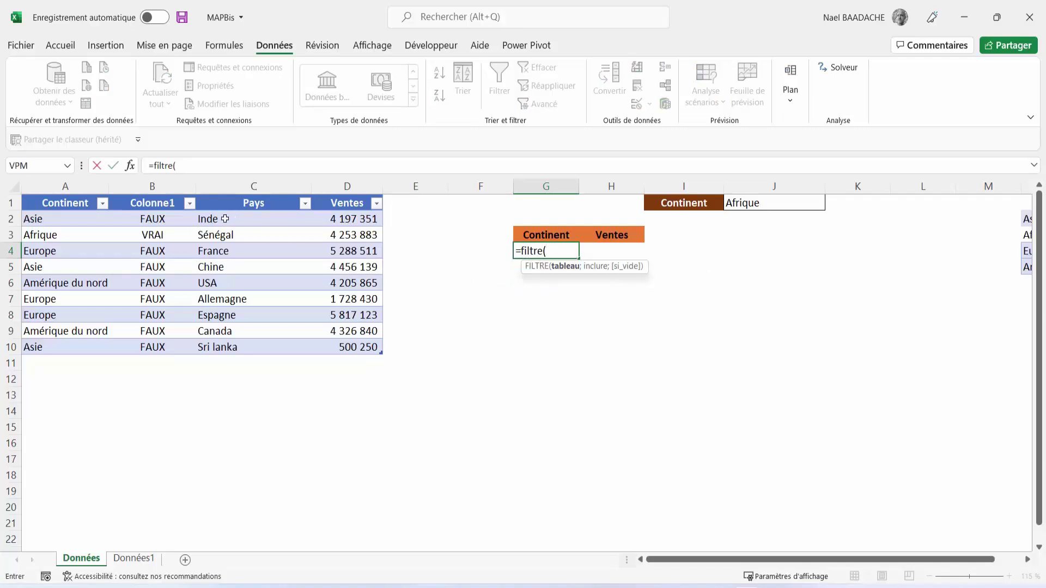
left_click_drag(225, 218, 342, 223)
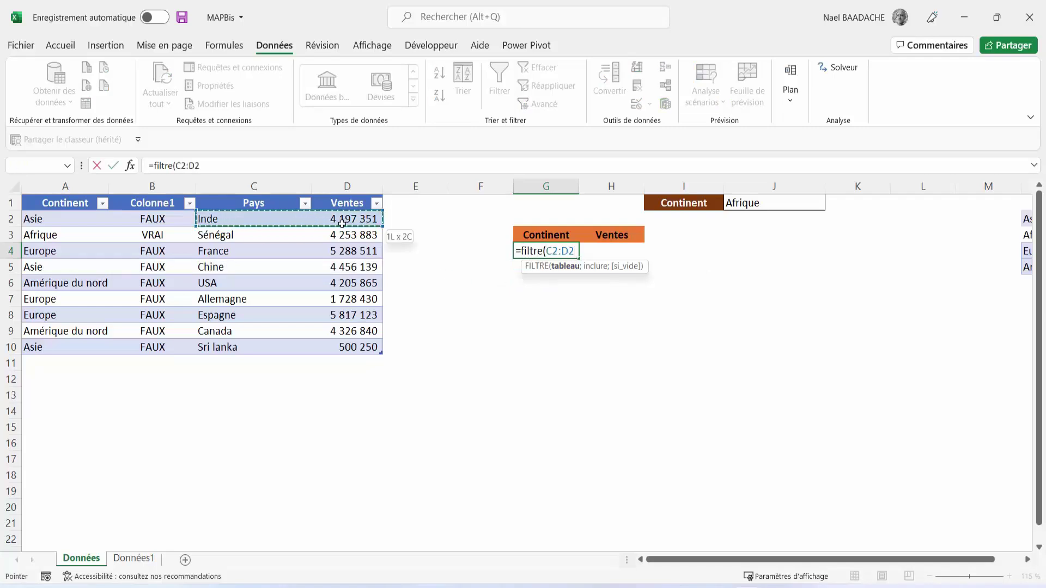
left_click_drag(342, 224, 345, 349)
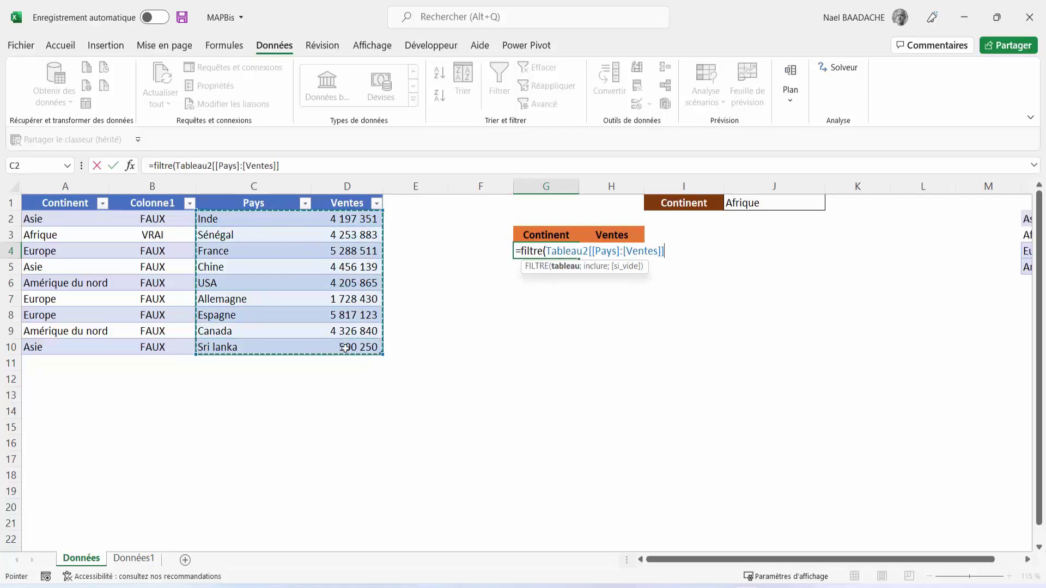
type(";")
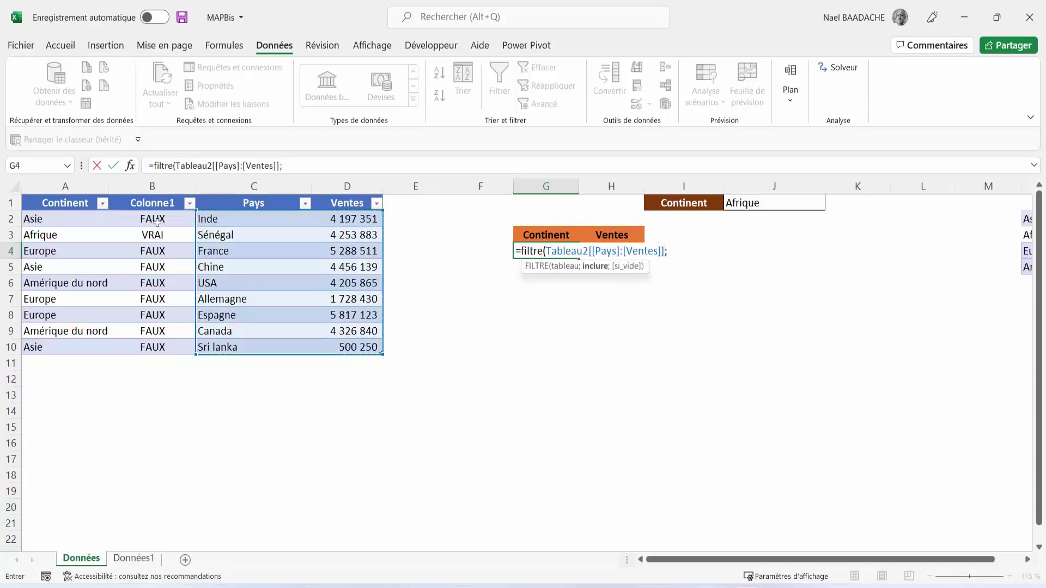
left_click_drag(158, 221, 162, 345)
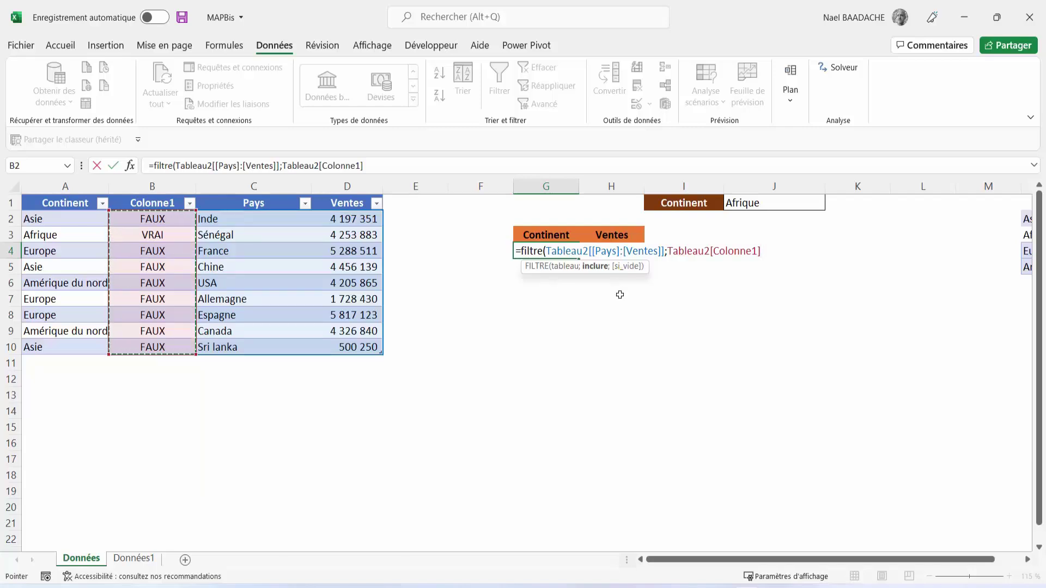
type(")")
key("Return")
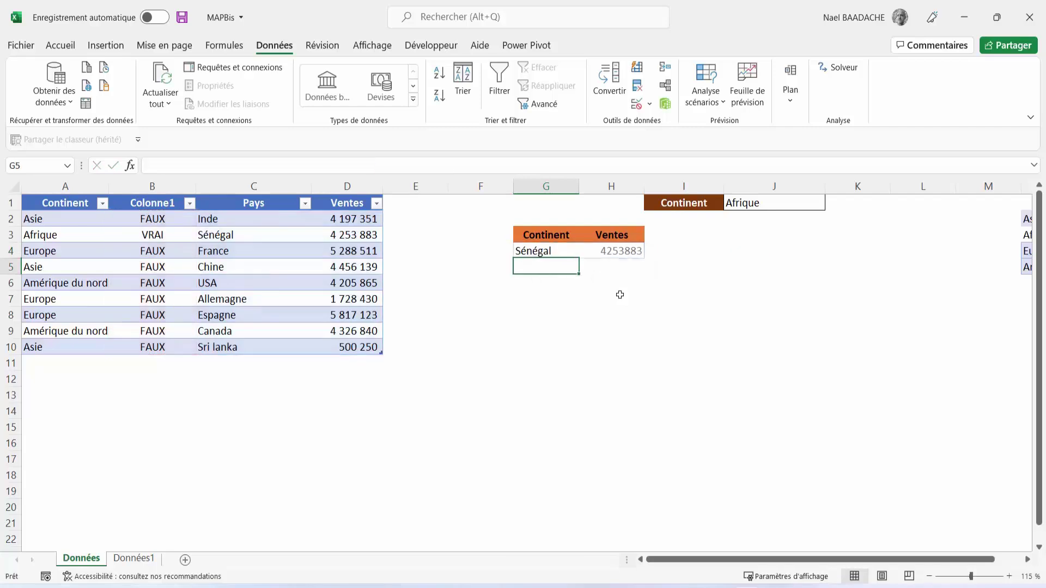
left_click(536, 254)
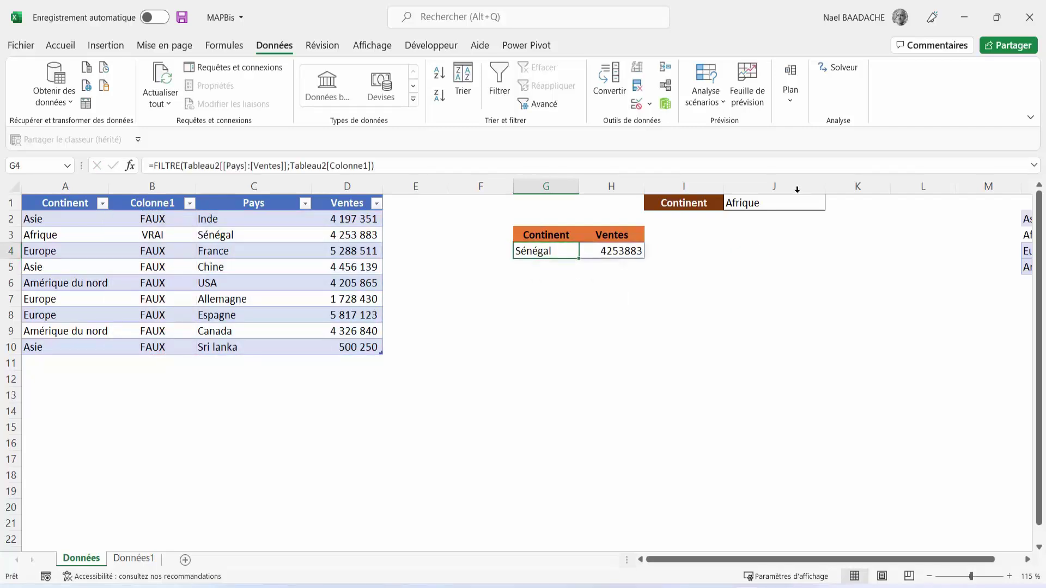
left_click(775, 201)
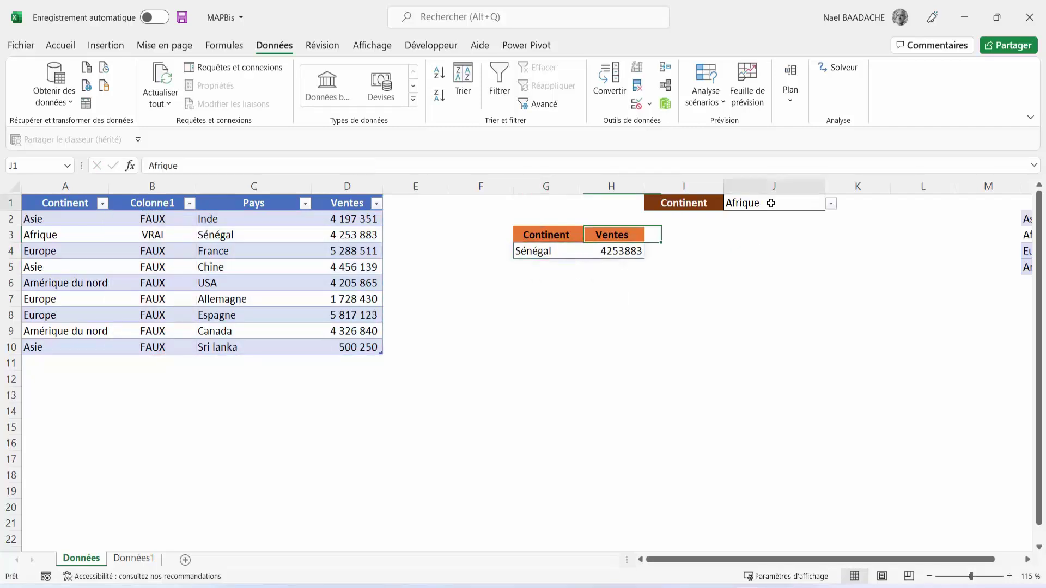
Set J1 to Europe and verify France, Allemagne and Espagne are flagged and listed.
left_click(830, 203)
key("Escape")
key("alt+Down")
key("Down")
key("Return")
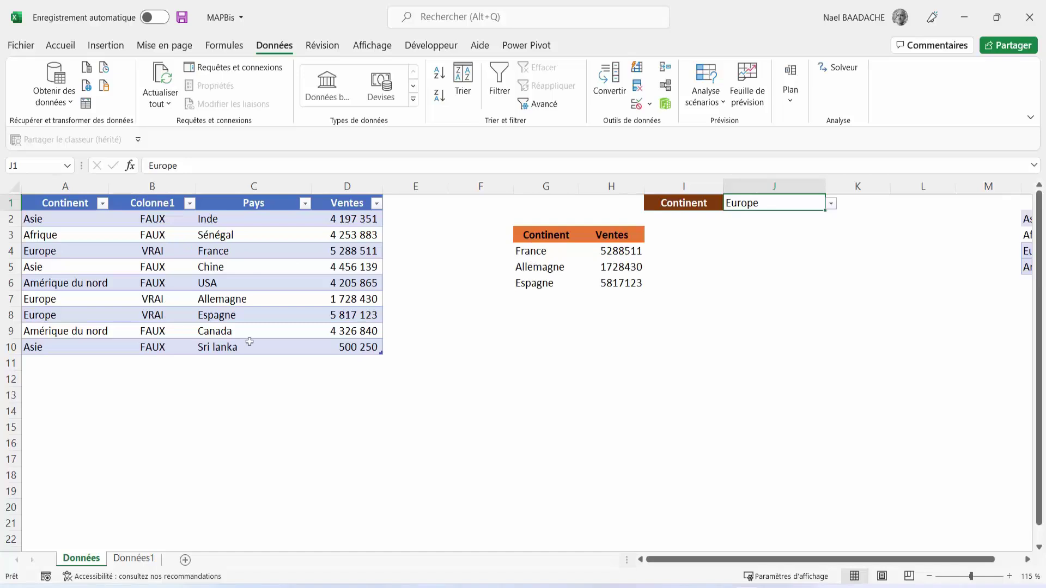
left_click(25, 251)
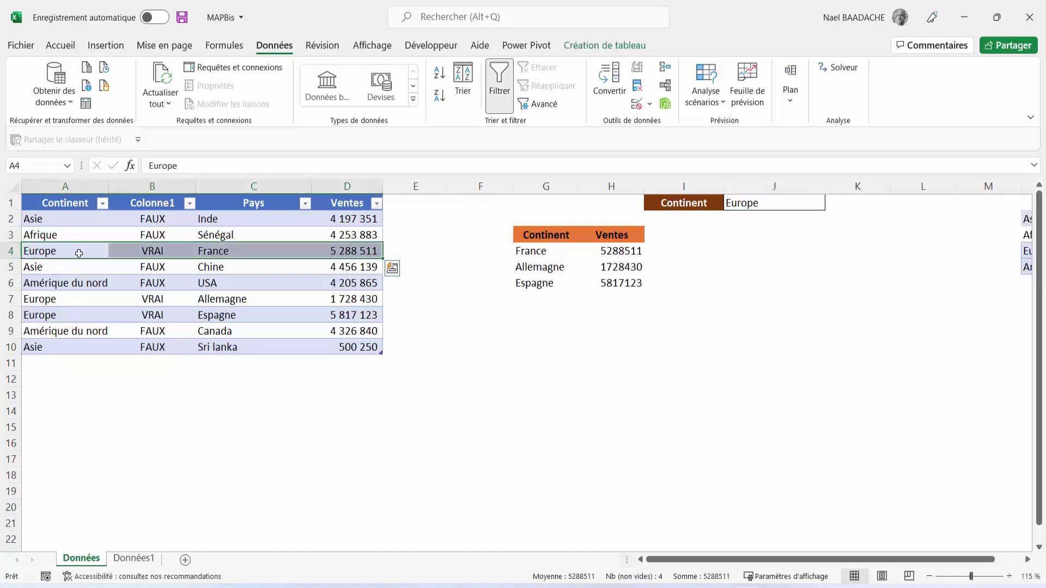
left_click(48, 299)
left_click(49, 314)
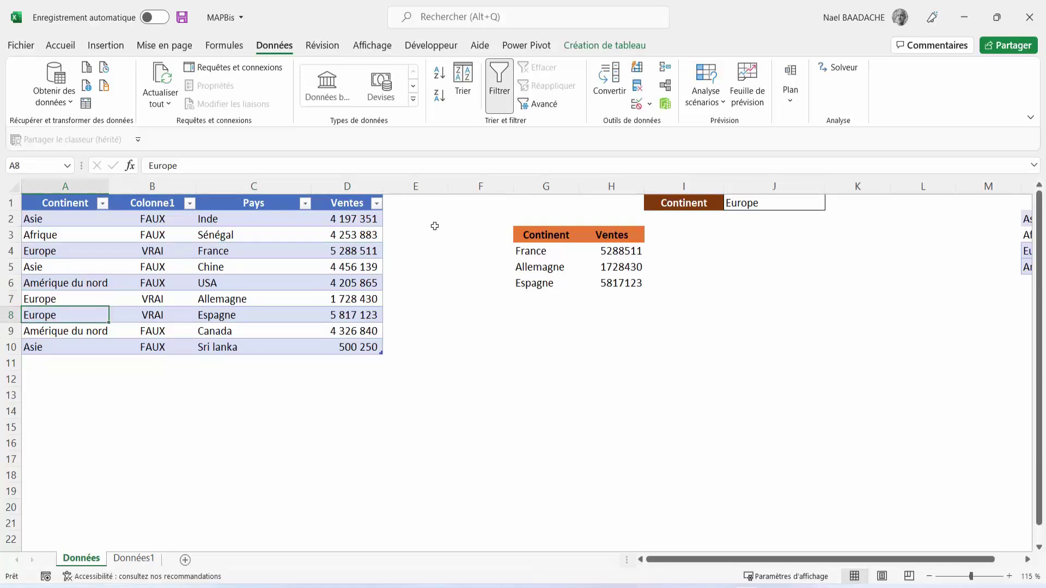
left_click(524, 251)
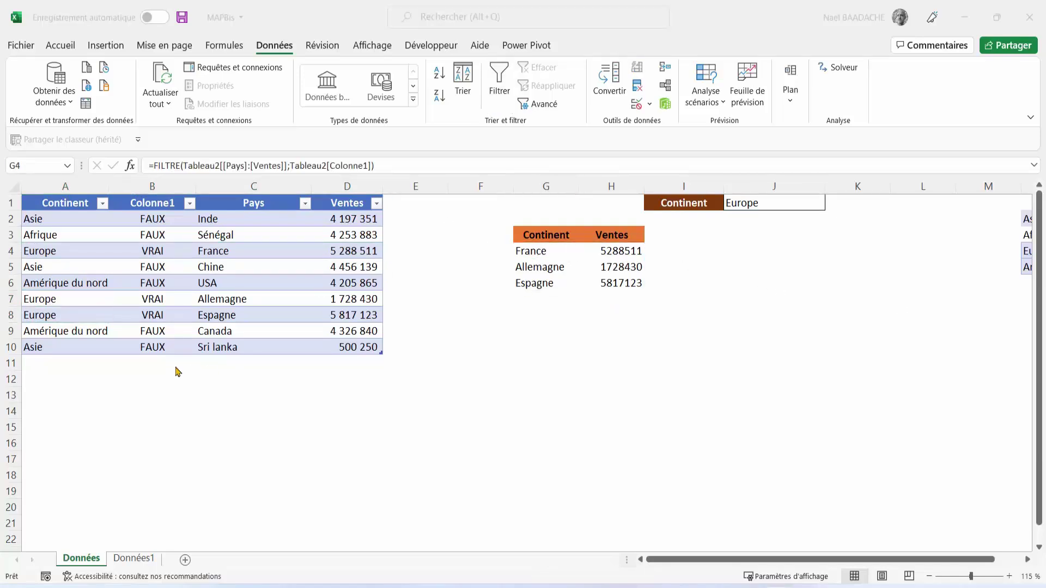
left_click(52, 364)
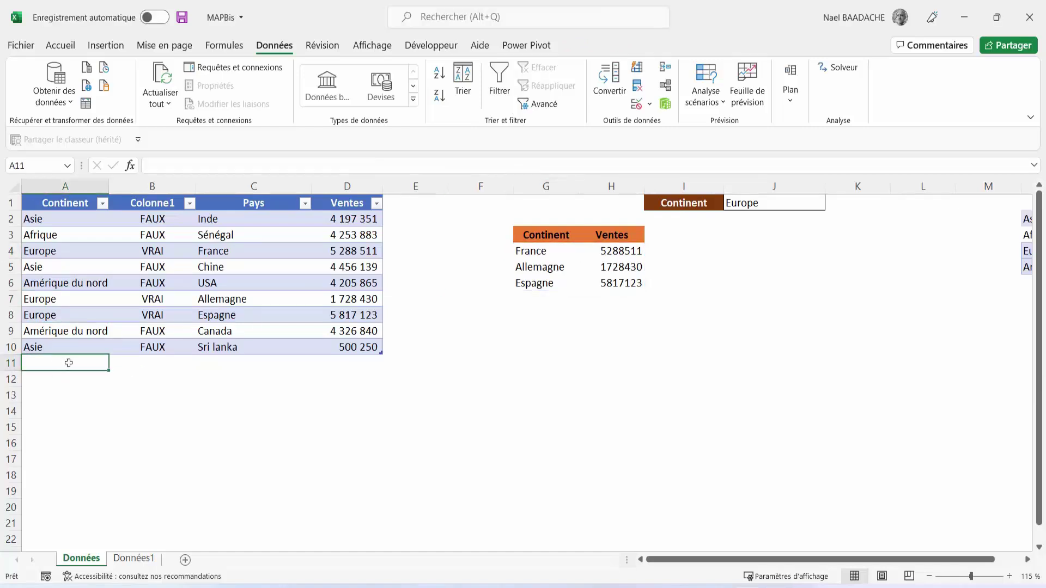
Add row 11 with Europe, Italie and sales of 600000, extending the table.
type("Eu")
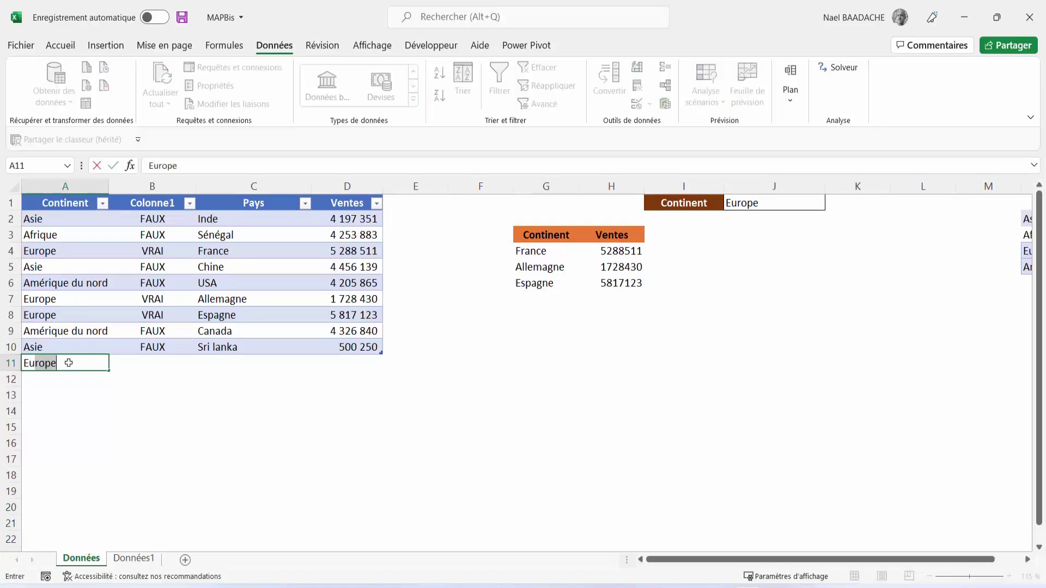
key("Tab")
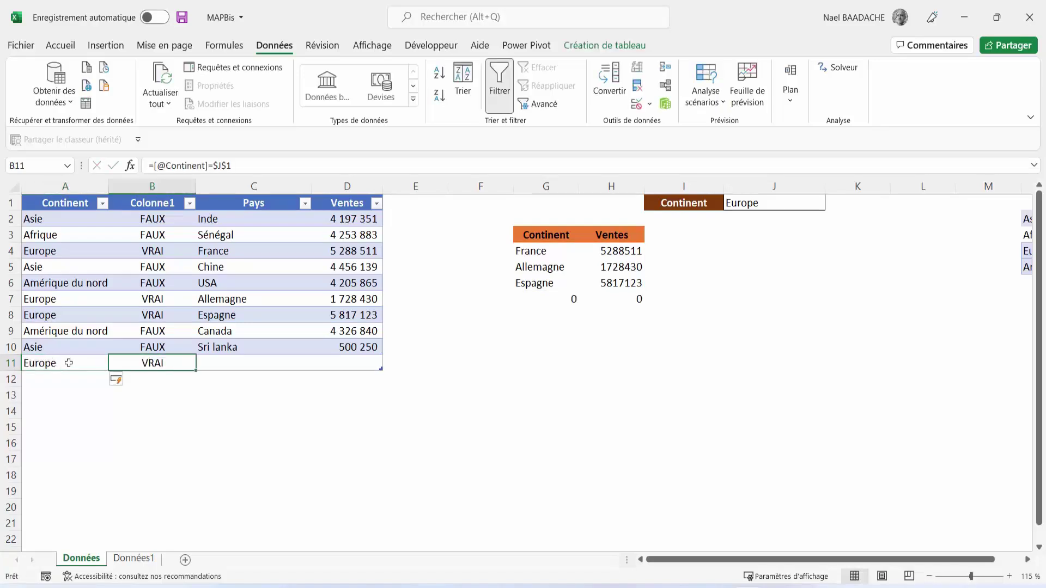
key("Tab")
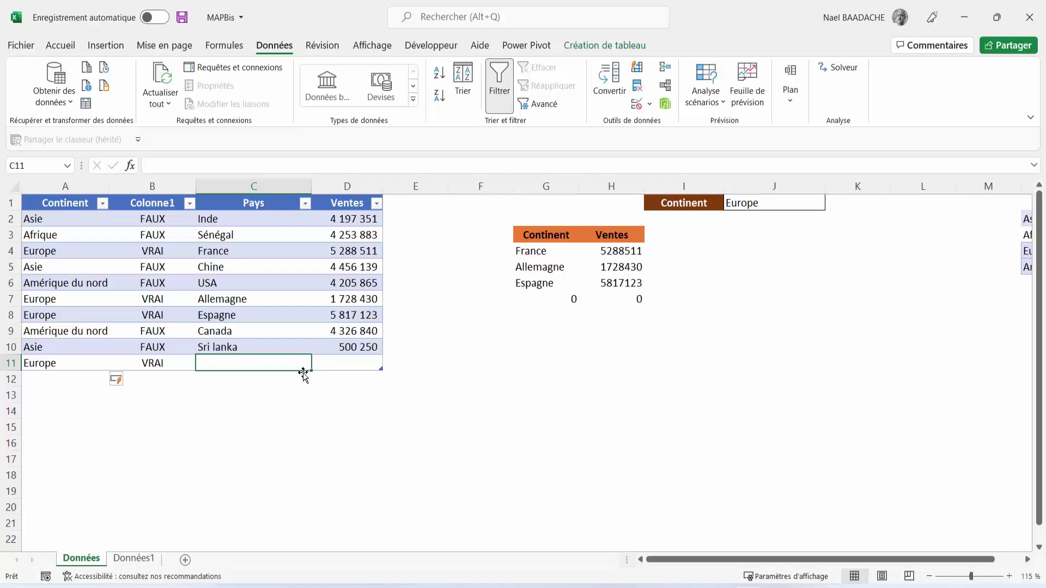
type("Rome")
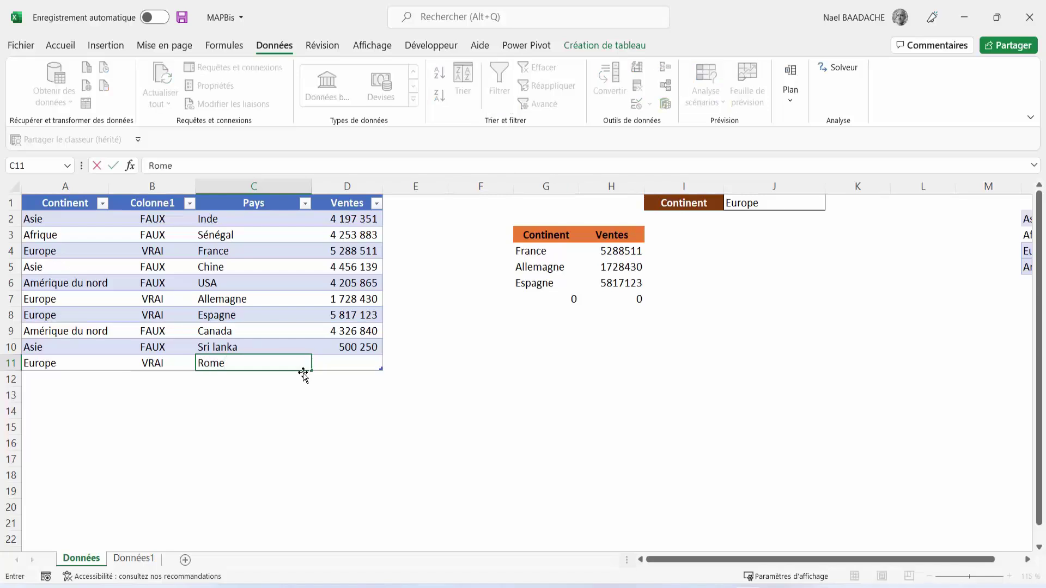
key("BackSpace")
key("BackSpace")
key("BackSpace")
key("BackSpace")
type("iT")
key("BackSpace")
key("BackSpace")
type("Itali")
type("e")
key("Tab")
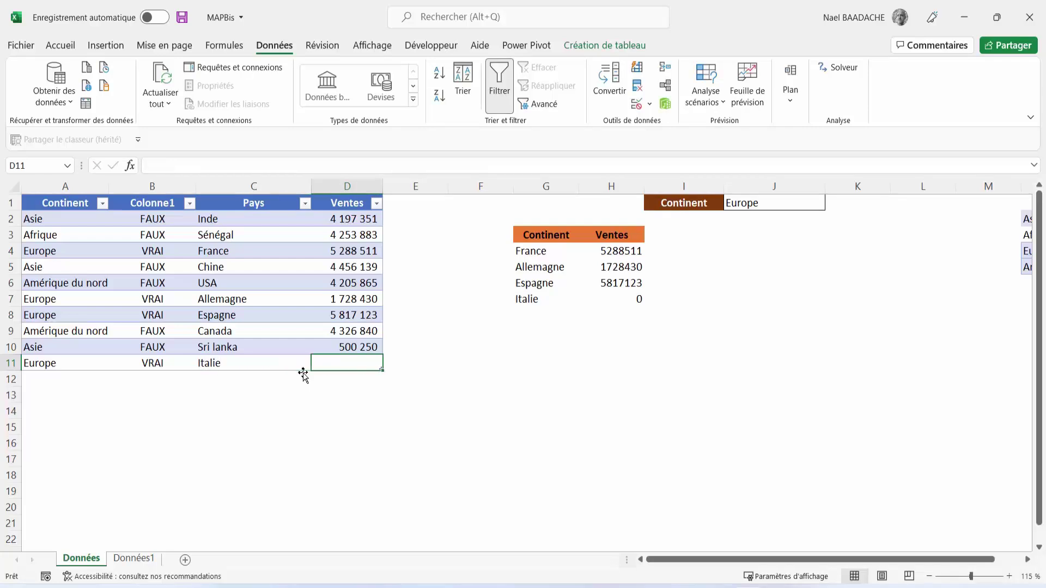
type("600")
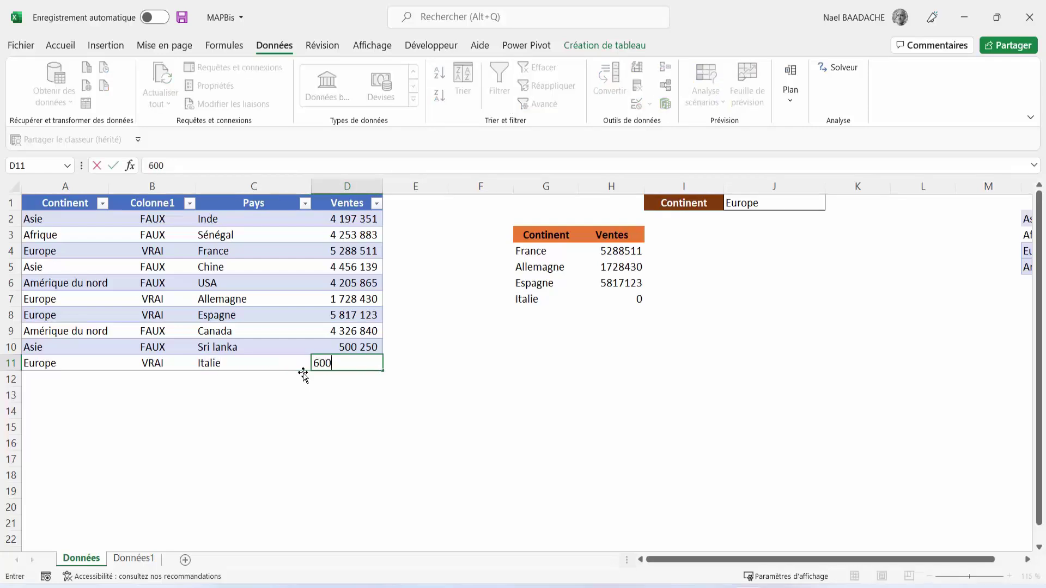
type("000")
key("Return")
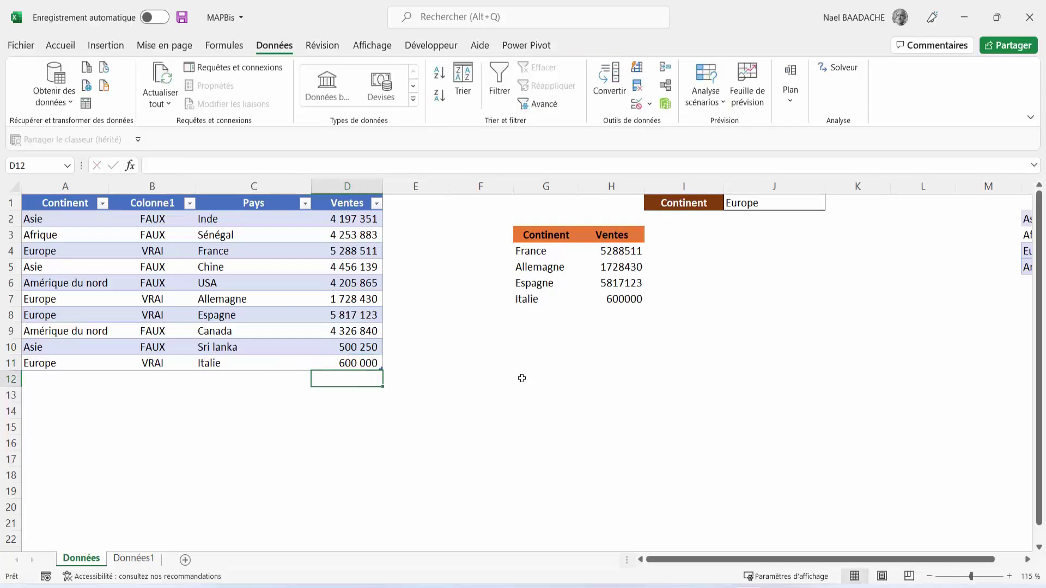
left_click_drag(541, 254, 646, 295)
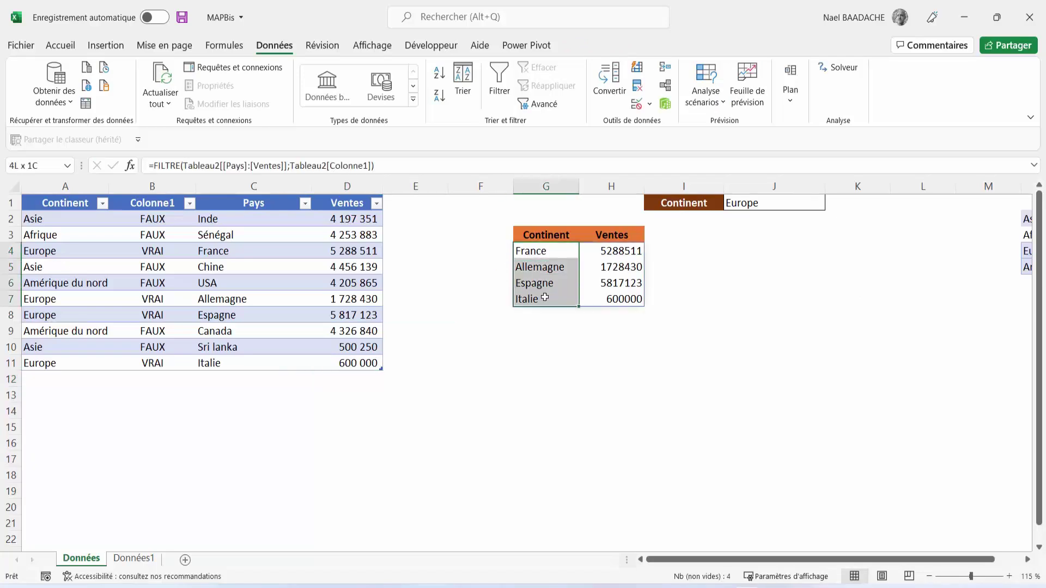
left_click(752, 316)
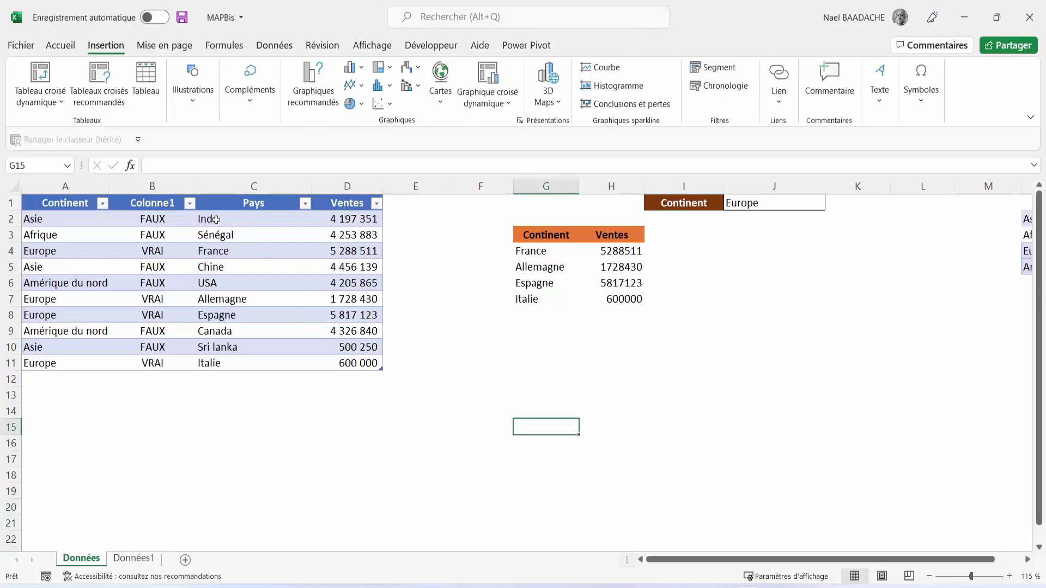
mouse_move(217, 219)
left_mouse_down()
mouse_move(344, 234)
mouse_move(350, 363)
left_mouse_up()
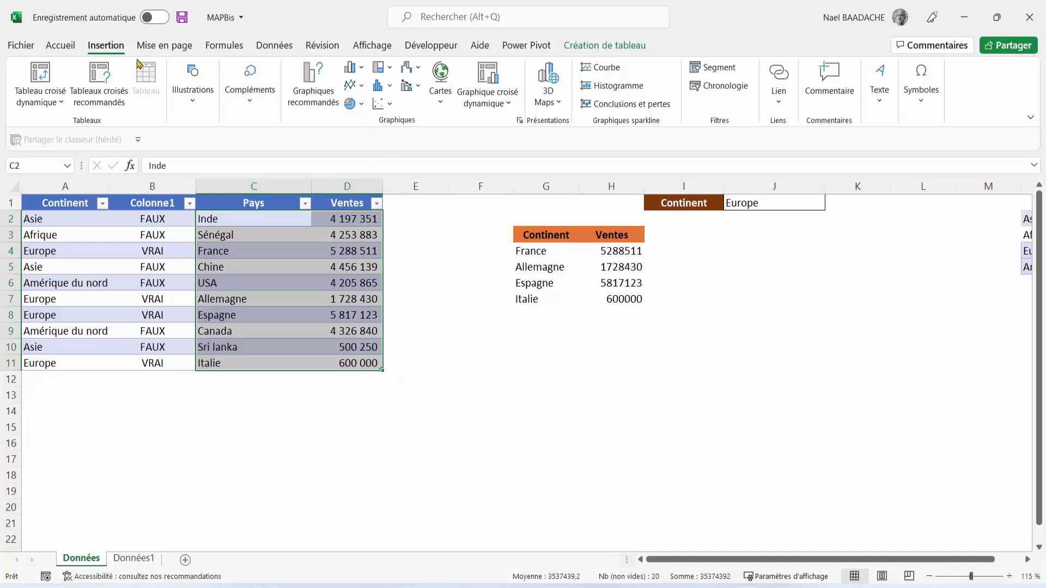
left_click(441, 109)
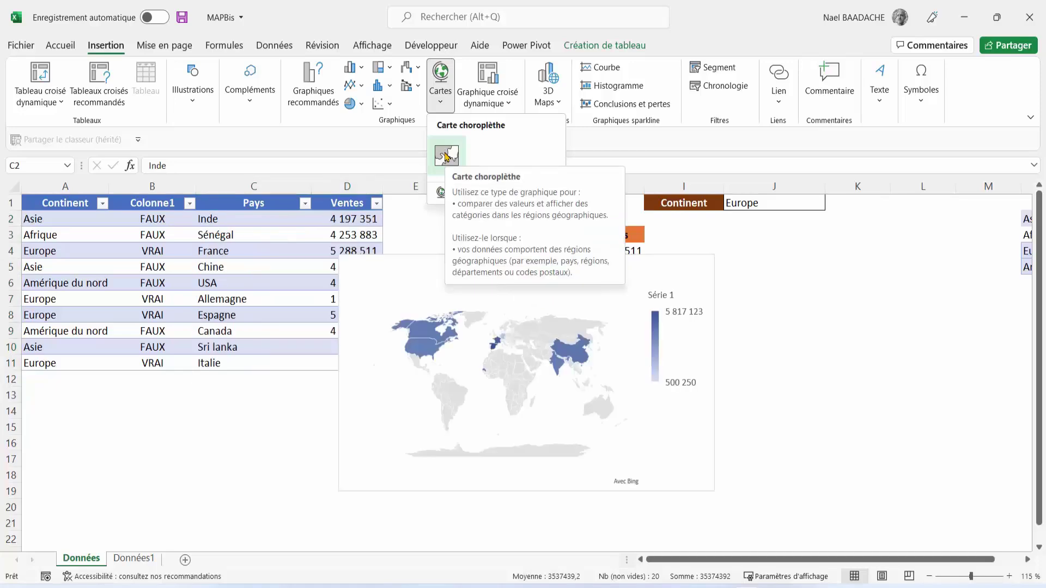
left_click(446, 157)
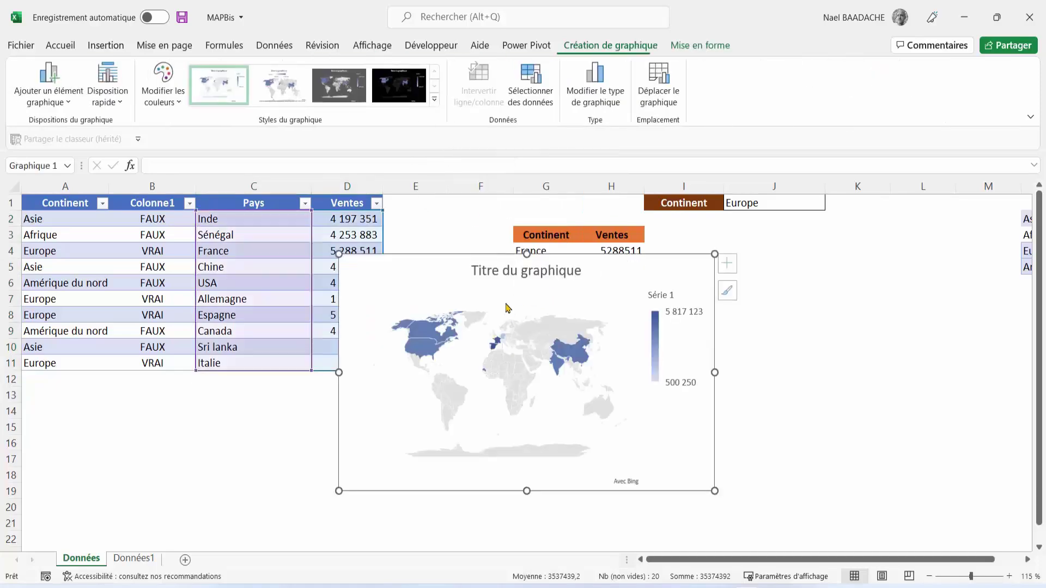
left_click_drag(714, 252, 795, 226)
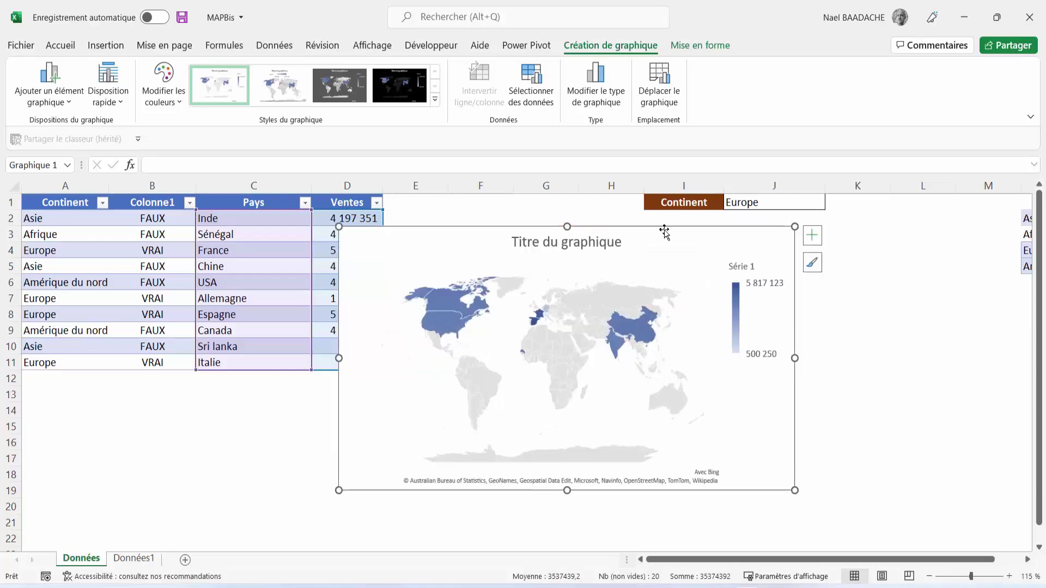
left_click_drag(665, 229, 724, 222)
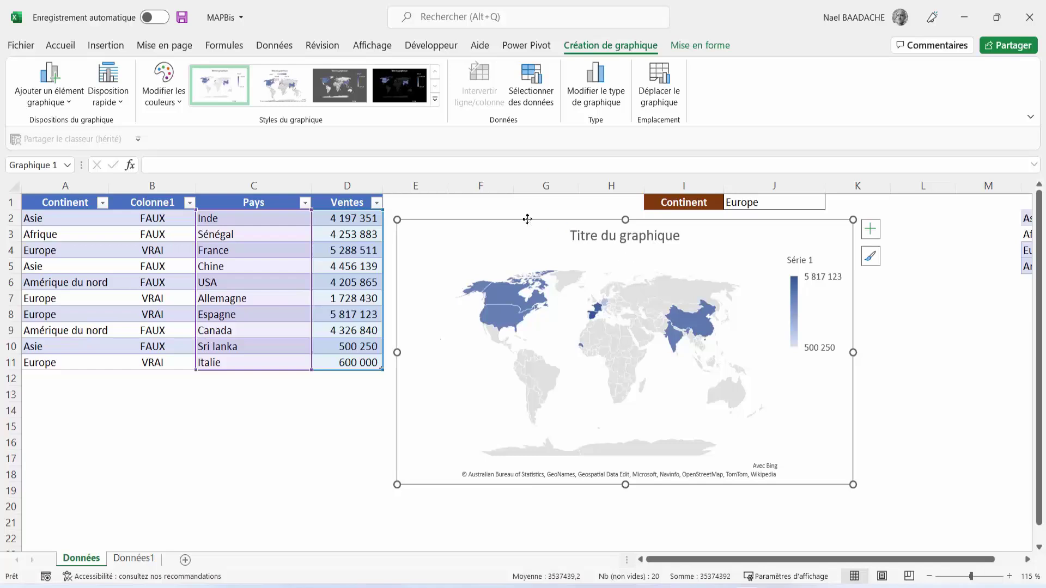
key("Delete")
left_click(427, 443)
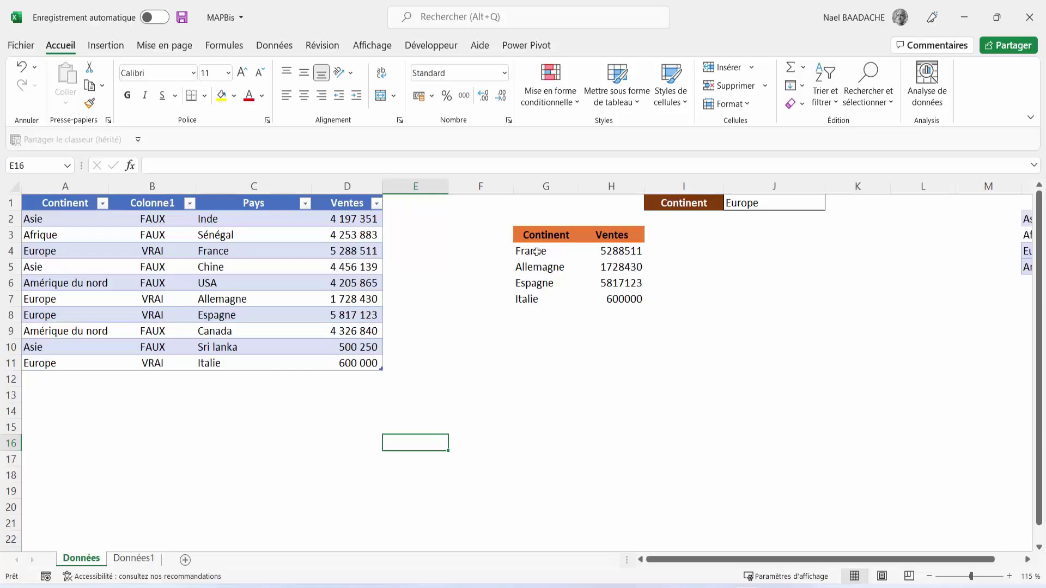
Insert a filled map chart from G4:H7, then move and enlarge it beside the table.
mouse_move(537, 251)
left_mouse_down()
mouse_move(533, 299)
mouse_move(599, 299)
left_mouse_up()
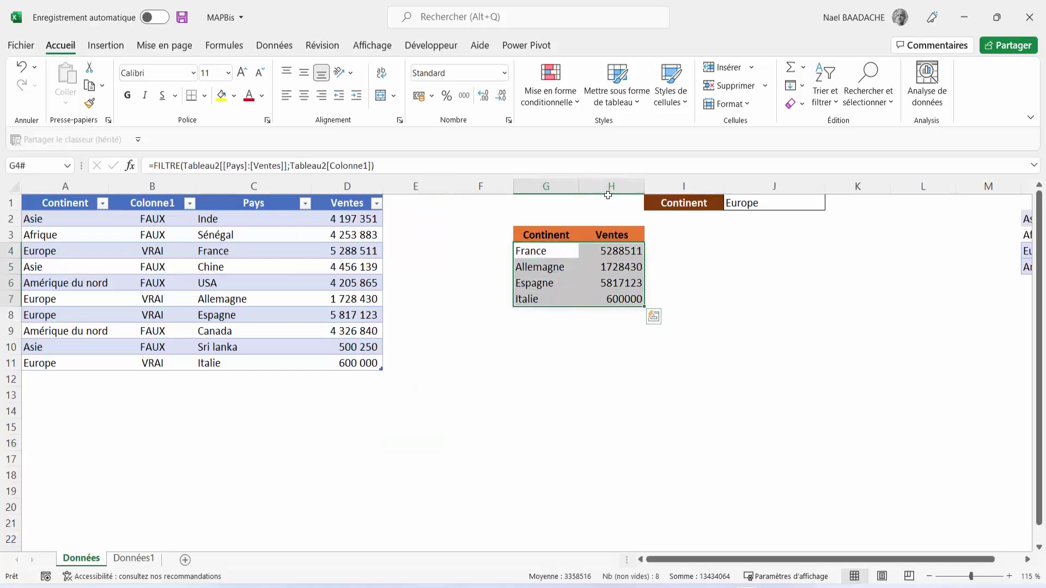
left_click(106, 45)
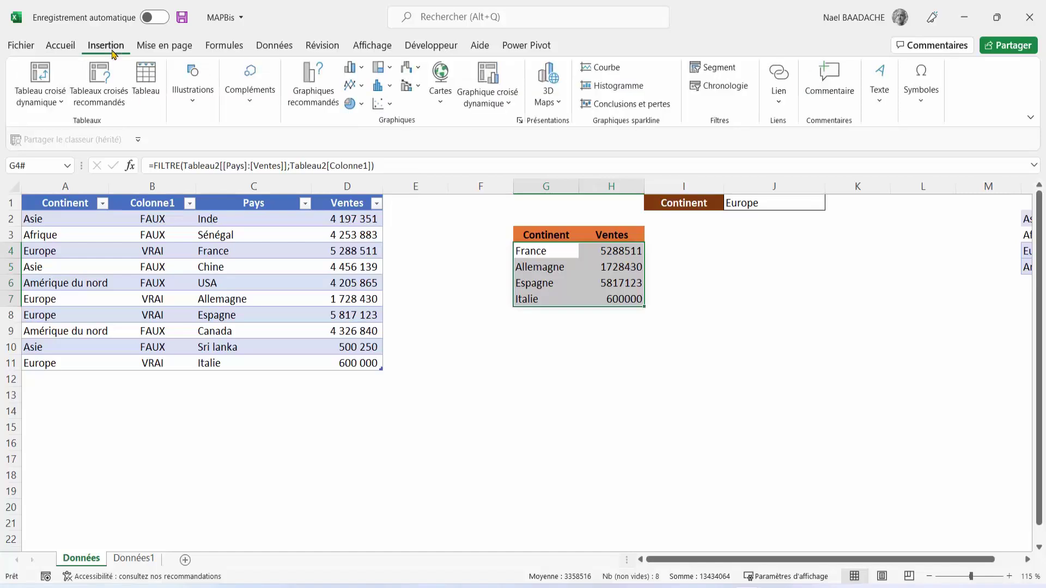
left_click(440, 106)
left_click(446, 156)
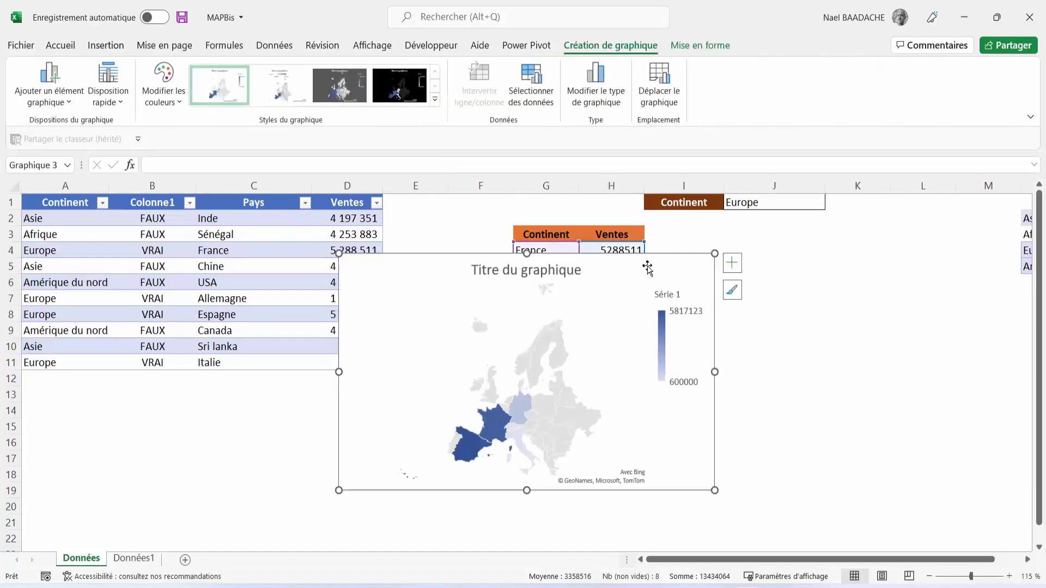
left_click_drag(655, 258, 729, 221)
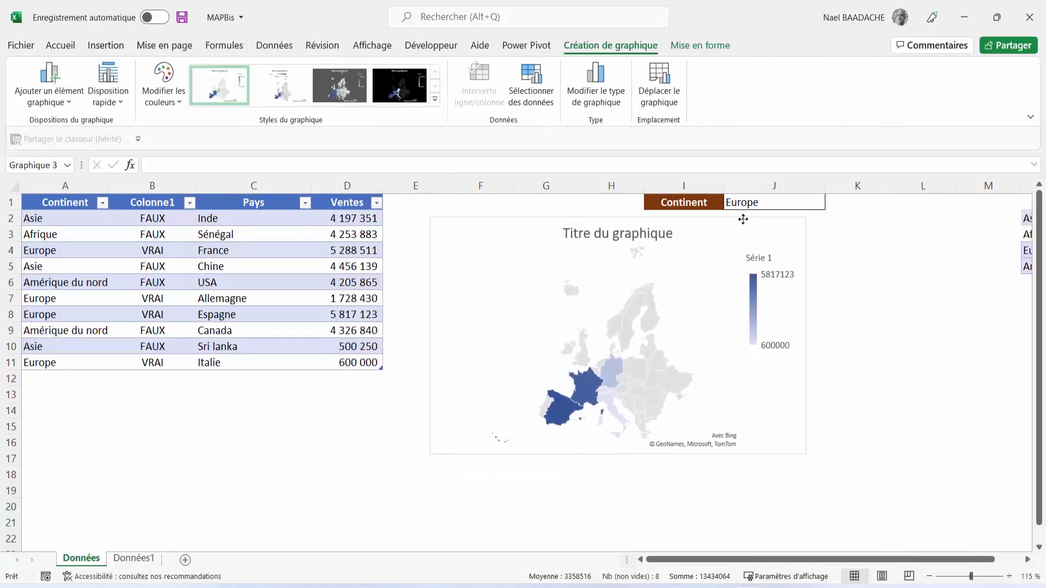
left_click_drag(789, 456, 884, 503)
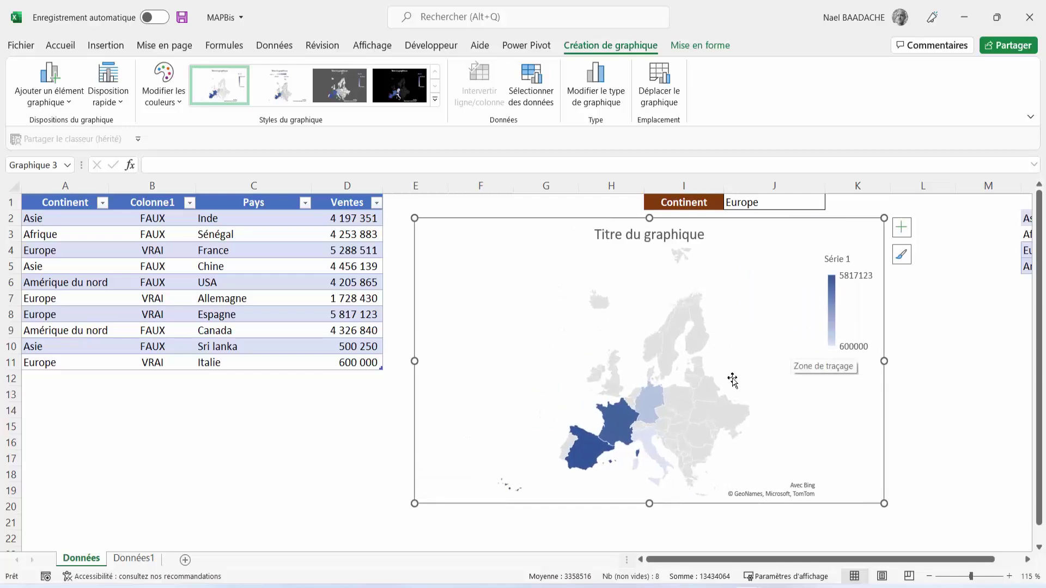
left_click(761, 203)
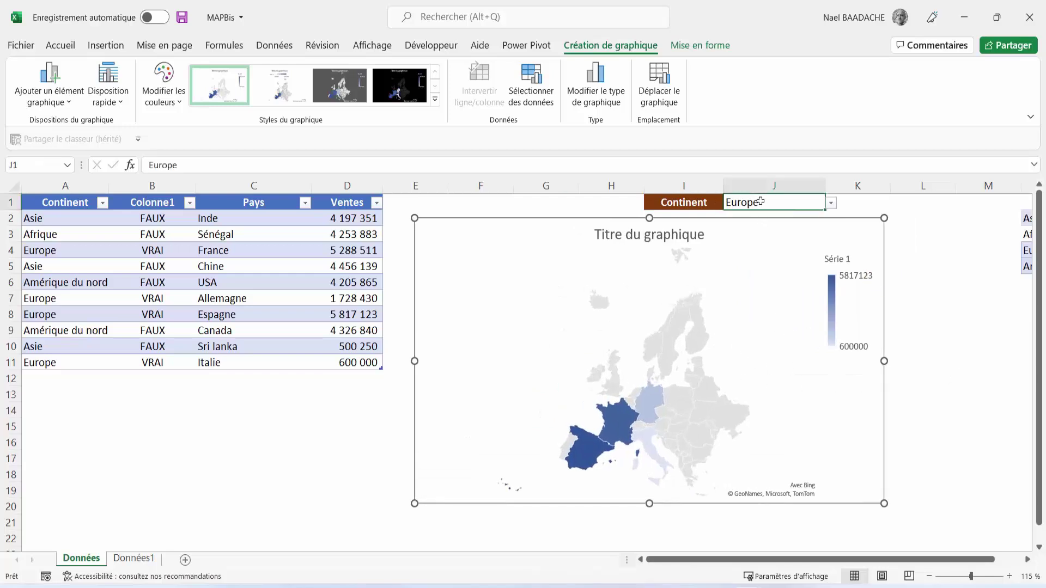
Switch J1 to Asie, then to Amérique du nord so the map shows USA and Canada.
left_click(830, 203)
left_click(727, 218)
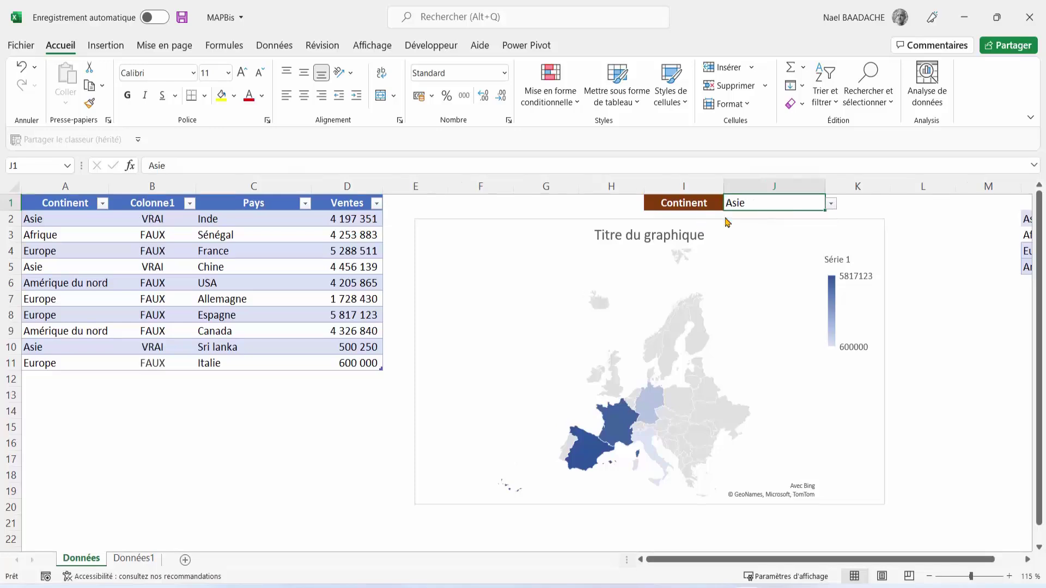
left_click(831, 204)
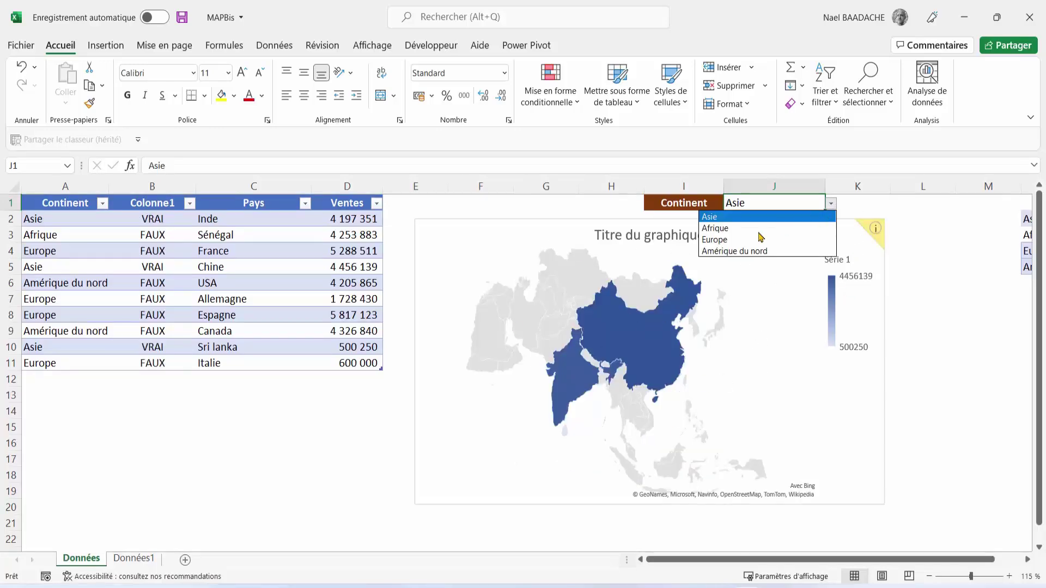
left_click(731, 253)
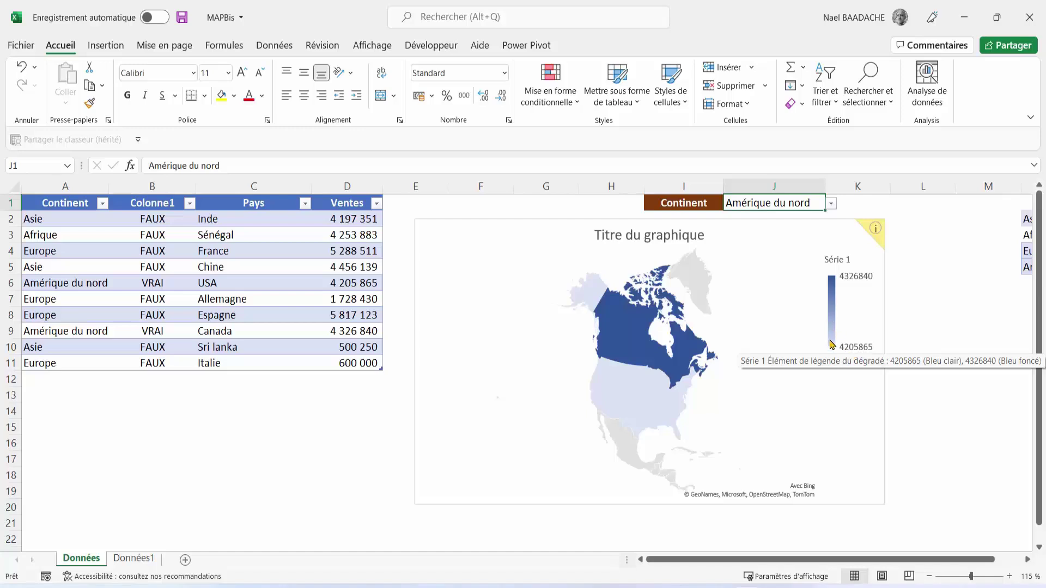
Retitle the map chart 'Ventes par continent'.
double_click(628, 237)
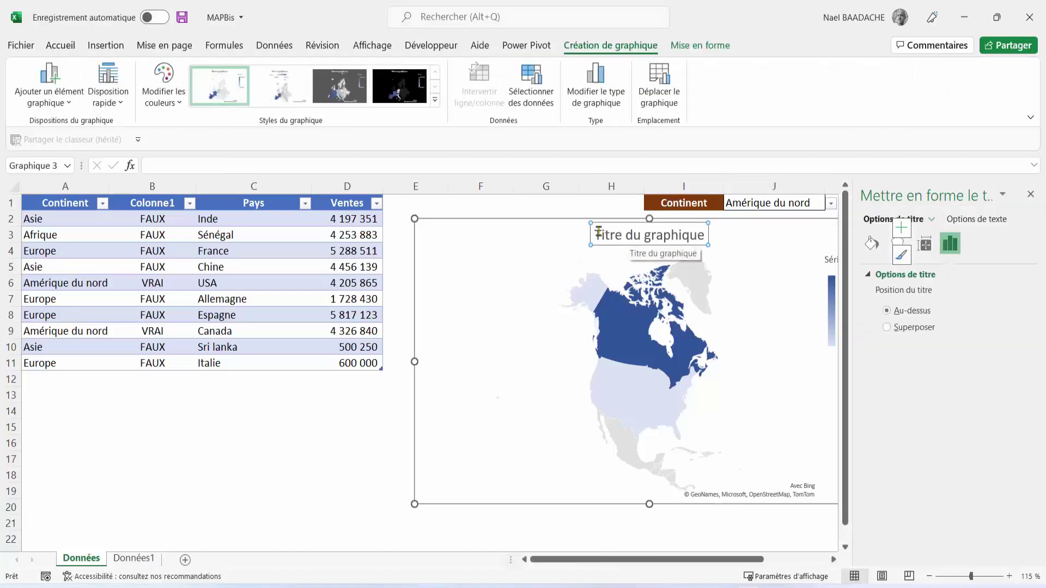
left_click_drag(598, 231, 718, 232)
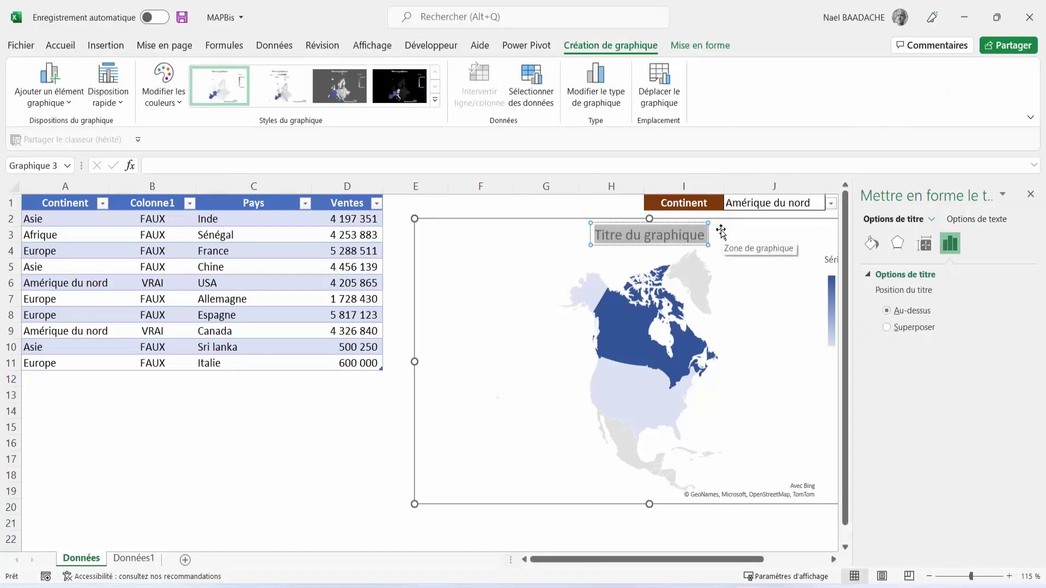
type("Ventes")
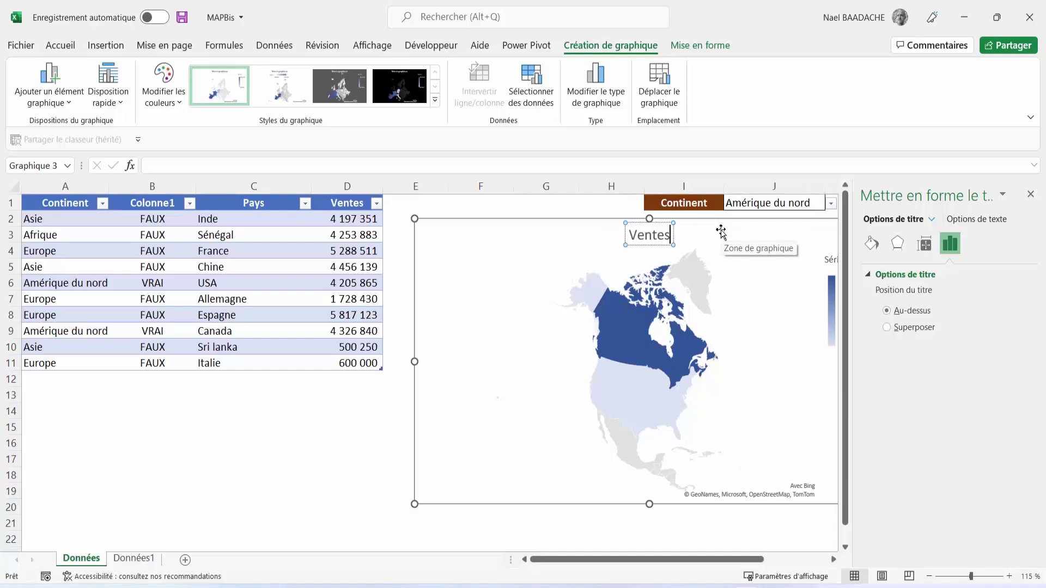
type(" par continen")
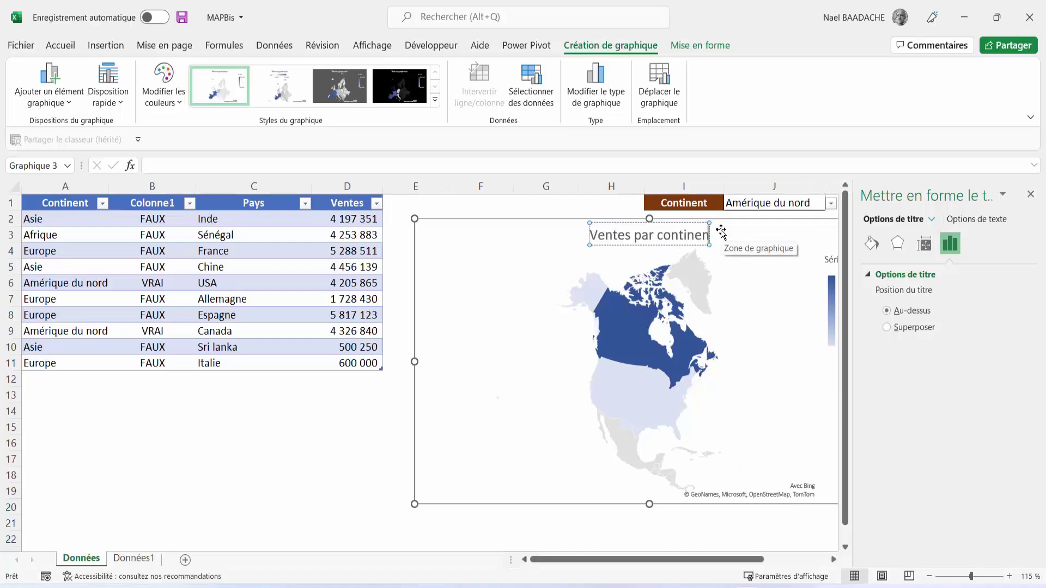
type("t")
left_click(297, 409)
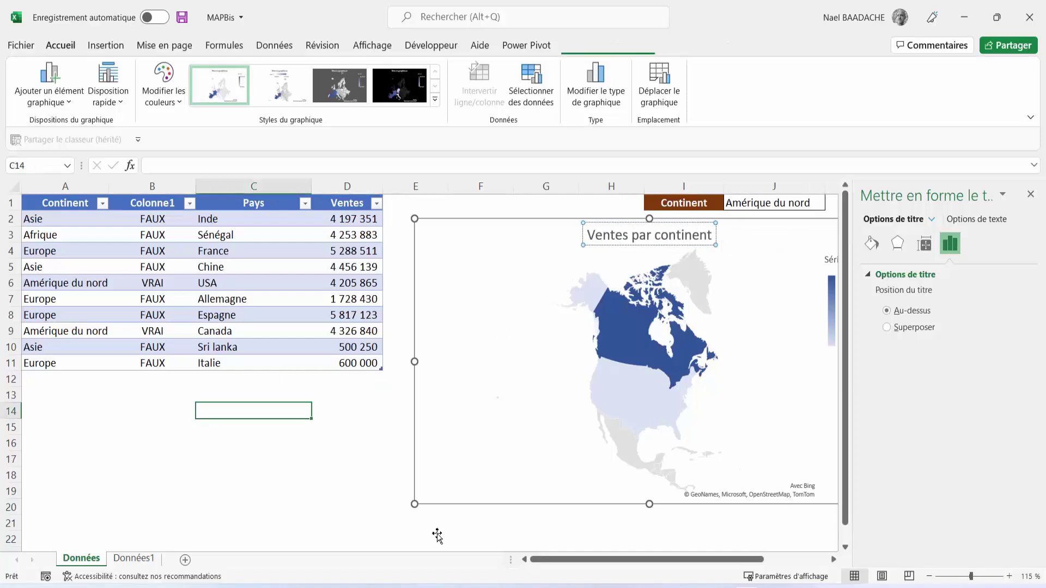
Close the formatting pane and dismiss the map's information messages.
left_click(1031, 196)
left_click(950, 313)
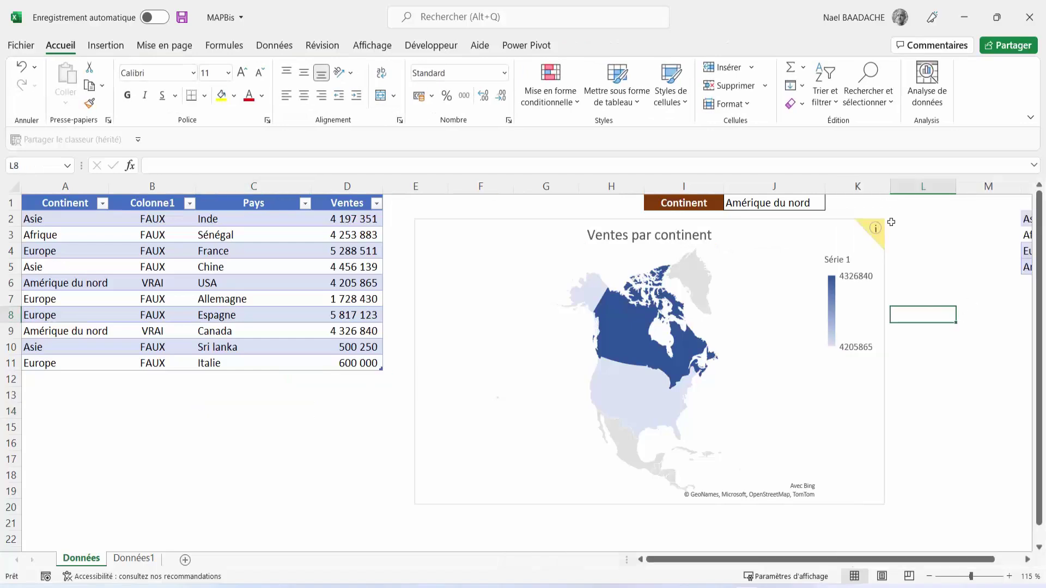
left_click(874, 228)
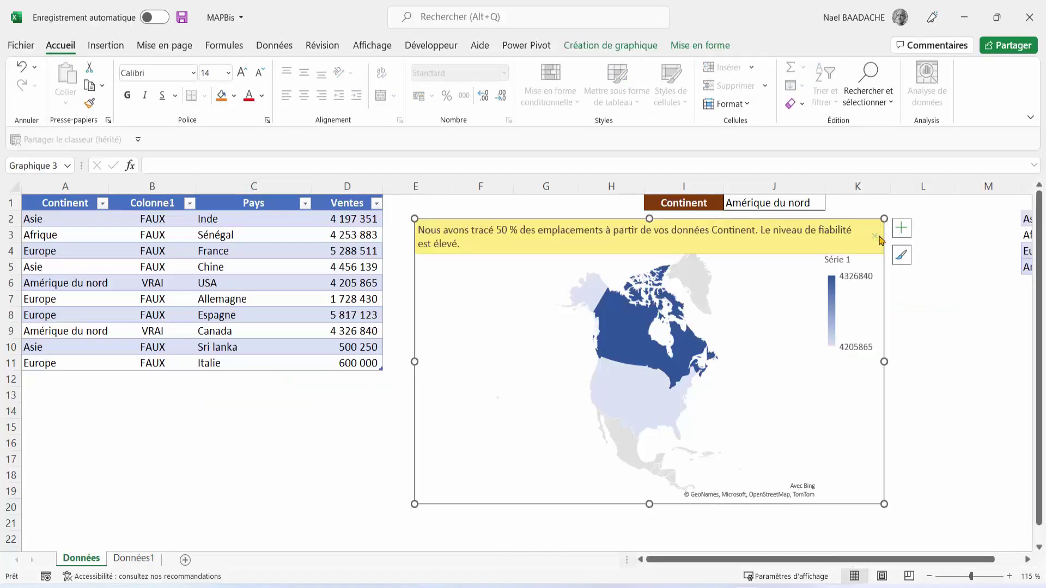
left_click(876, 237)
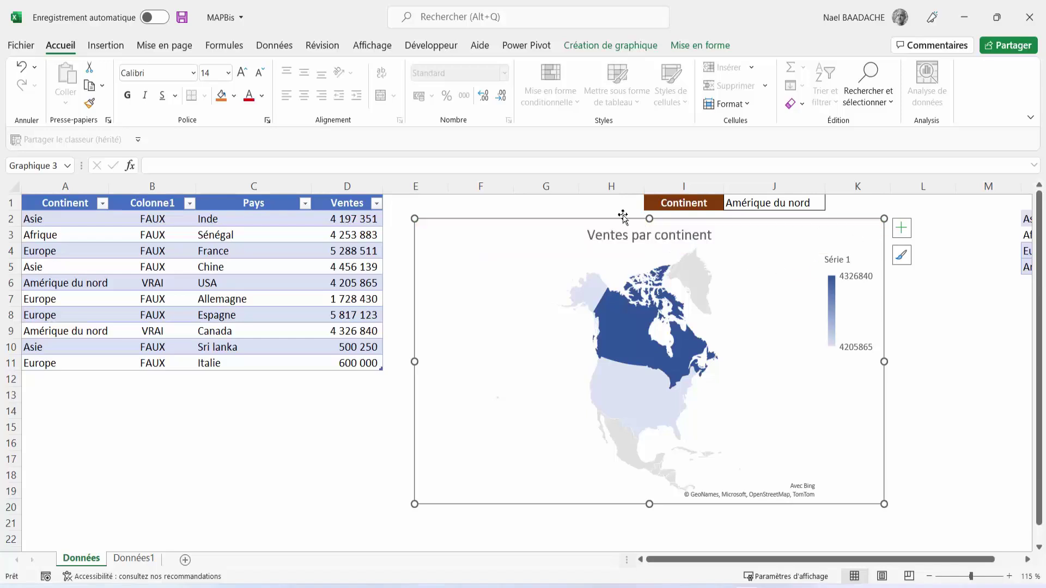
left_click(960, 367)
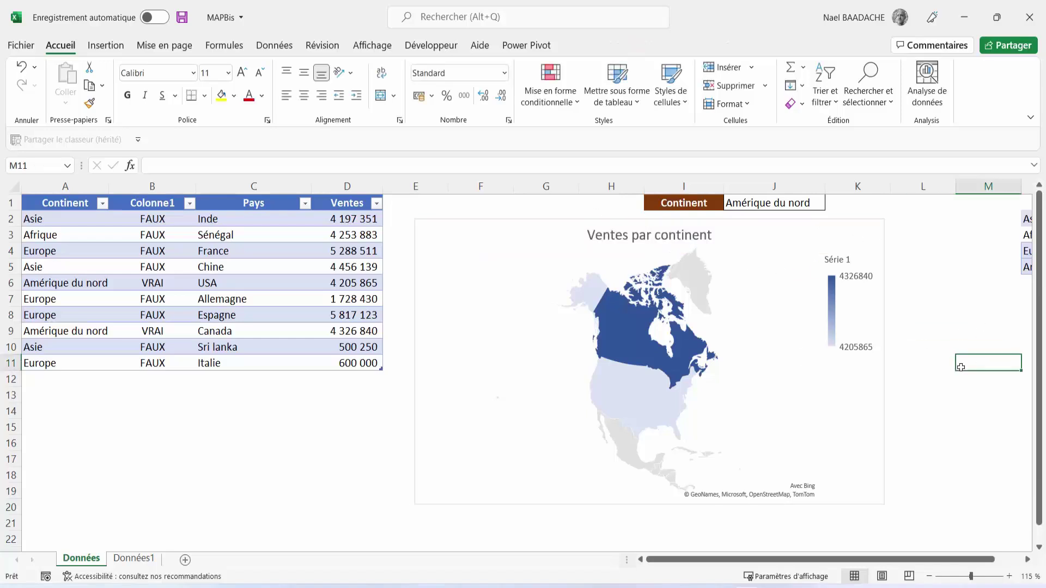
Copy the map chart and add a new blank sheet.
left_click(527, 220)
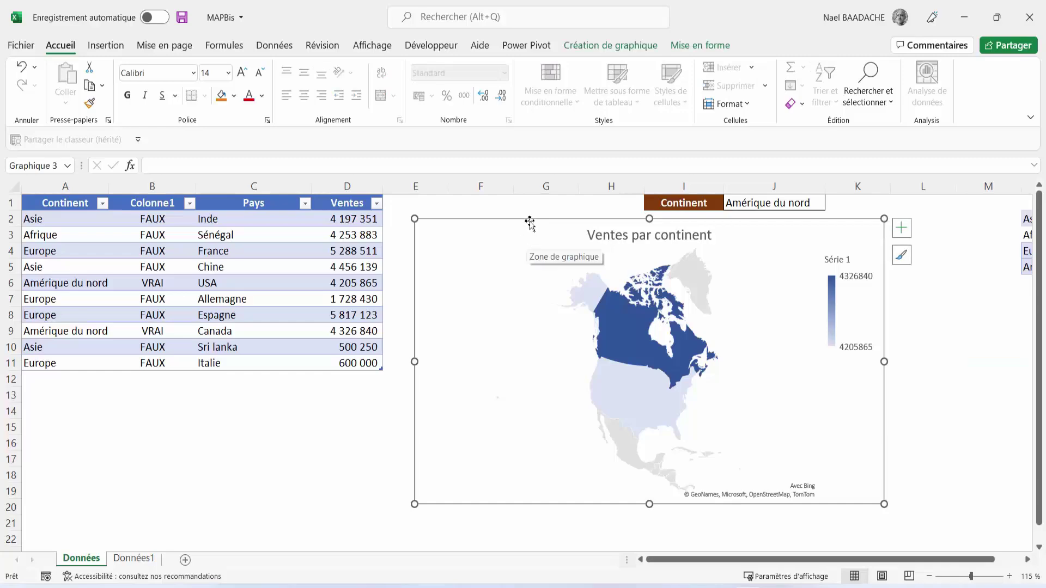
key("ctrl+c")
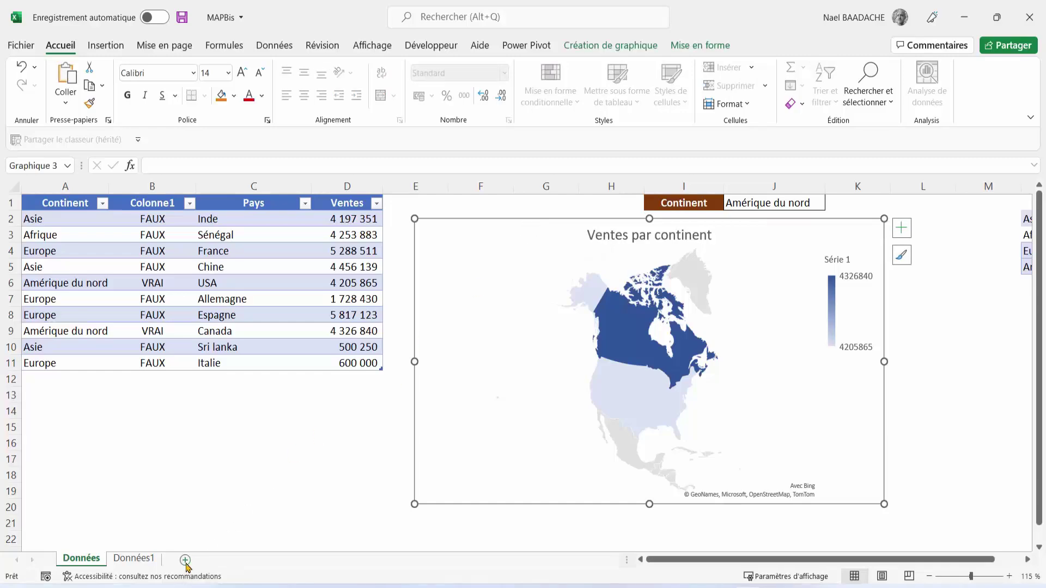
left_click(186, 561)
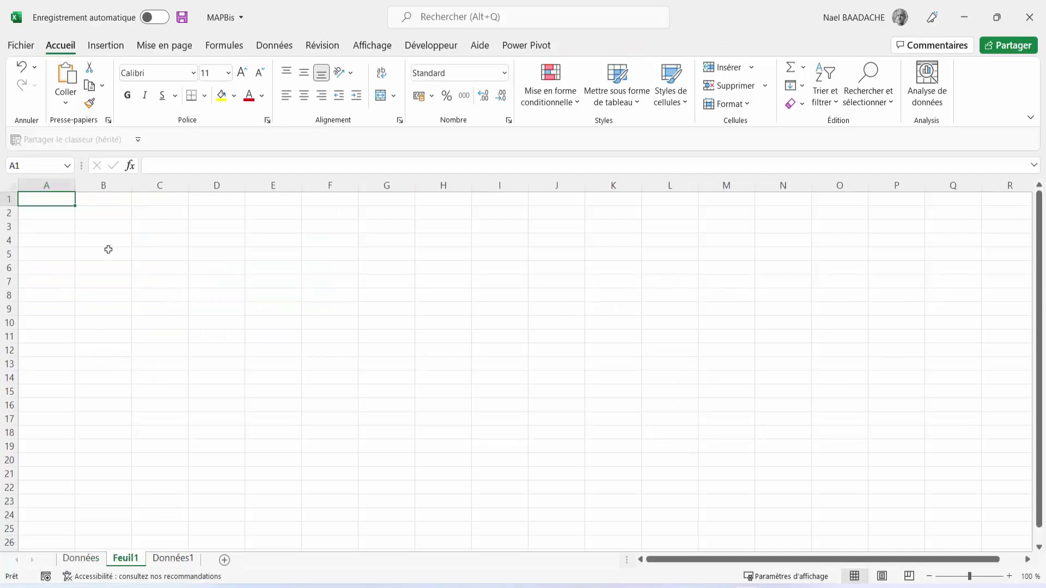
Paste the map chart at C7 on Feuil1, nudging it slightly right and down.
left_click(139, 274)
key("ctrl+v")
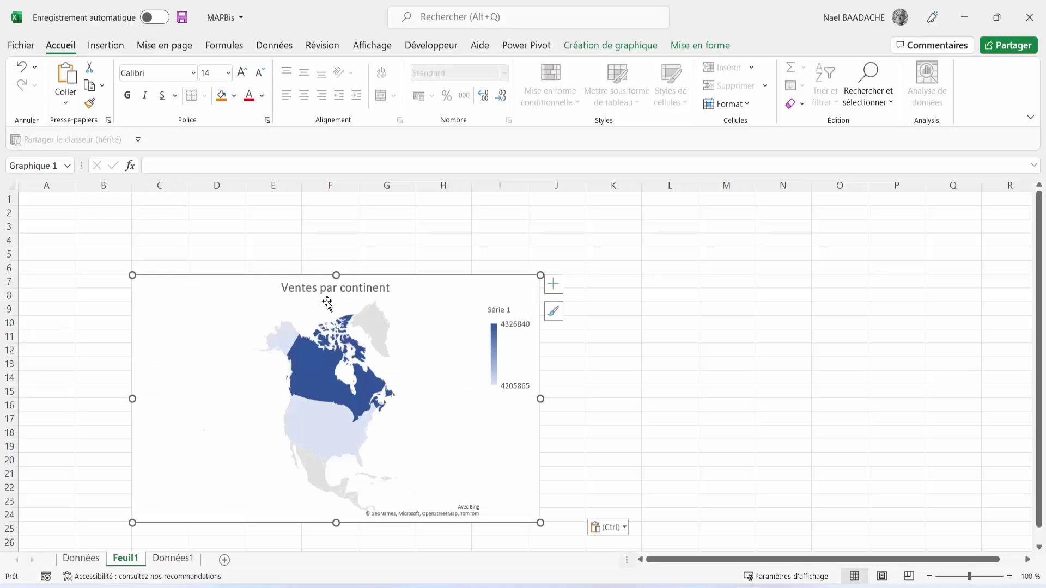
left_click_drag(385, 277, 407, 285)
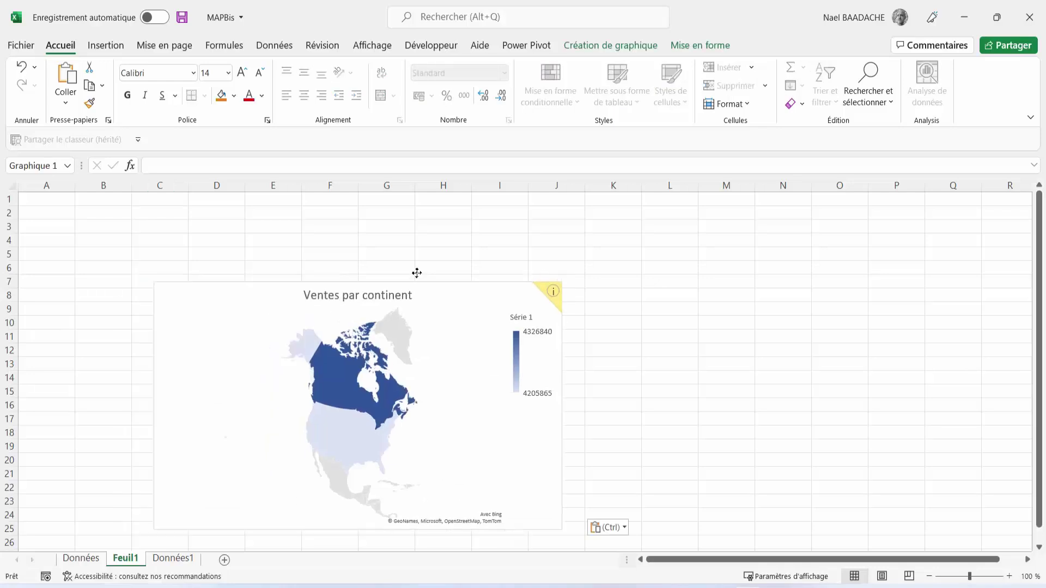
Return to the Données sheet and select the Continent selector in I1:J1.
left_click(172, 558)
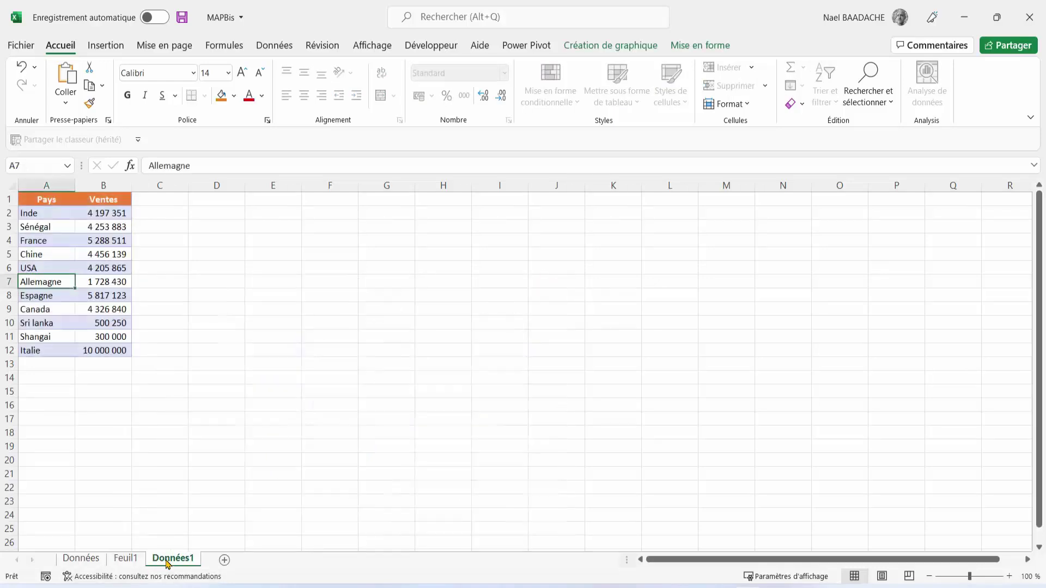
left_click(80, 558)
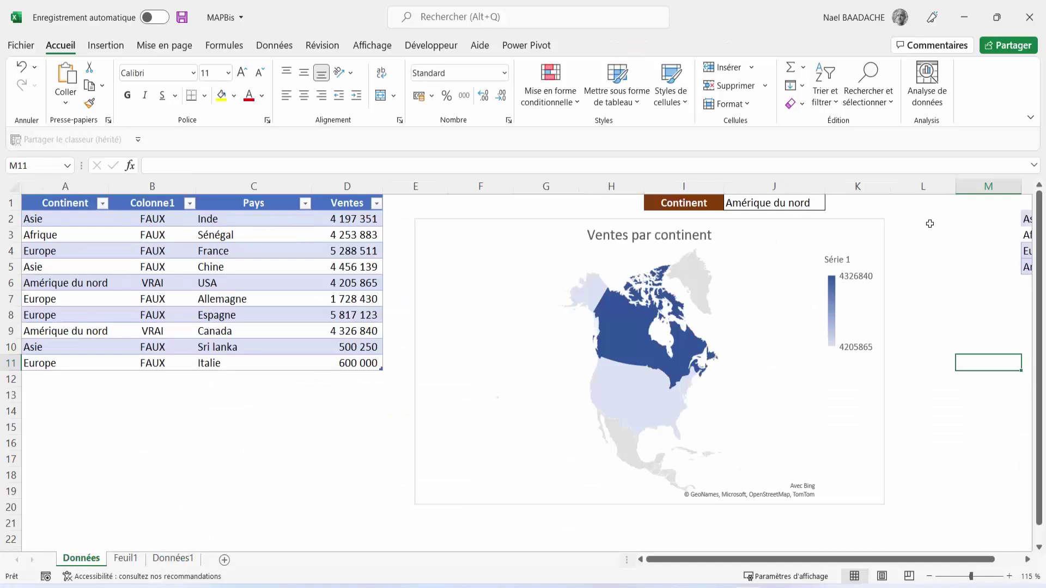
left_click(930, 223)
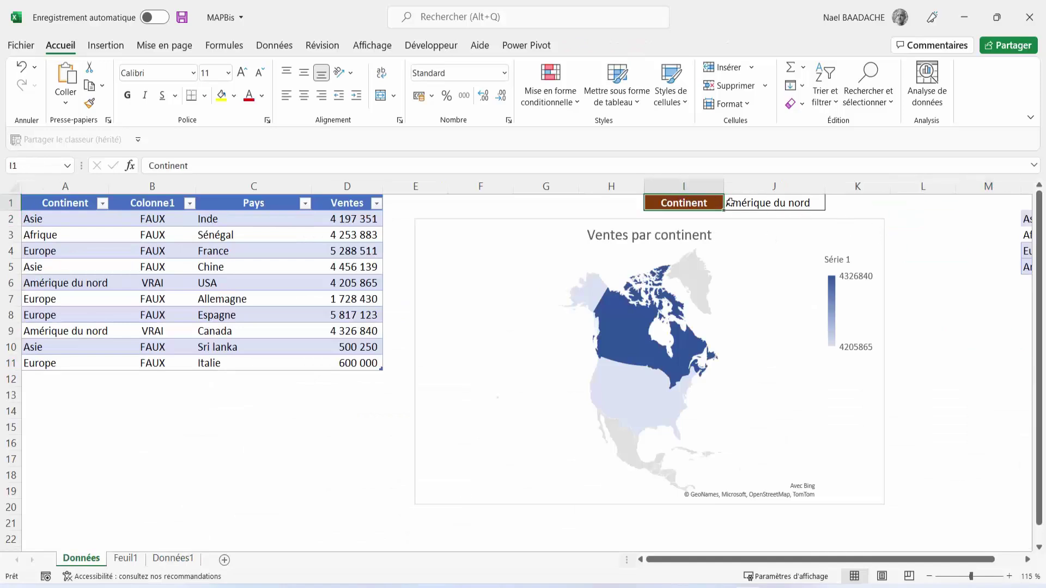
left_click_drag(689, 203, 777, 201)
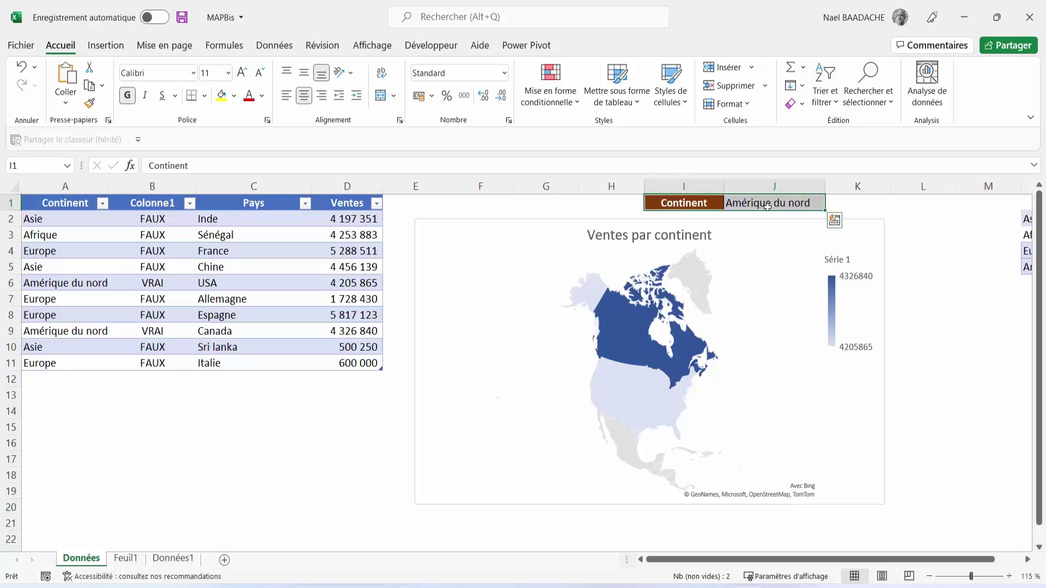
Copy the I1:J1 Continent selector to D4:E4 on Feuil1 and widen column E.
key("ctrl+c")
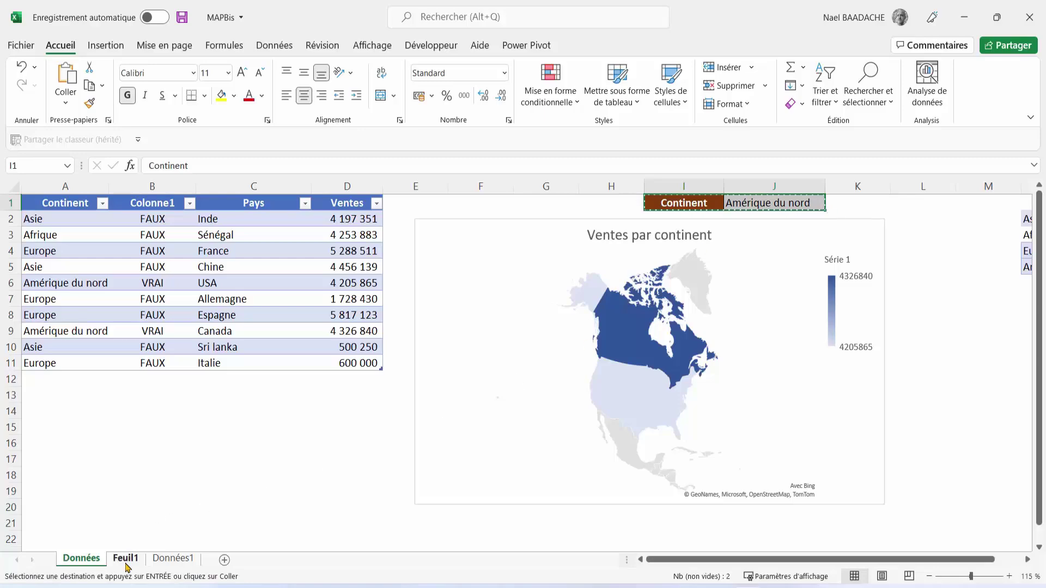
left_click(130, 560)
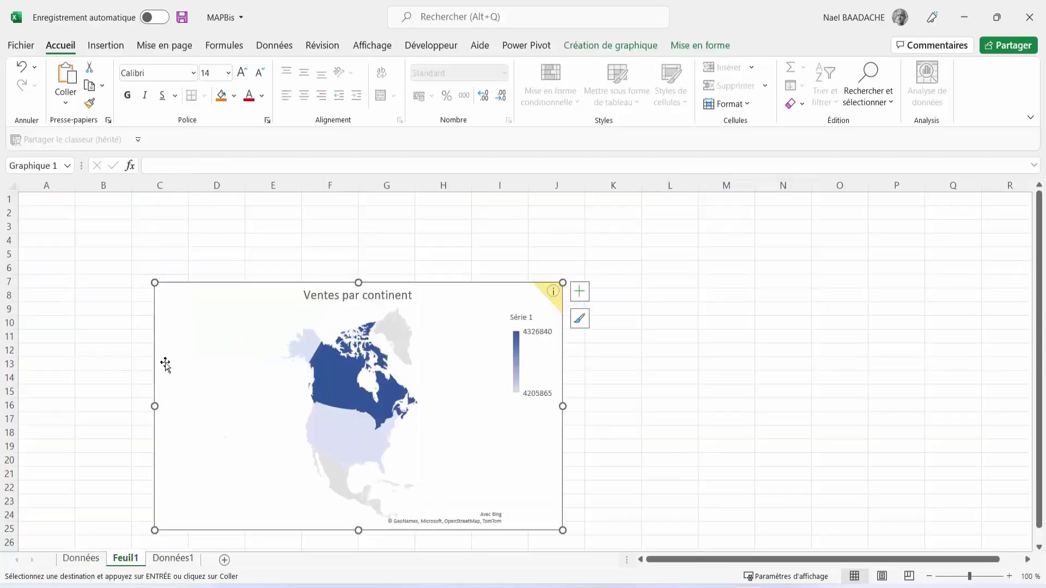
left_click(191, 242)
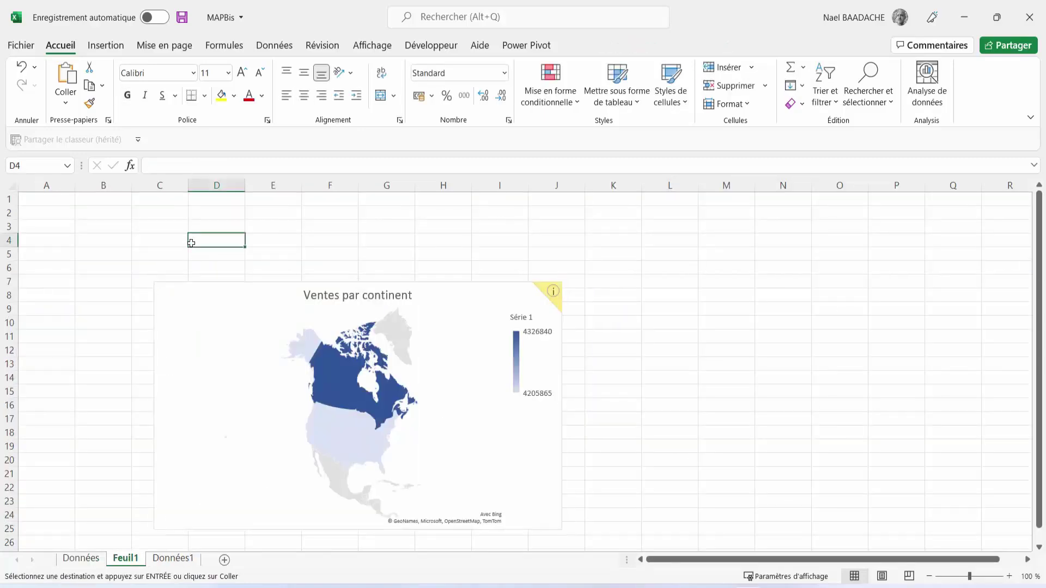
key("Return")
left_click(297, 243)
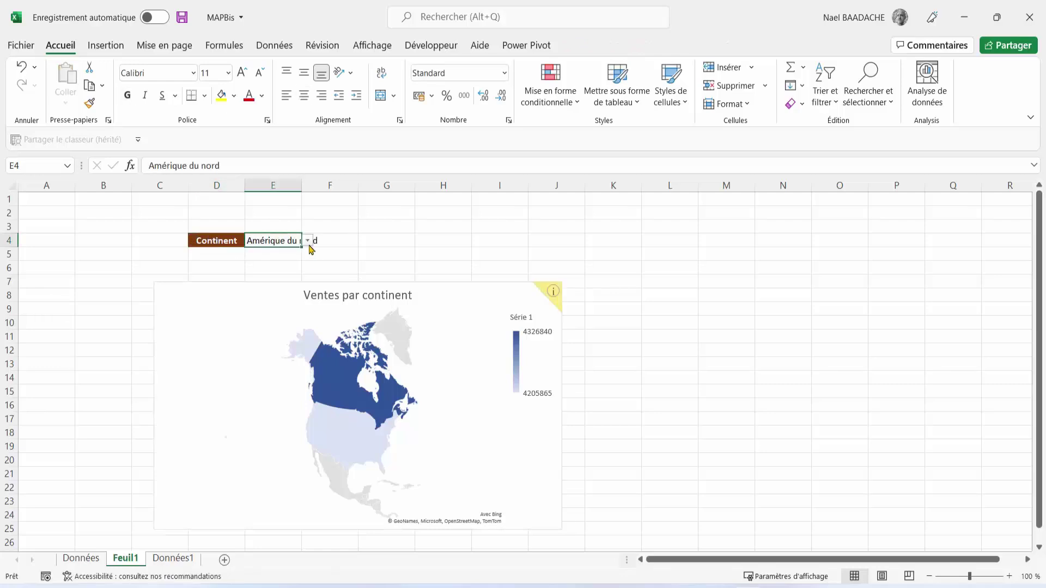
left_click(308, 241)
left_click_drag(301, 185, 334, 185)
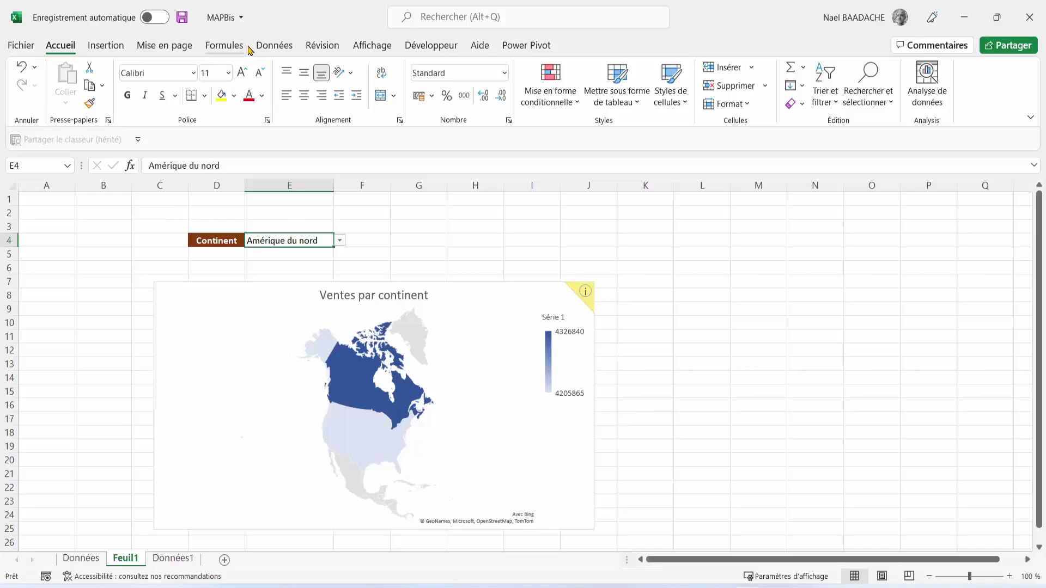
Set E4's validation list source to =Données!$N$2:$N$5.
left_click(274, 45)
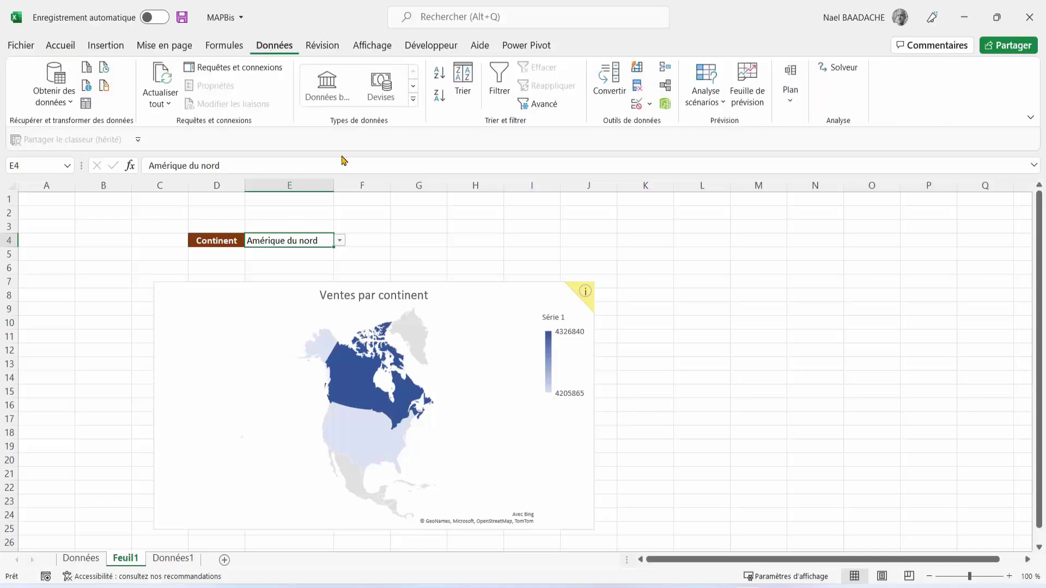
left_click(650, 105)
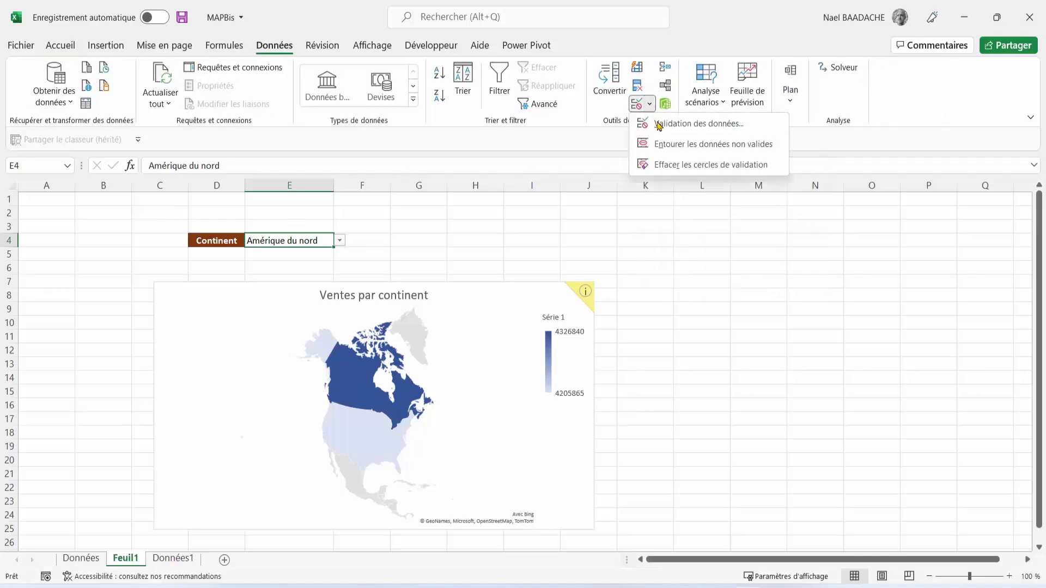
left_click(666, 126)
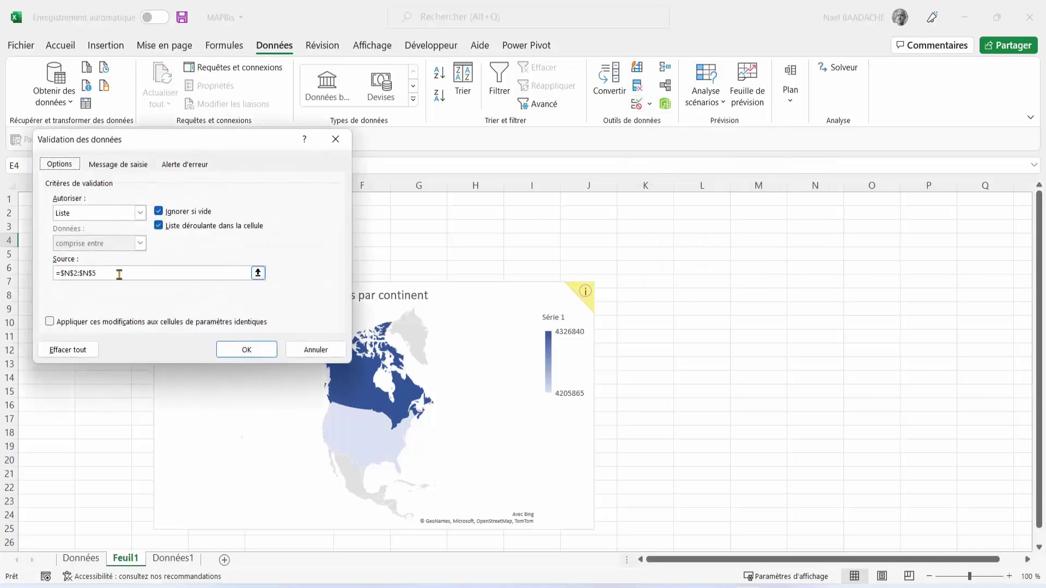
left_click_drag(119, 273, 54, 272)
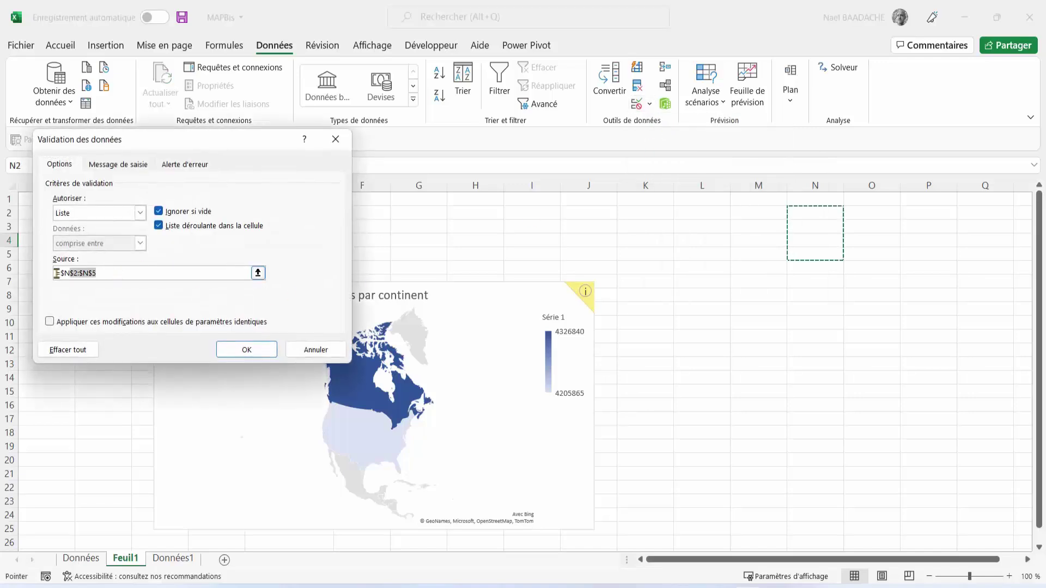
left_click(81, 559)
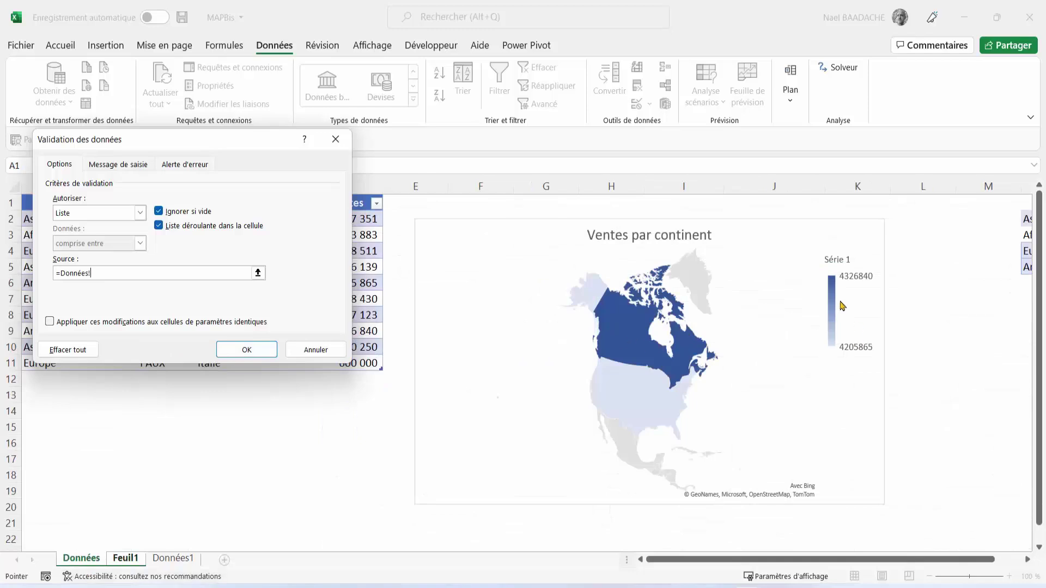
key("ctrl+z")
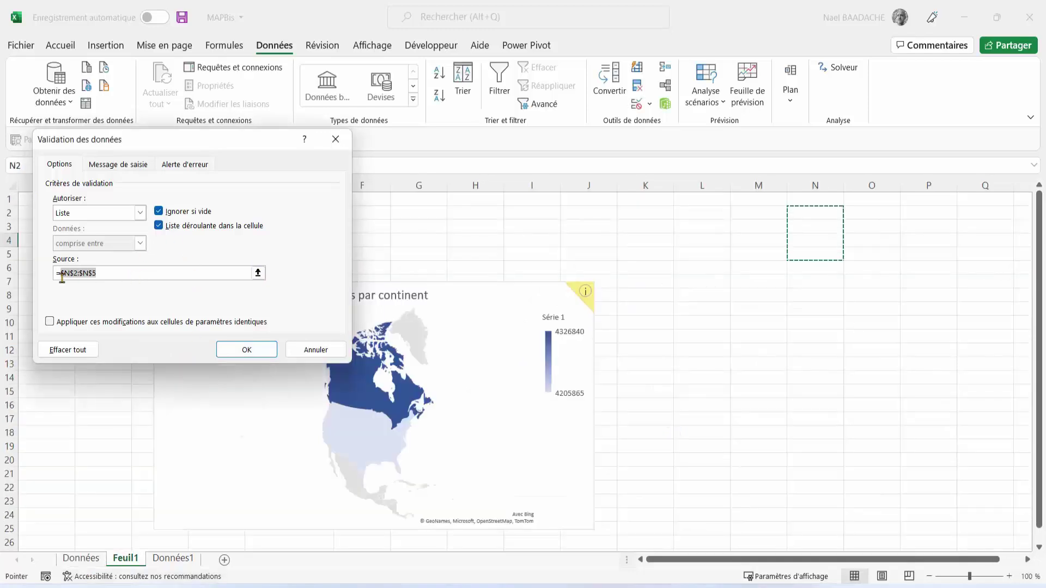
left_click(82, 559)
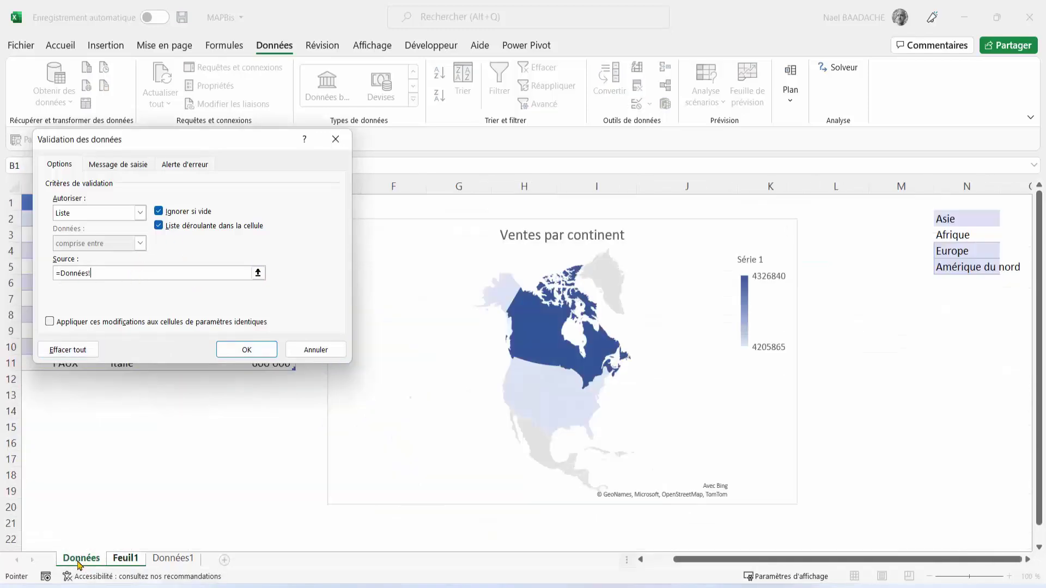
left_click_drag(960, 219, 968, 273)
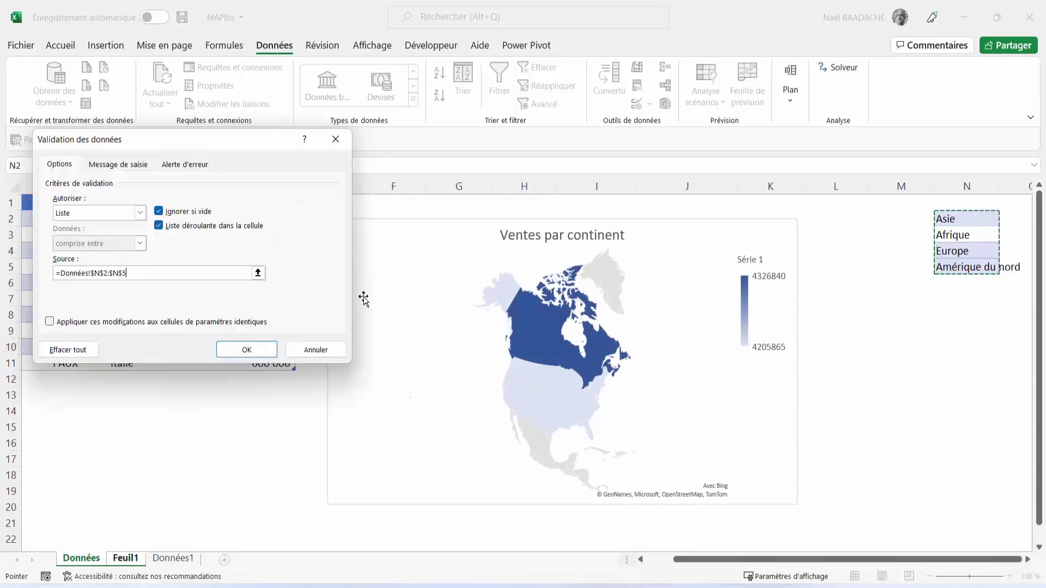
left_click(246, 350)
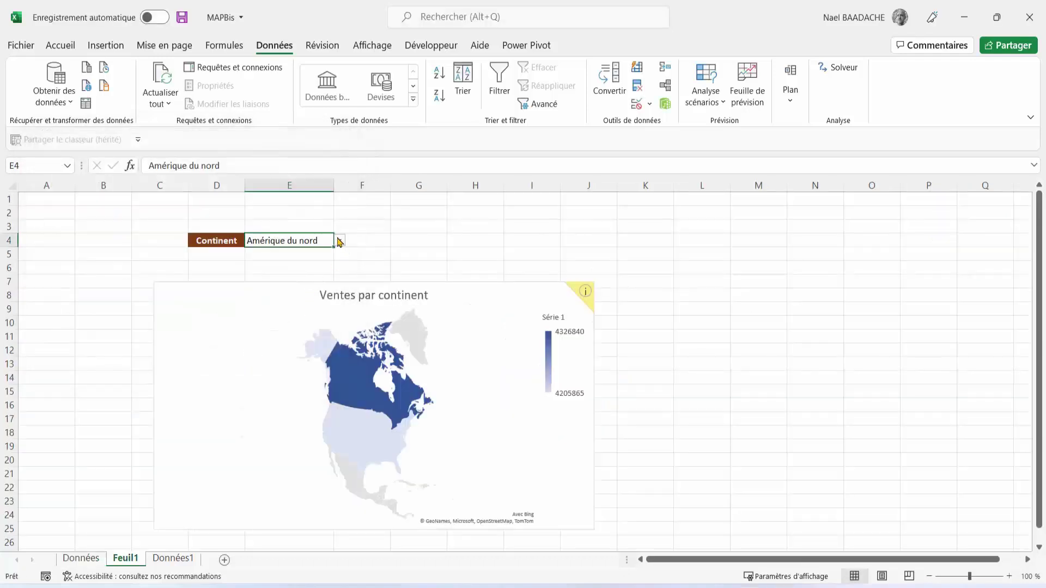
Switch the E4 continent selector to Afrique, then to Asie, to update the map.
left_click(339, 241)
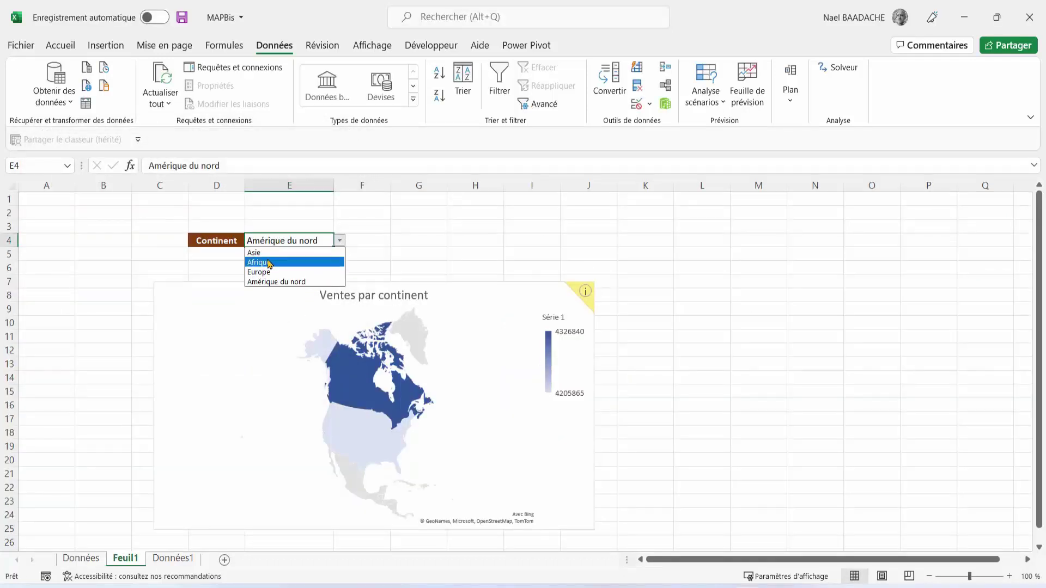
left_click(269, 263)
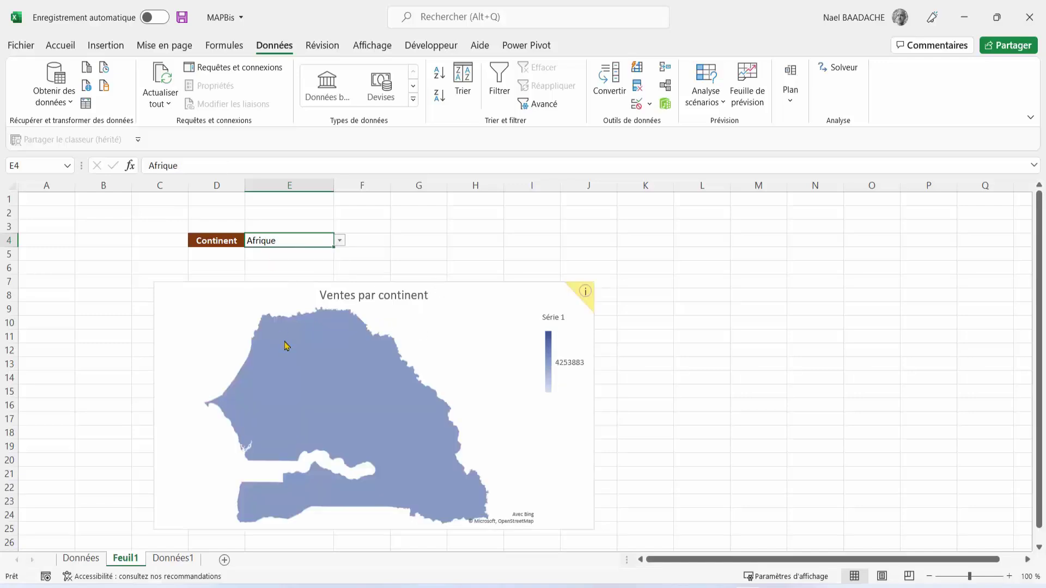
left_click(339, 242)
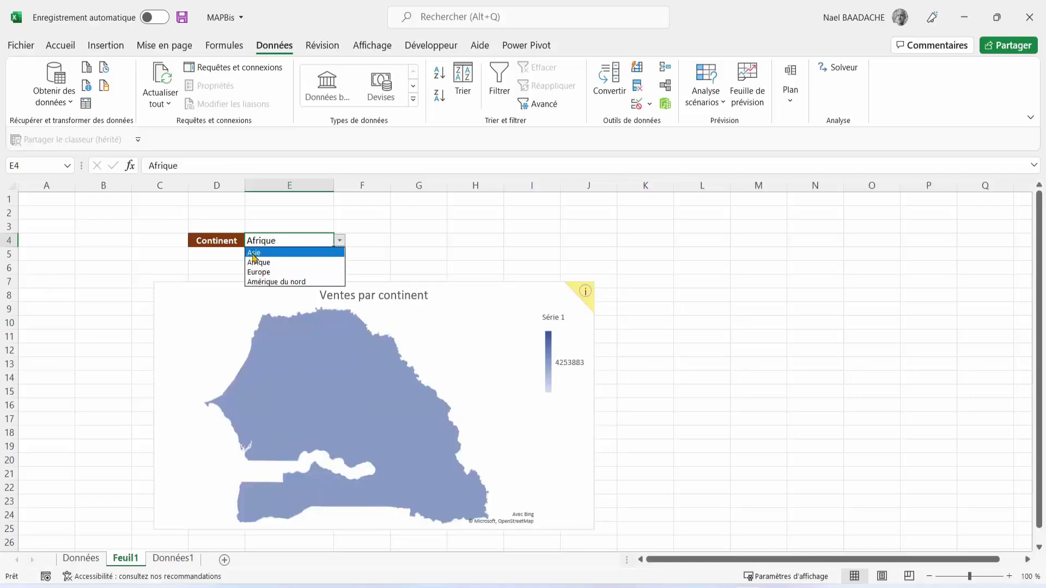
left_click(266, 254)
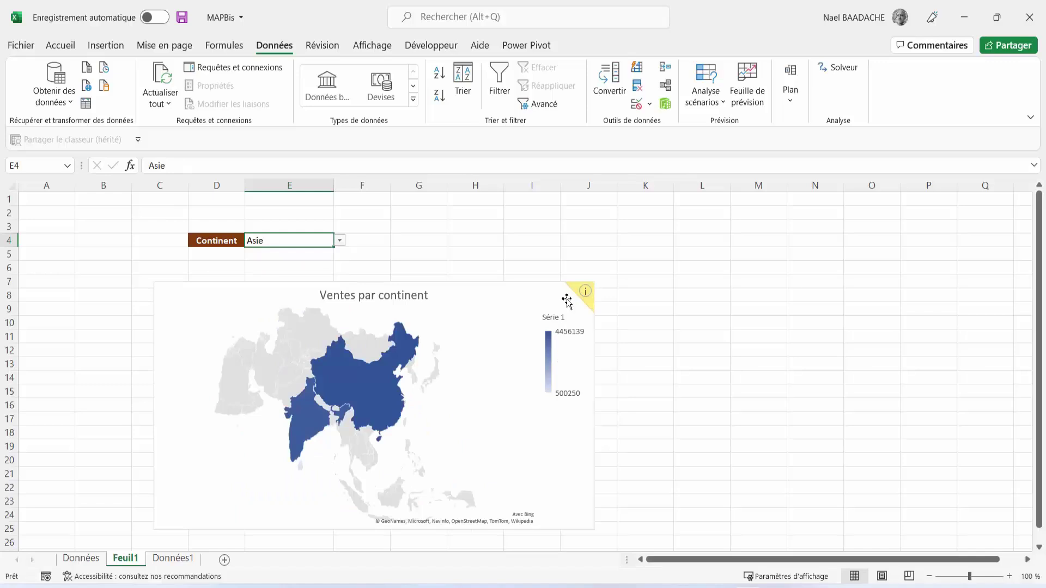
Select the Asia sales map chart, dismiss the 75 % plotted banner, and bring up the Start menu.
left_click(584, 294)
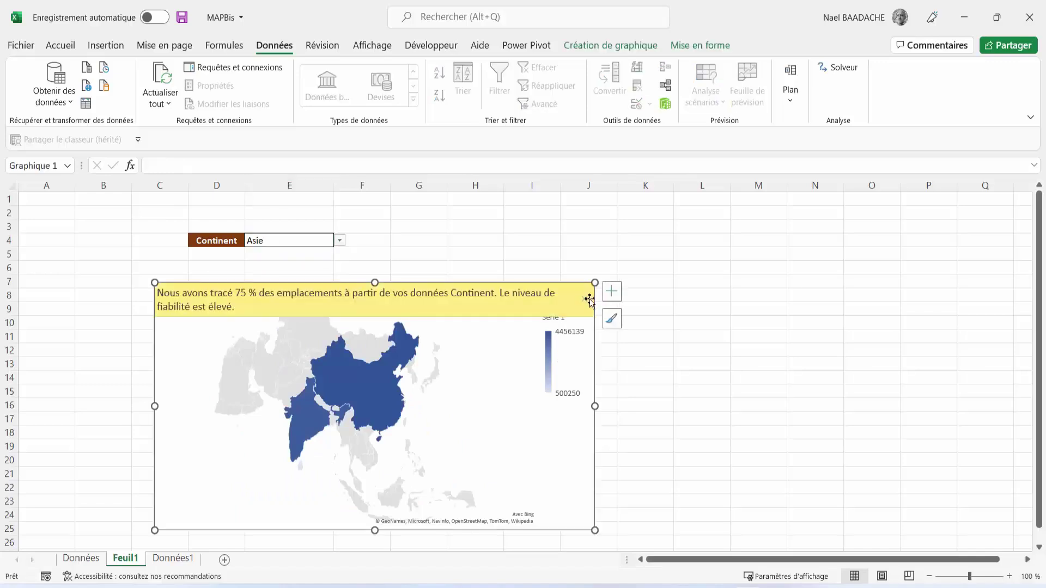
left_click(589, 299)
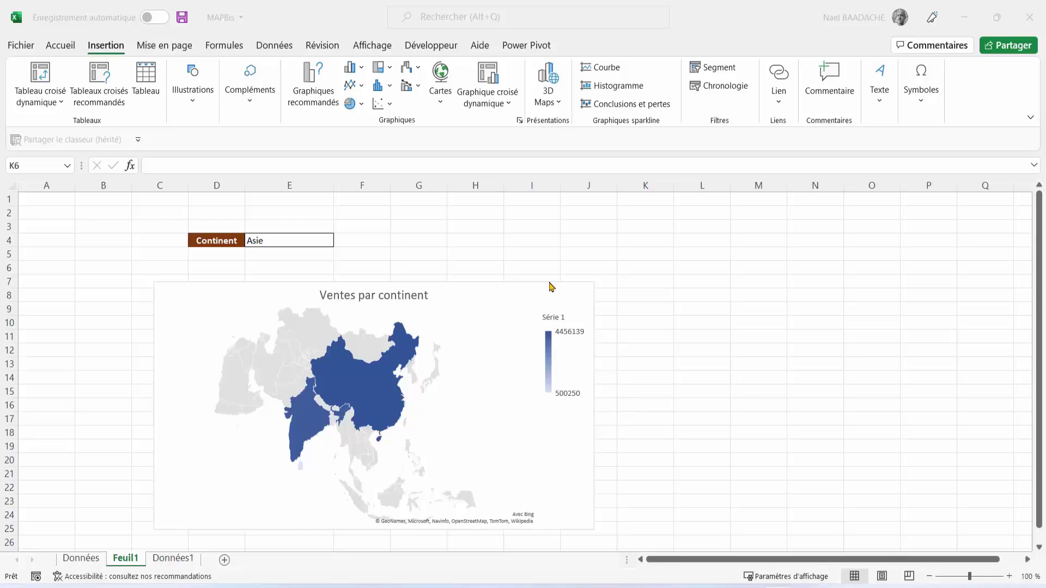
left_click(550, 285)
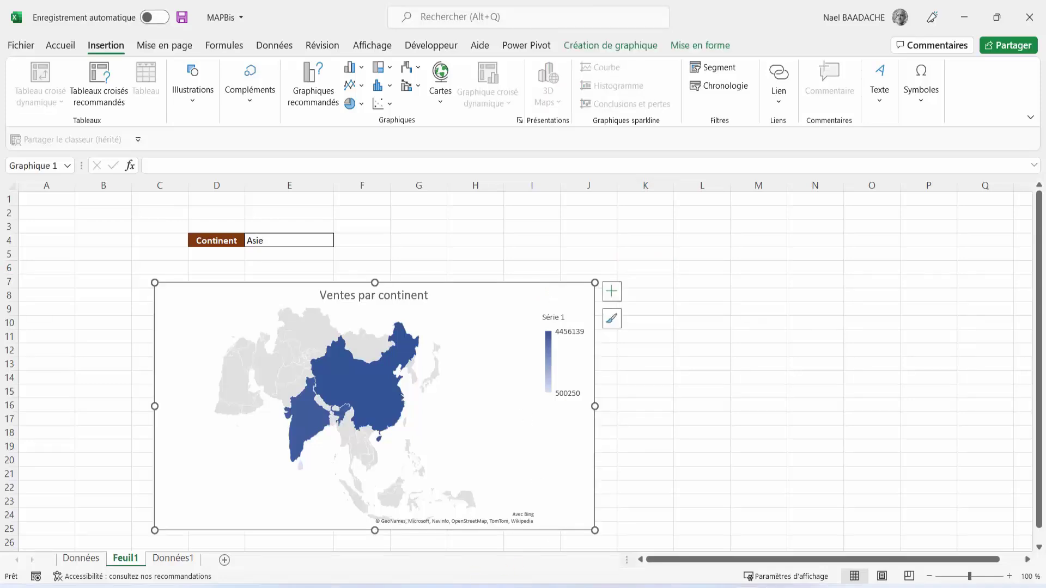
key("super")
Start a blank PowerPoint presentation and delete its title and subtitle placeholders.
left_click(556, 180)
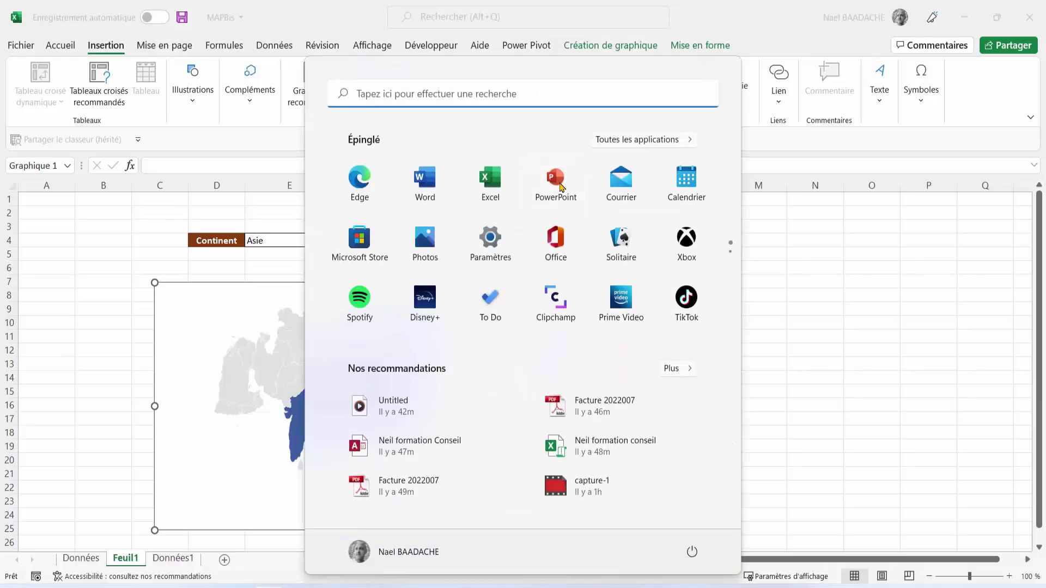
left_click_drag(322, 186, 885, 495)
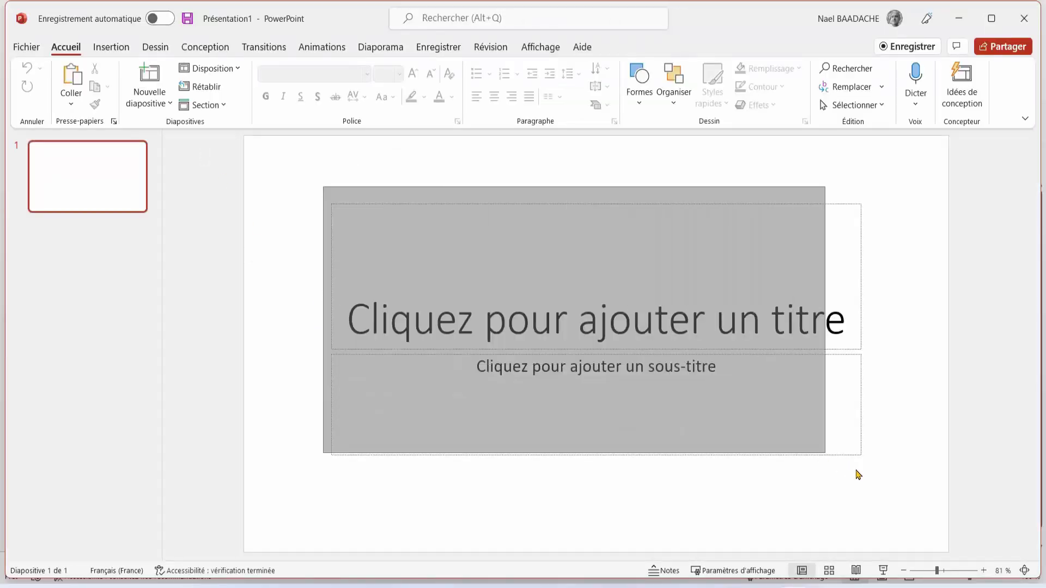
key("Delete")
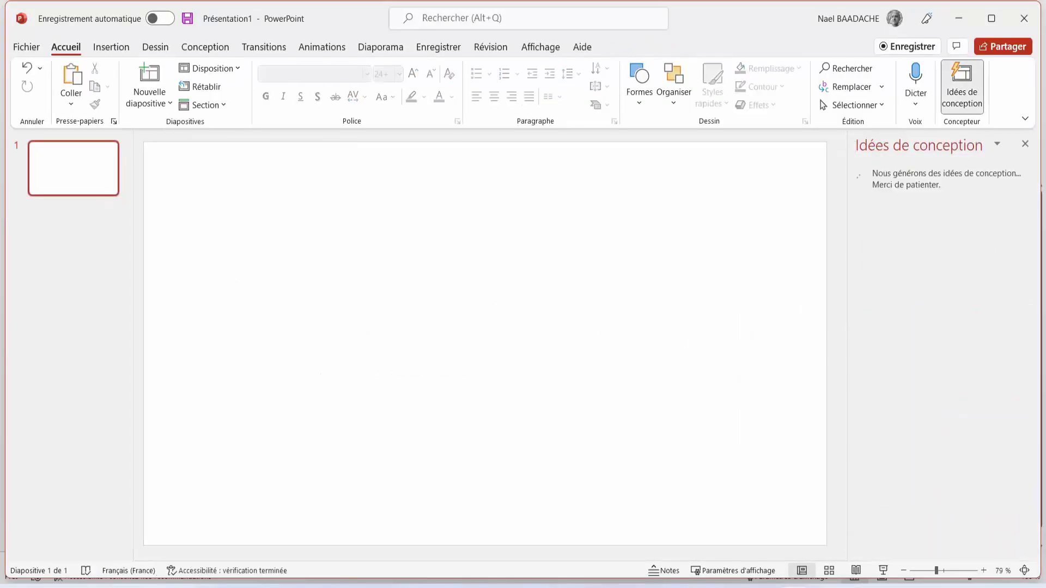
left_click(1026, 143)
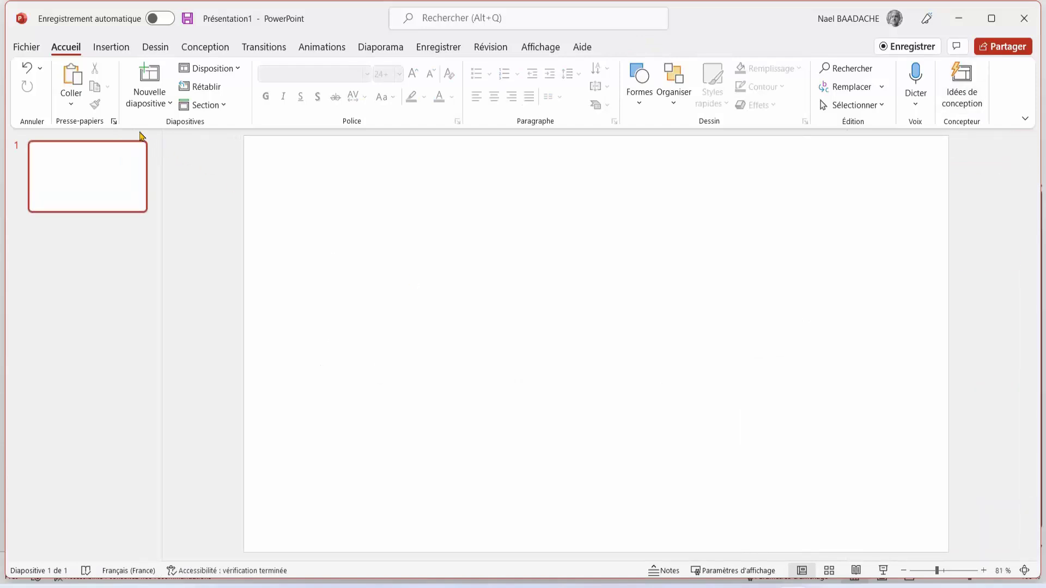
Paste the copied Ventes par continent map onto the slide with Collage spécial, then return to Excel.
left_click(72, 104)
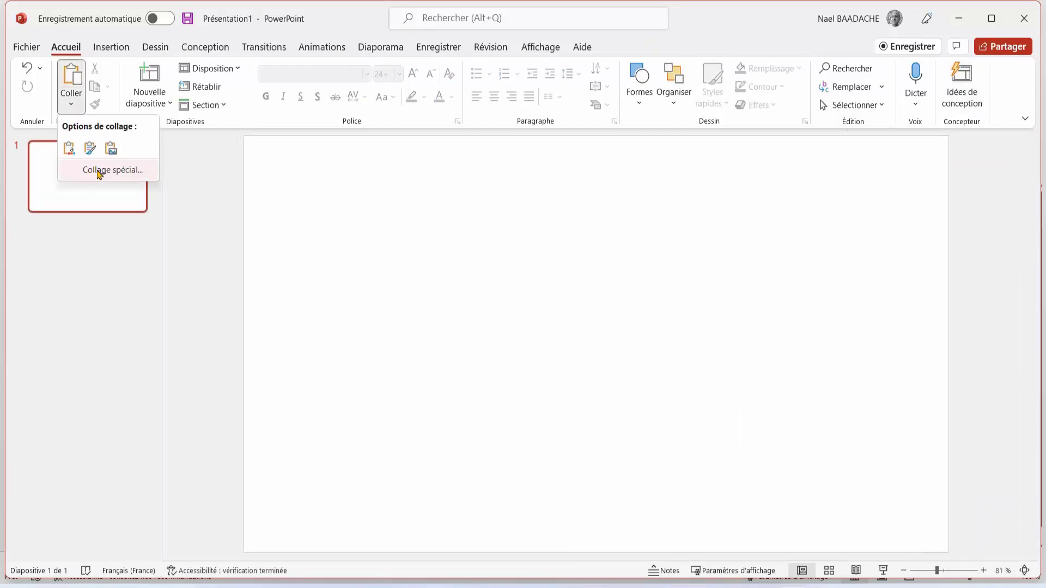
left_click(100, 171)
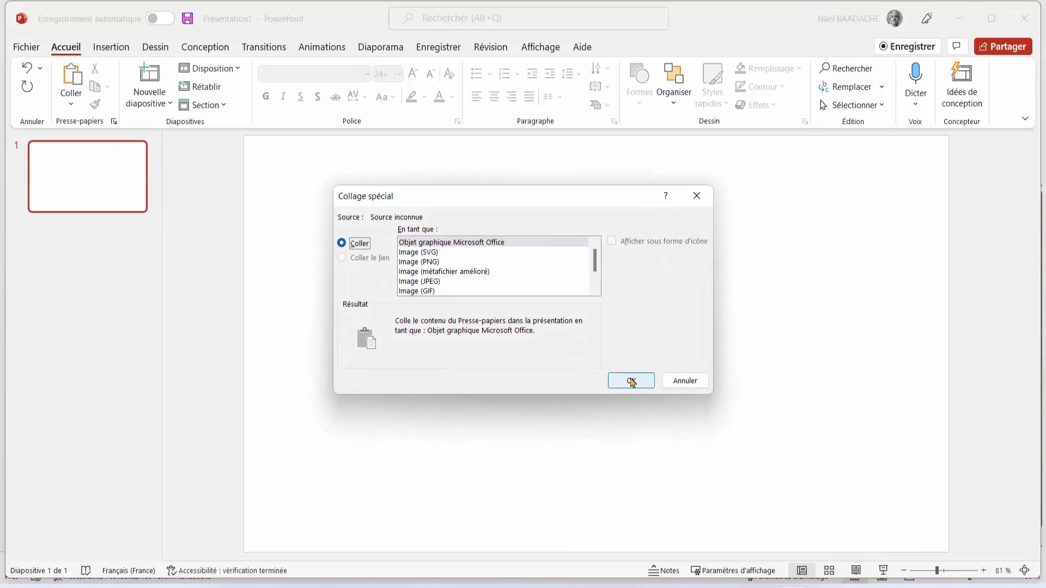
left_click(632, 382)
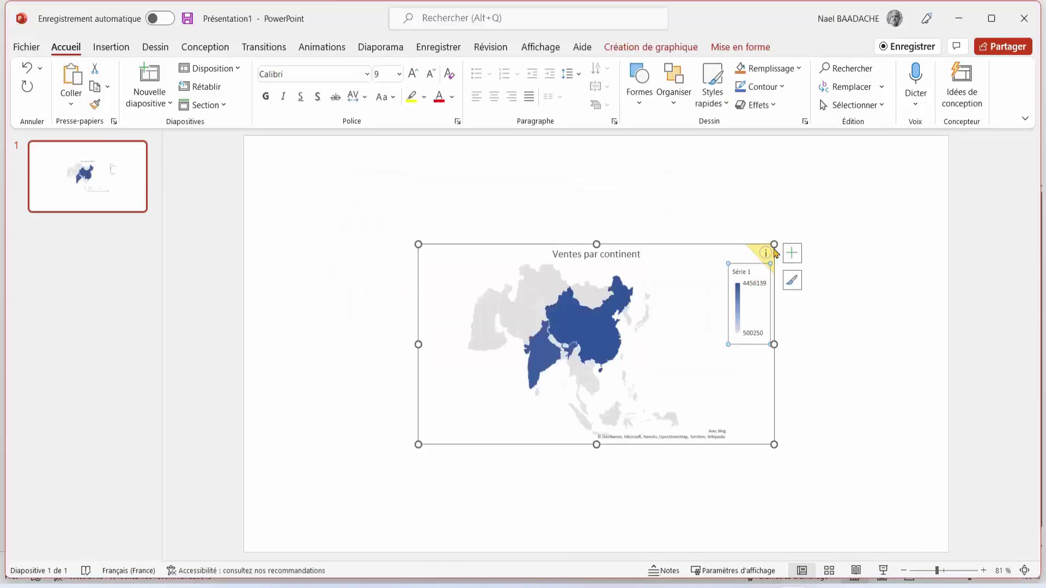
left_click_drag(775, 244, 798, 231)
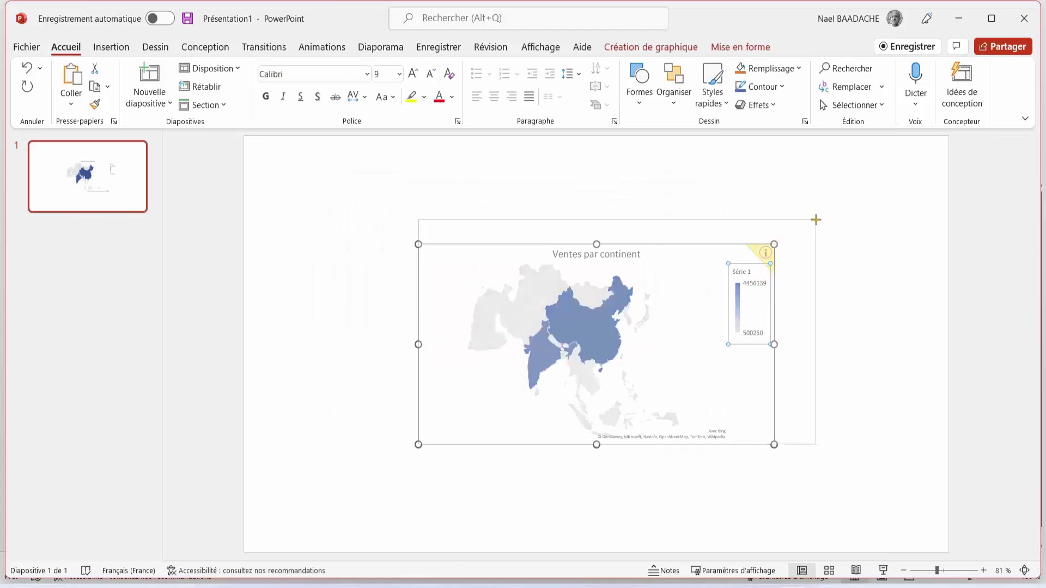
key("Escape")
left_click(366, 280)
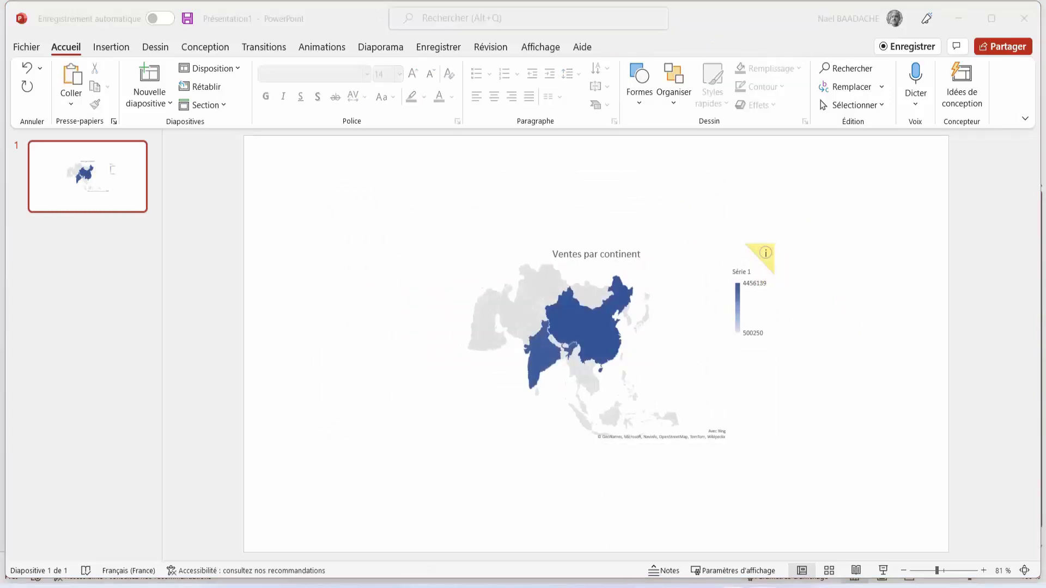
left_click(630, 536)
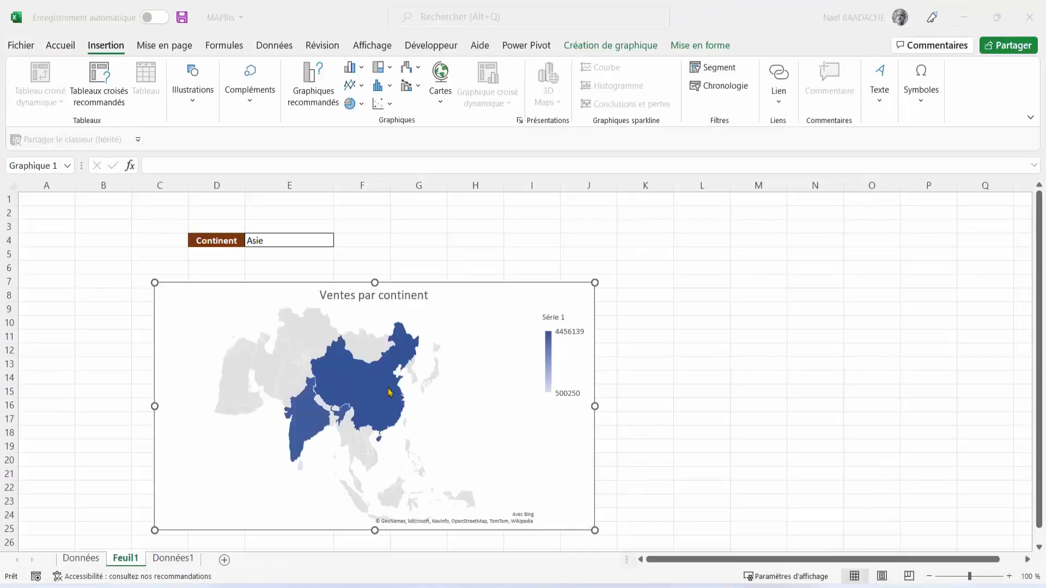
Select the Continent/Asie cells D4:E4 and copy them.
left_click(217, 238)
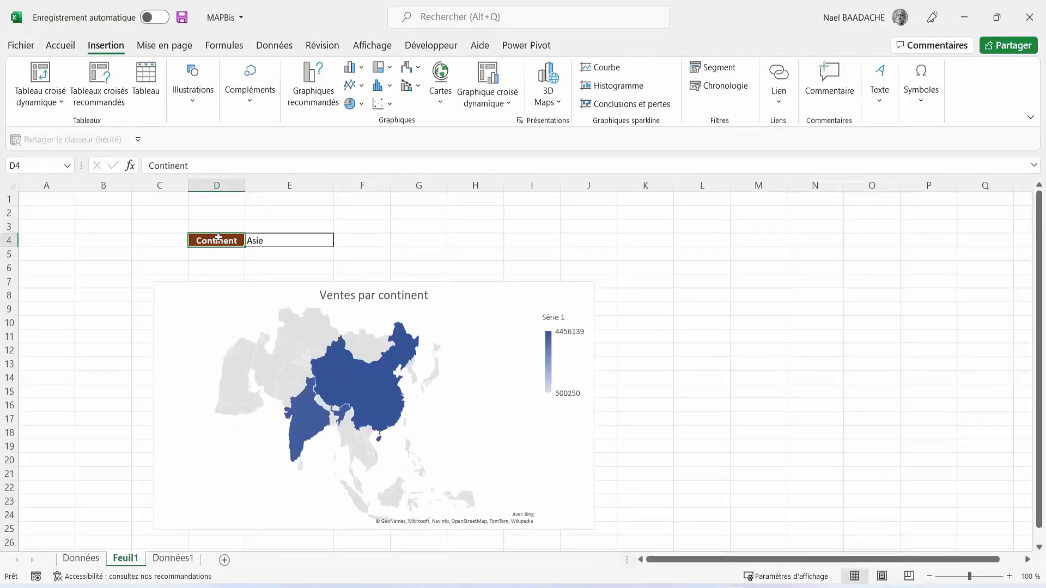
left_click_drag(263, 237, 275, 236)
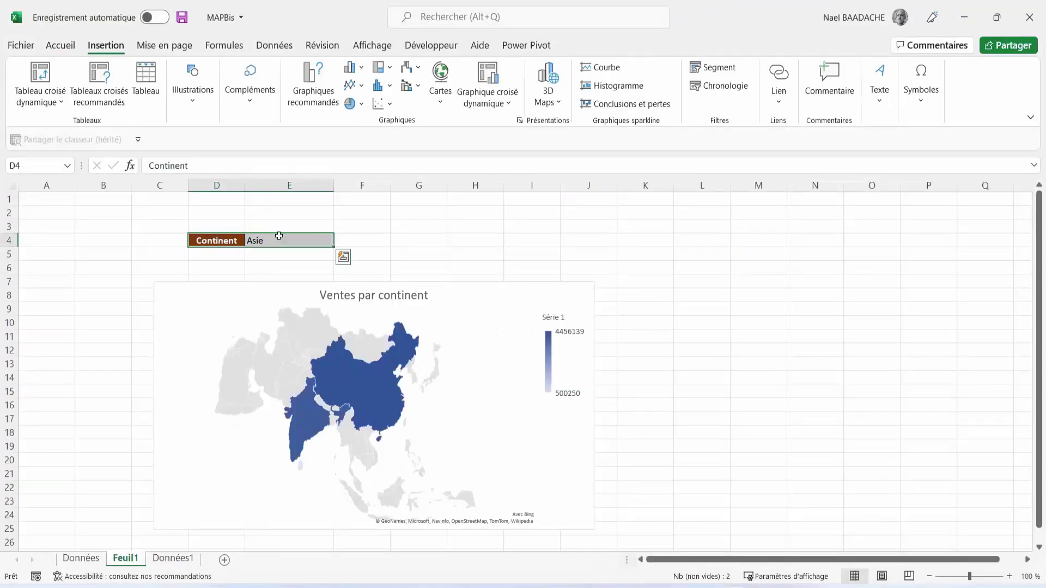
key("ctrl+c")
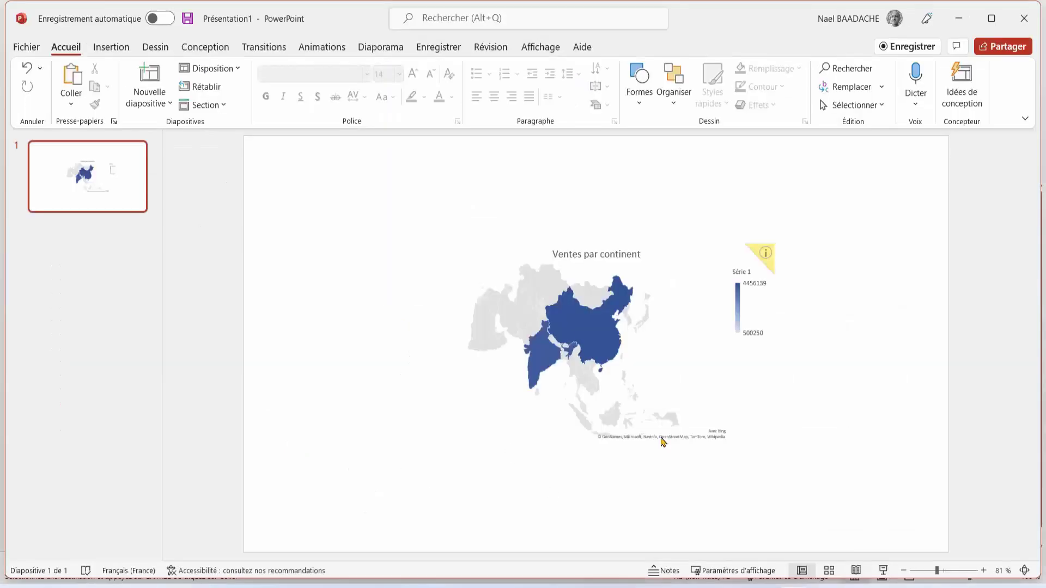
Paste D4:E4 with Coller le lien and move the linked object above the map title.
left_click(71, 103)
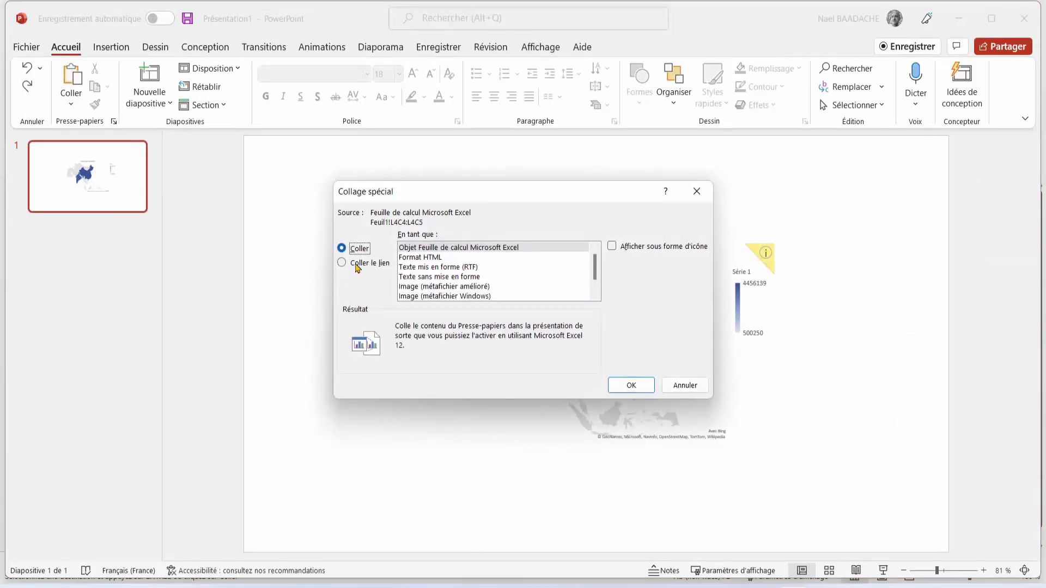
left_click(357, 264)
left_click(630, 386)
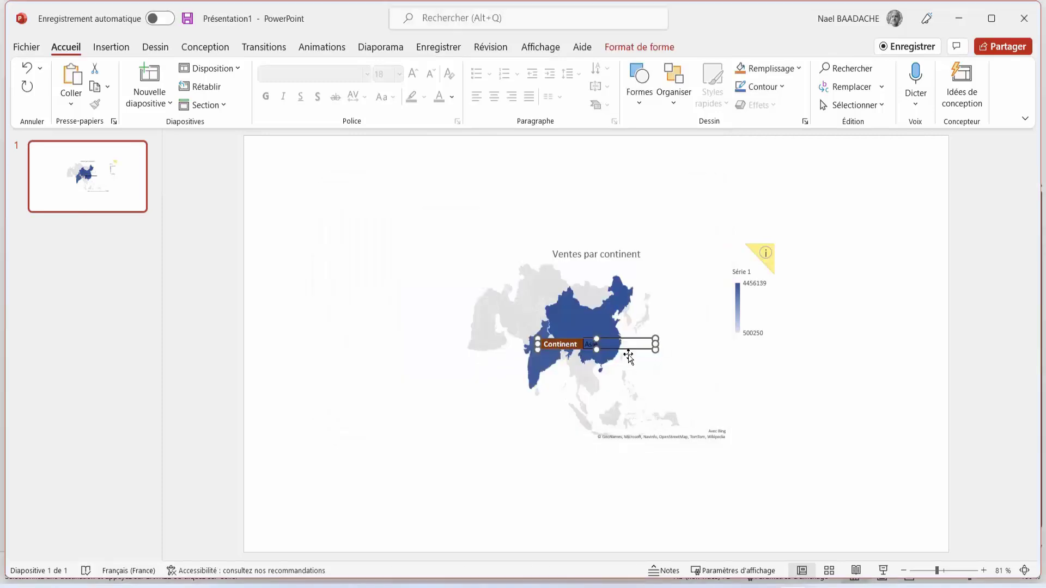
left_click_drag(627, 351, 554, 233)
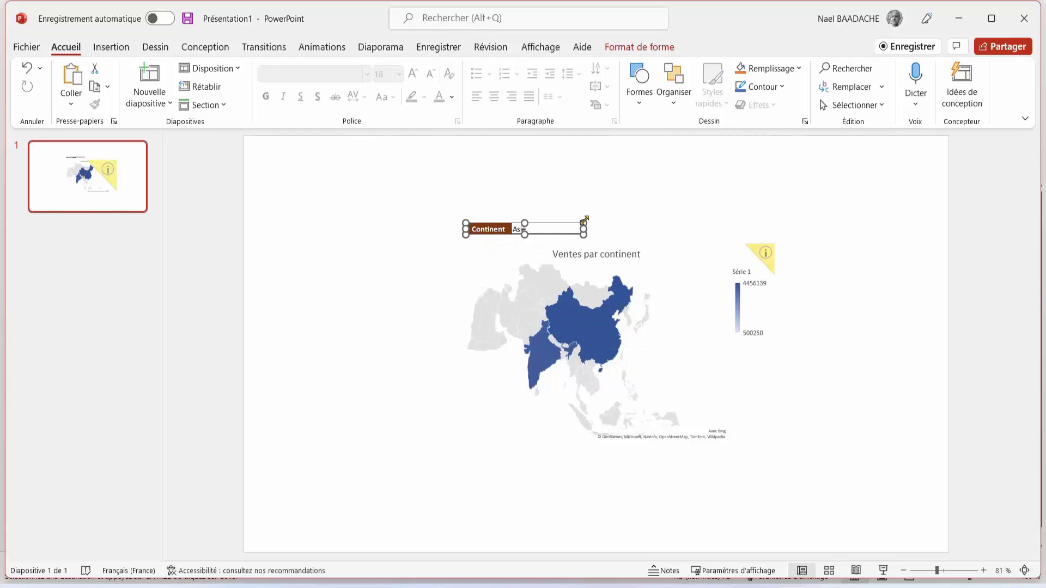
left_click(606, 178)
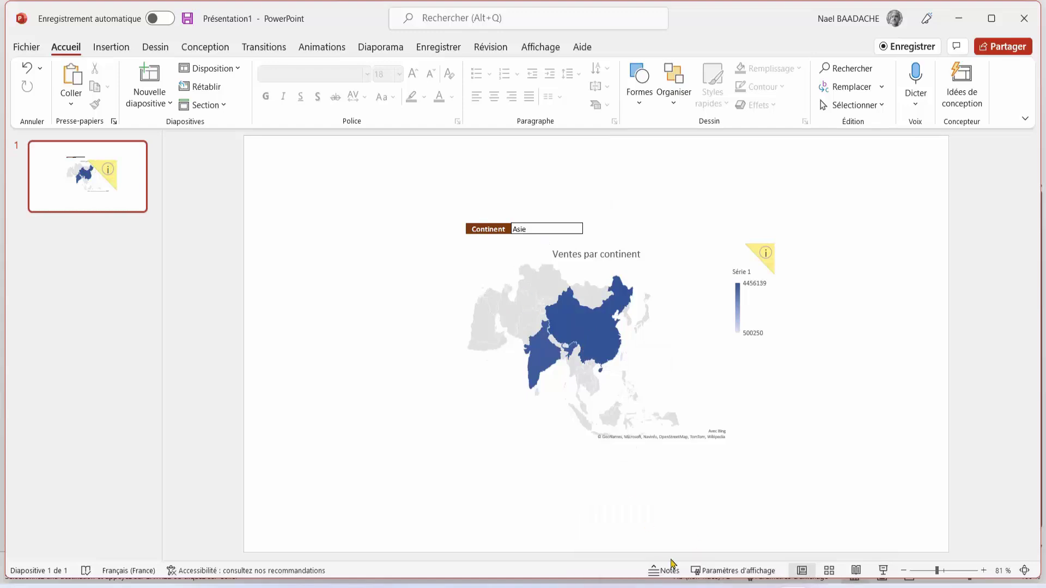
Back in Excel, cancel the pending copy and set the E4 continent to Europe.
left_click(663, 540)
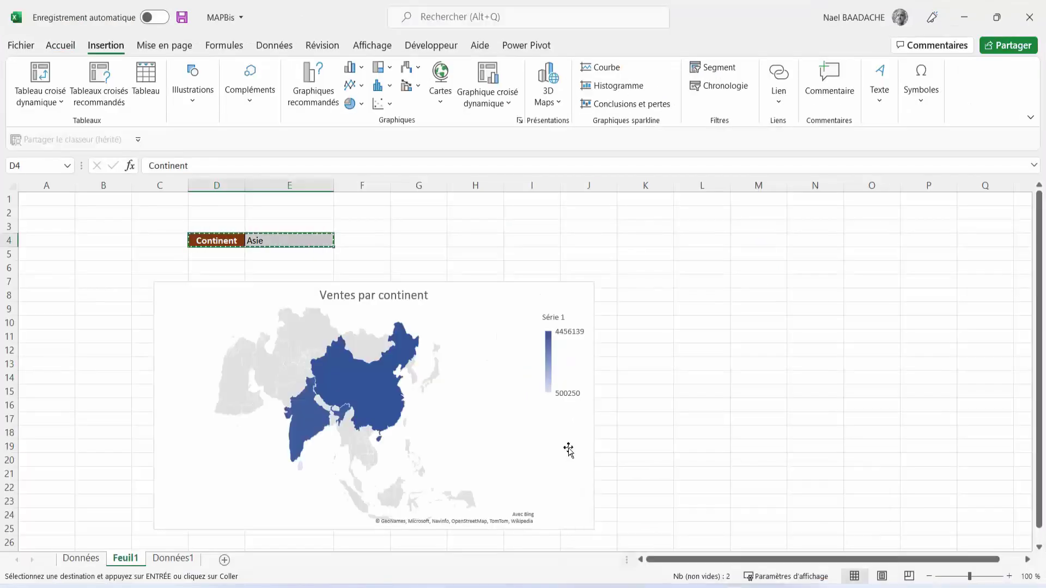
left_click(426, 245)
key("Escape")
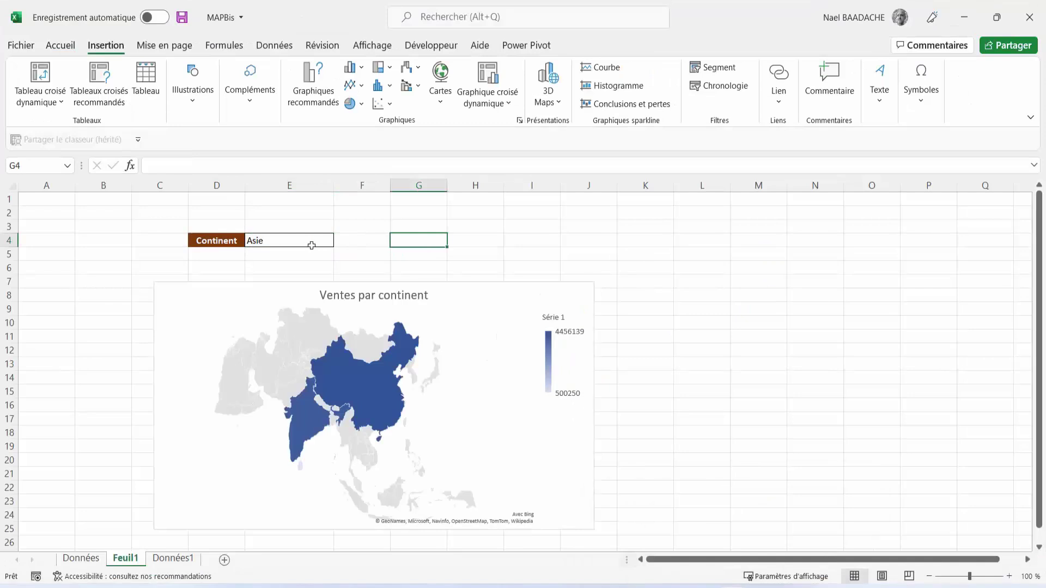
left_click(311, 244)
left_click(341, 242)
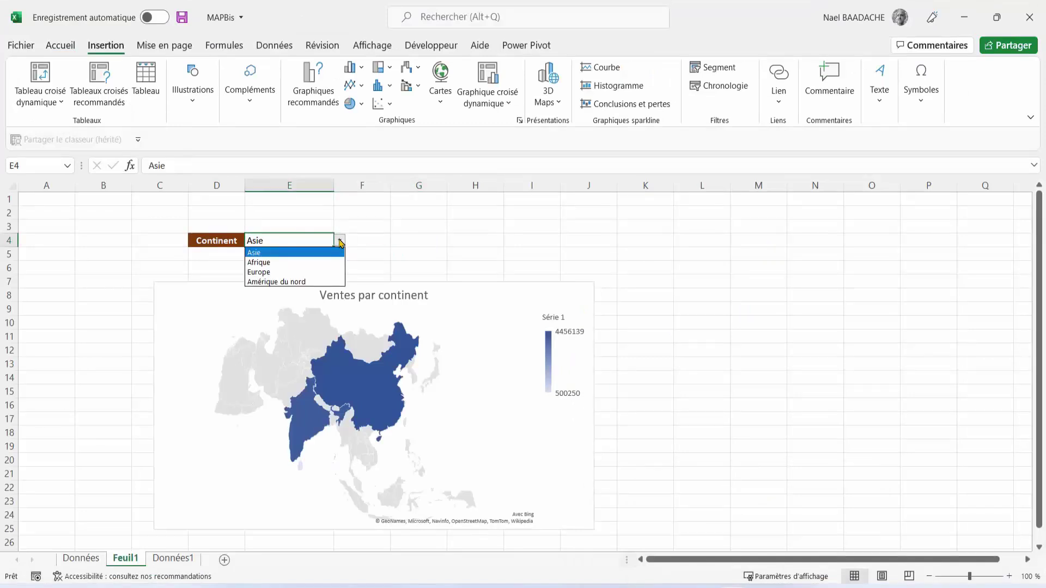
left_click(275, 271)
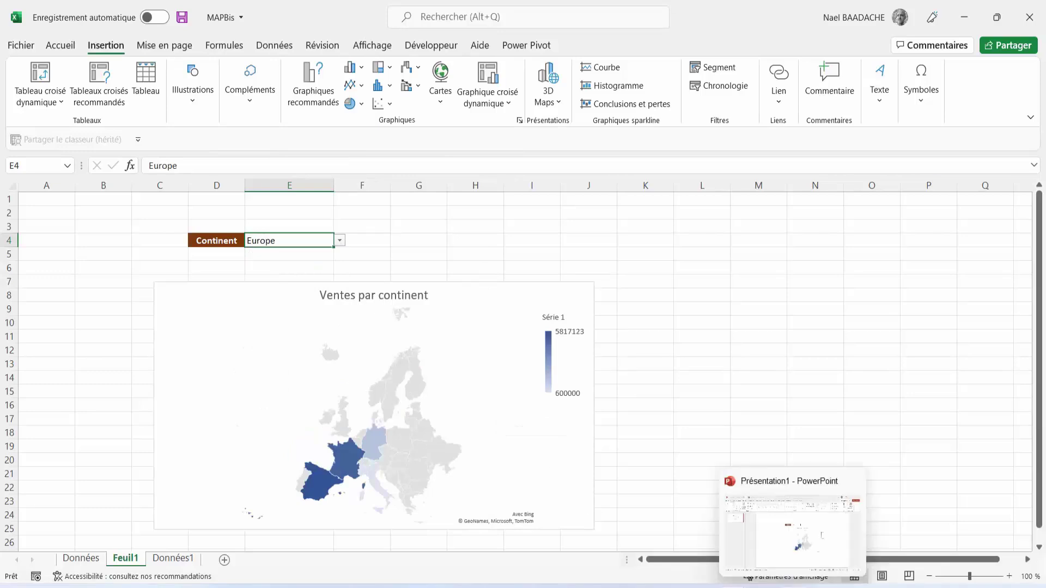
Check the linked slide, close PowerPoint without saving, and go to the Données1 sheet.
left_click(790, 584)
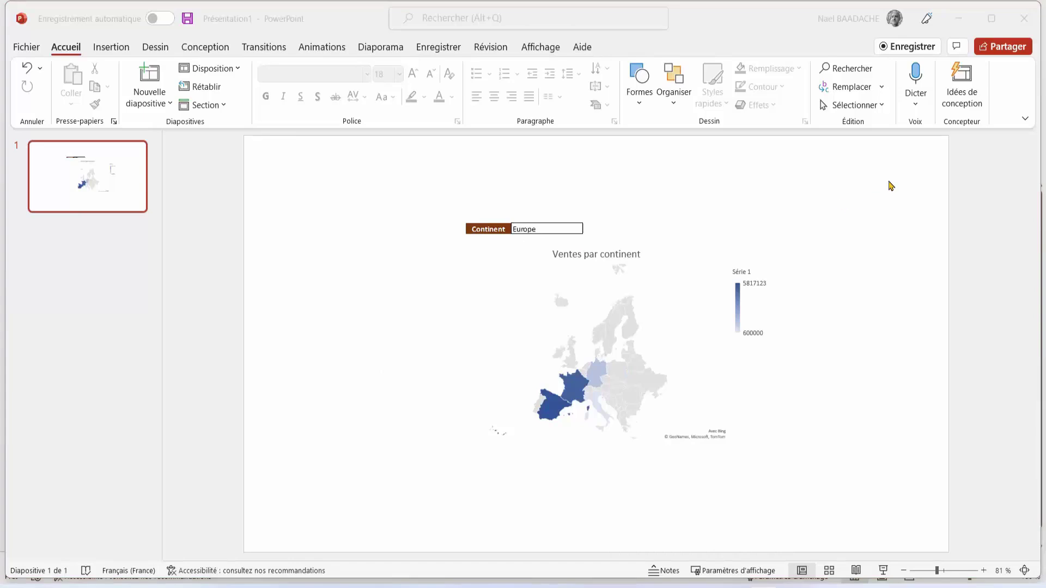
left_click(1024, 18)
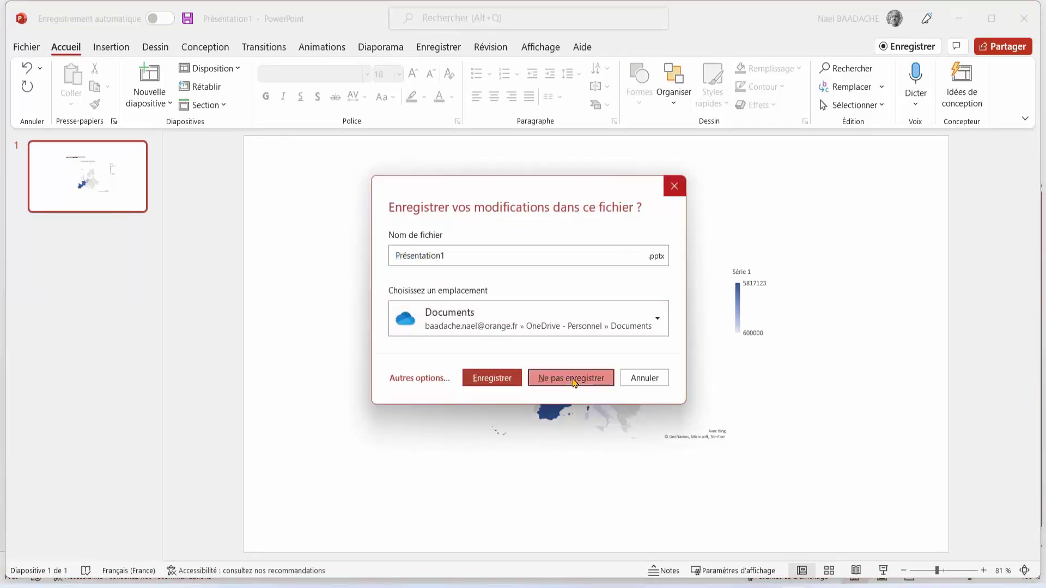
left_click(572, 378)
left_click(528, 255)
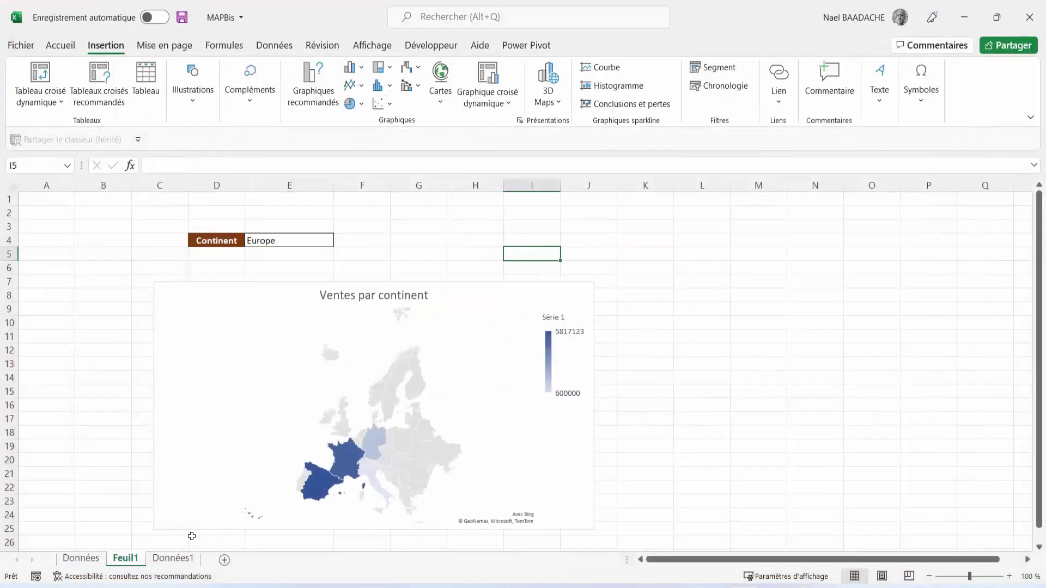
left_click(173, 559)
Select cell B2 inside the Pays/Ventes sales table on Données1.
left_click(82, 254)
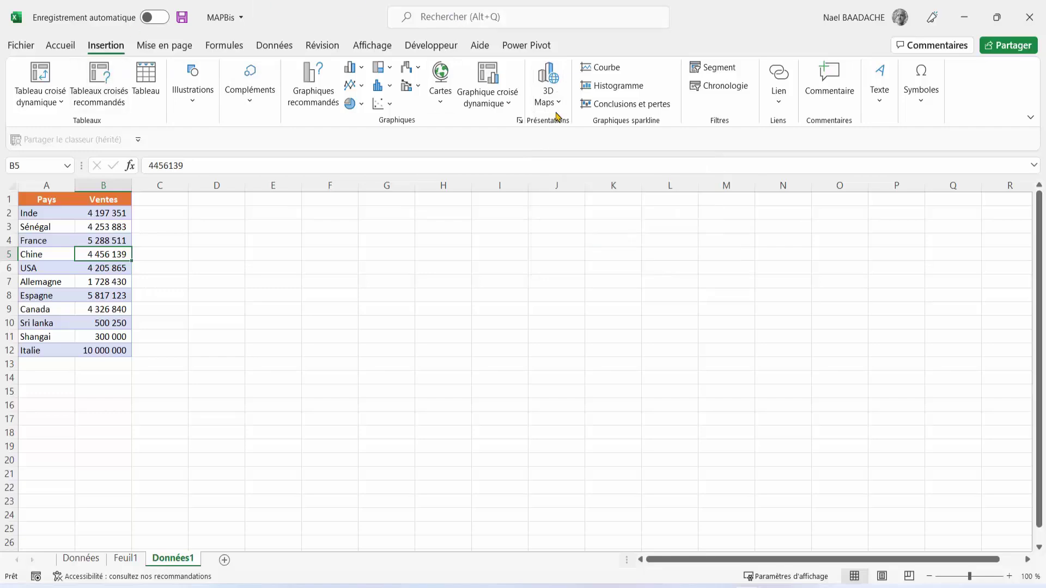
left_click(106, 217)
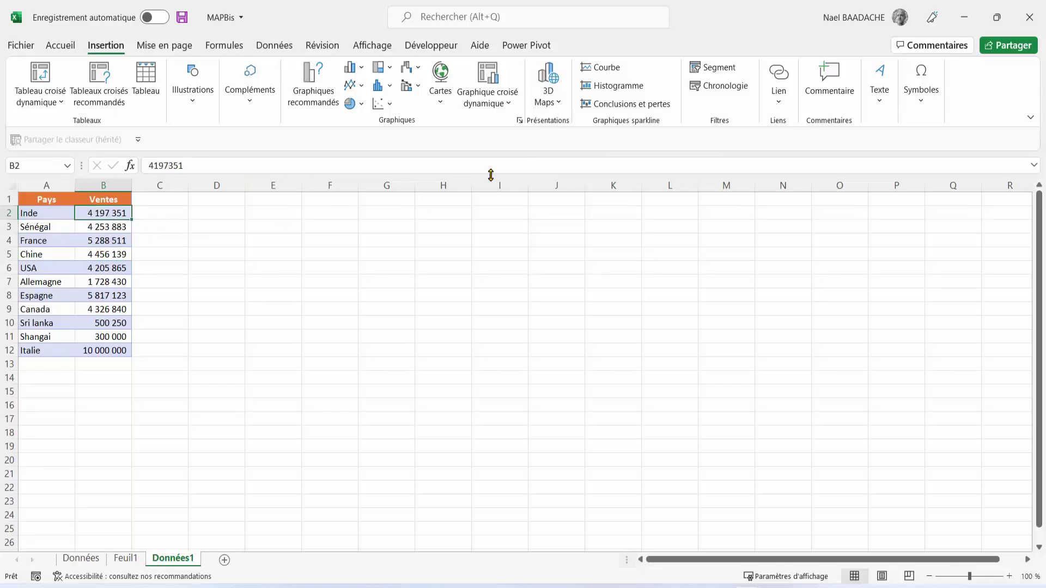
Launch 3D Maps on the sales table and close the field list panel.
left_click(549, 98)
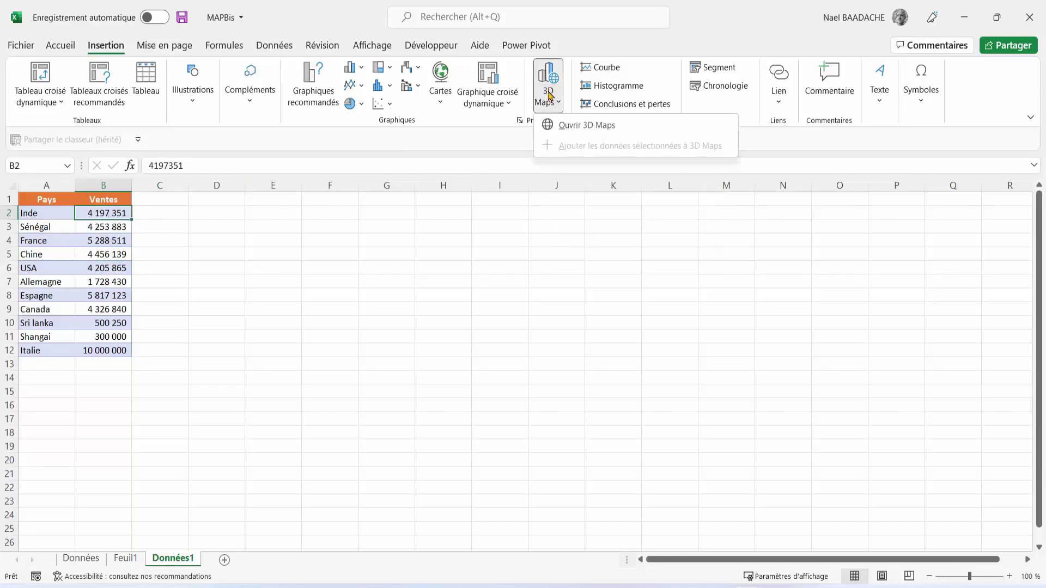
left_click(560, 127)
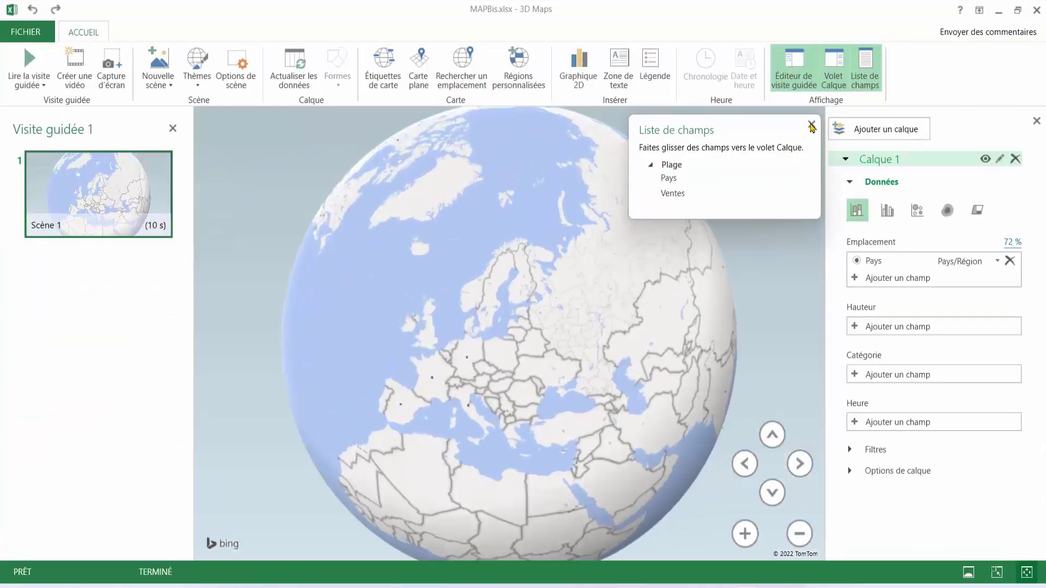
left_click(811, 125)
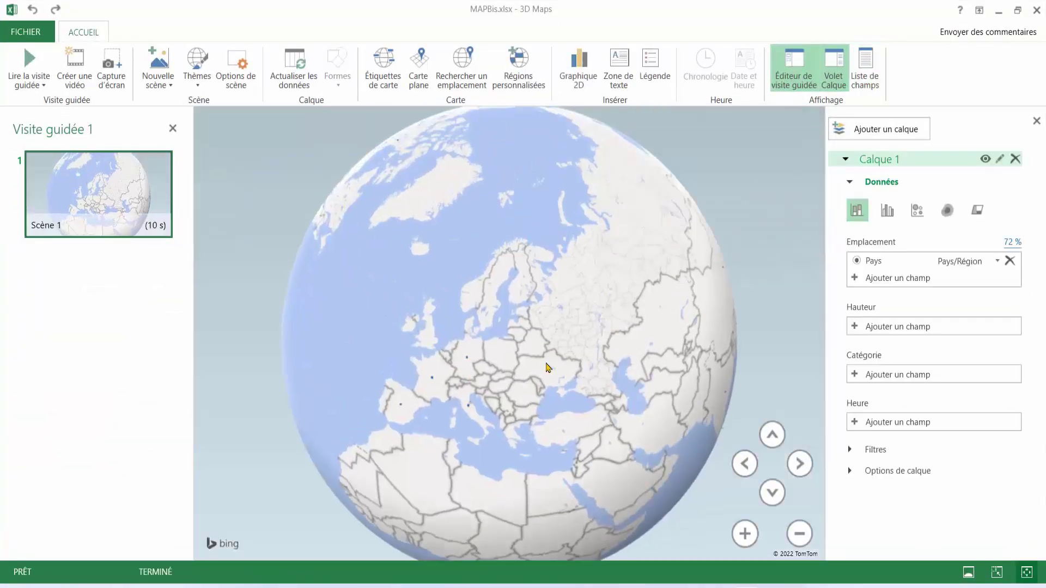
left_click_drag(512, 388, 569, 350)
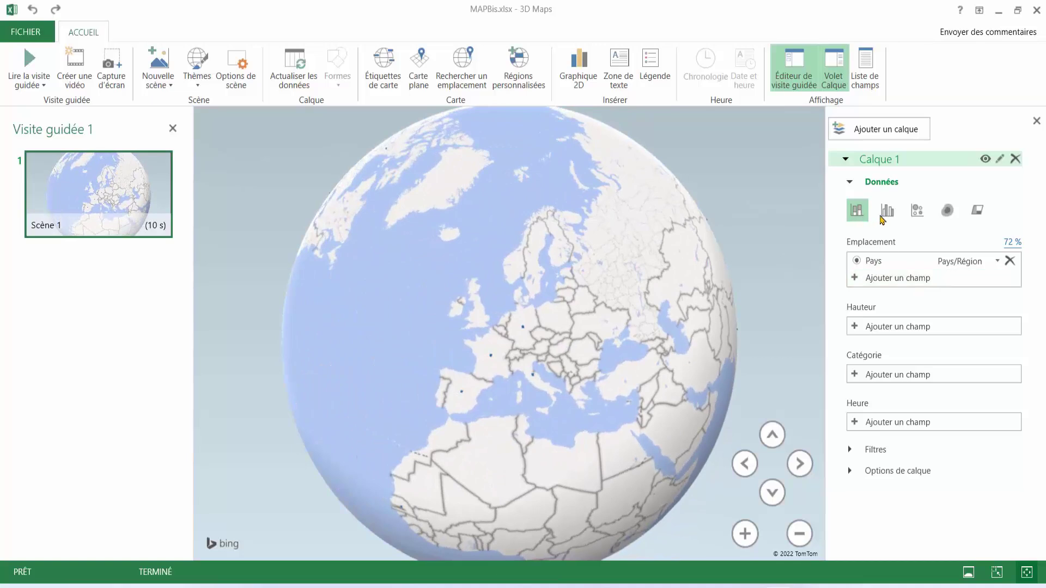
Try bubble and heat map views, then settle on filled Région shading for the countries.
left_click(918, 211)
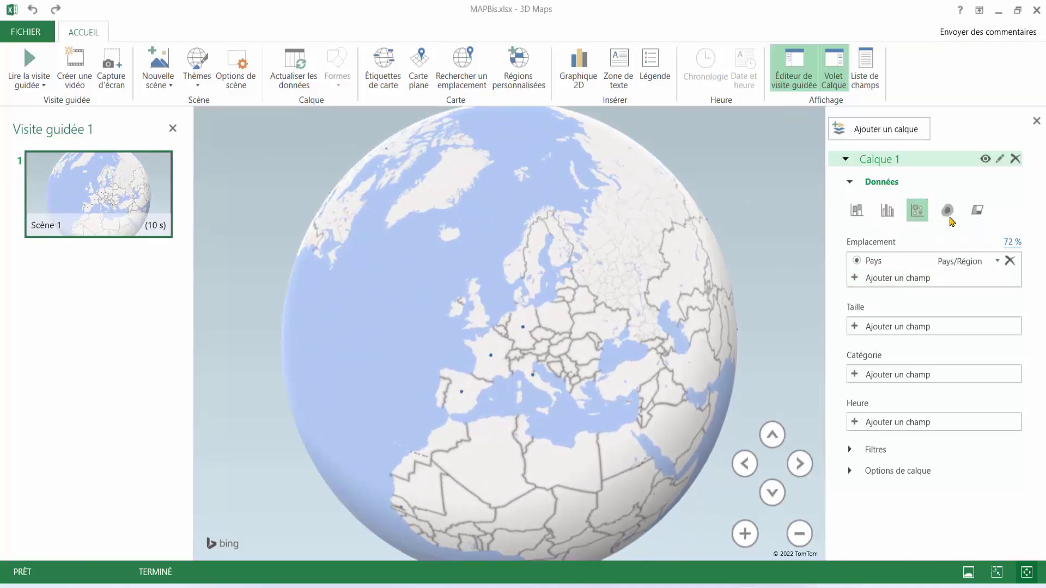
left_click(947, 214)
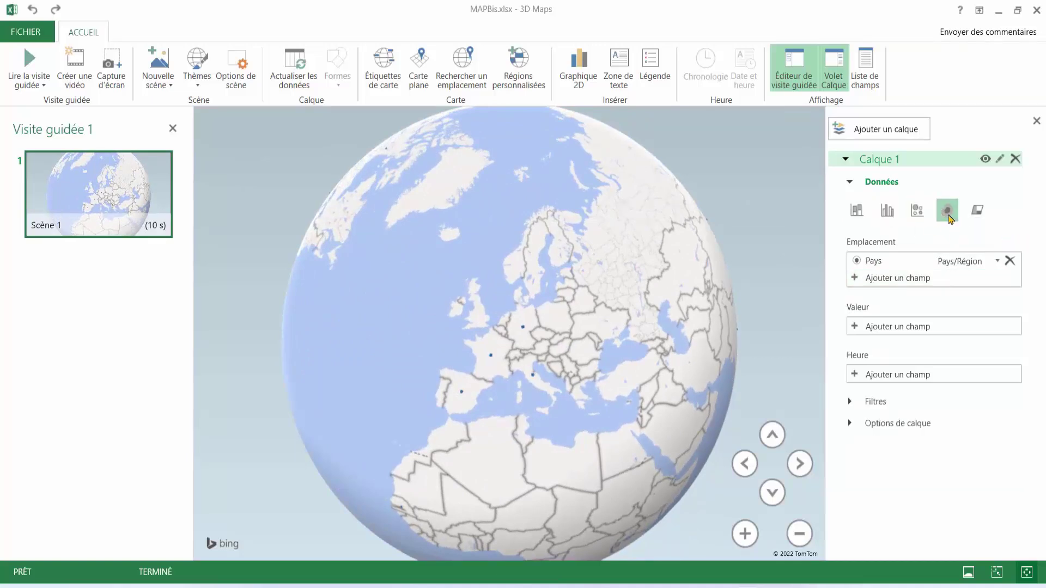
left_click(980, 212)
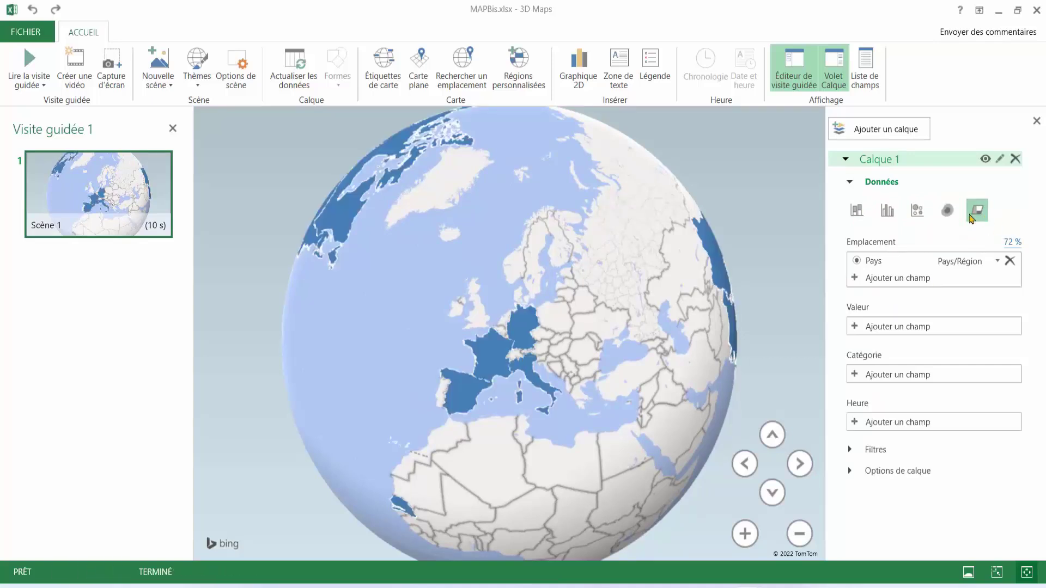
mouse_move(354, 218)
left_mouse_down()
mouse_move(622, 336)
mouse_move(368, 255)
left_mouse_up()
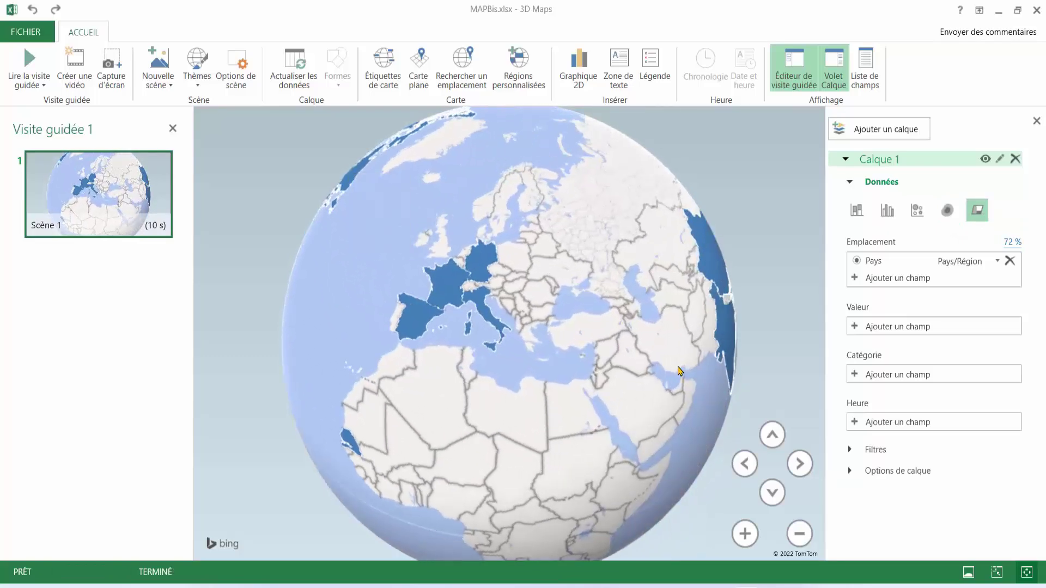
left_click_drag(678, 370, 450, 403)
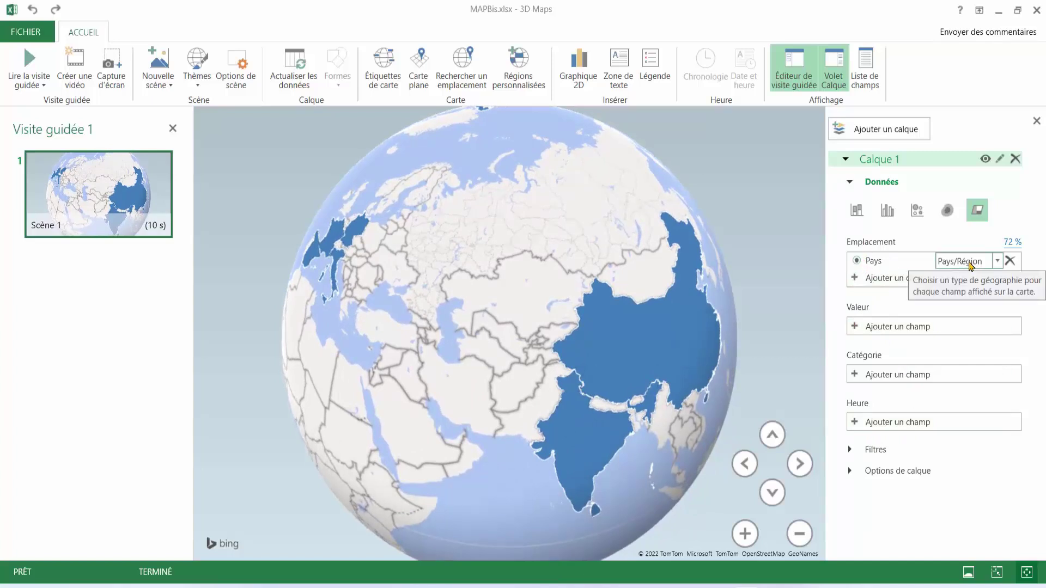
Keep Pays as Pays/Région, add Pays and summed Ventes as values, and delete the legend.
left_click(998, 261)
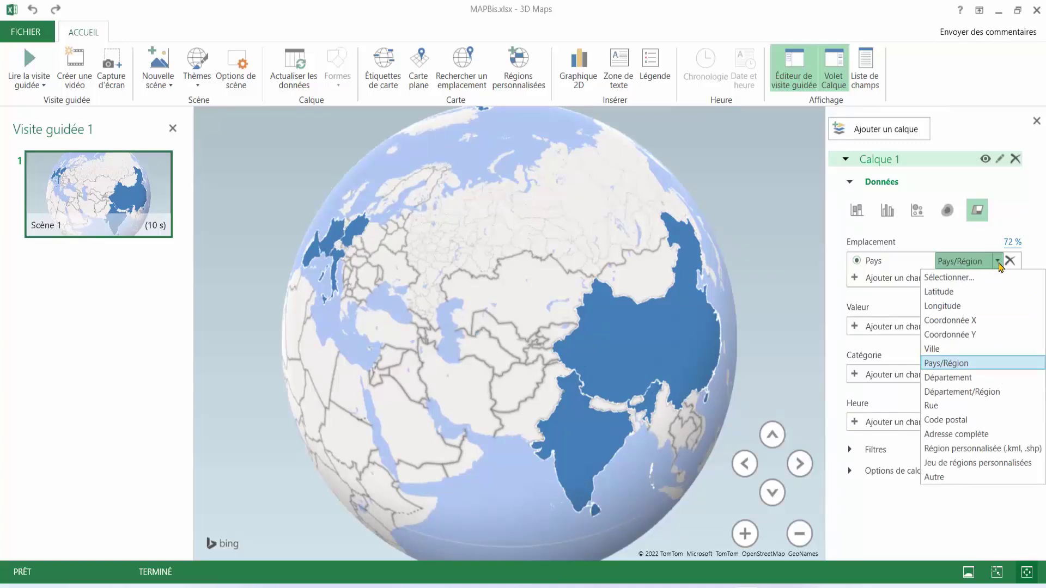
left_click(1000, 263)
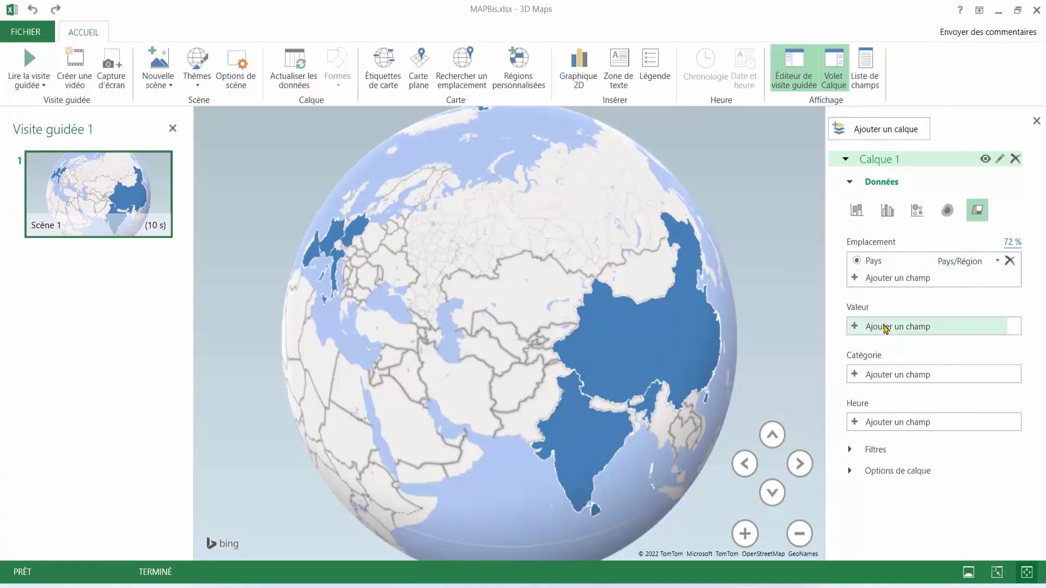
left_click(885, 327)
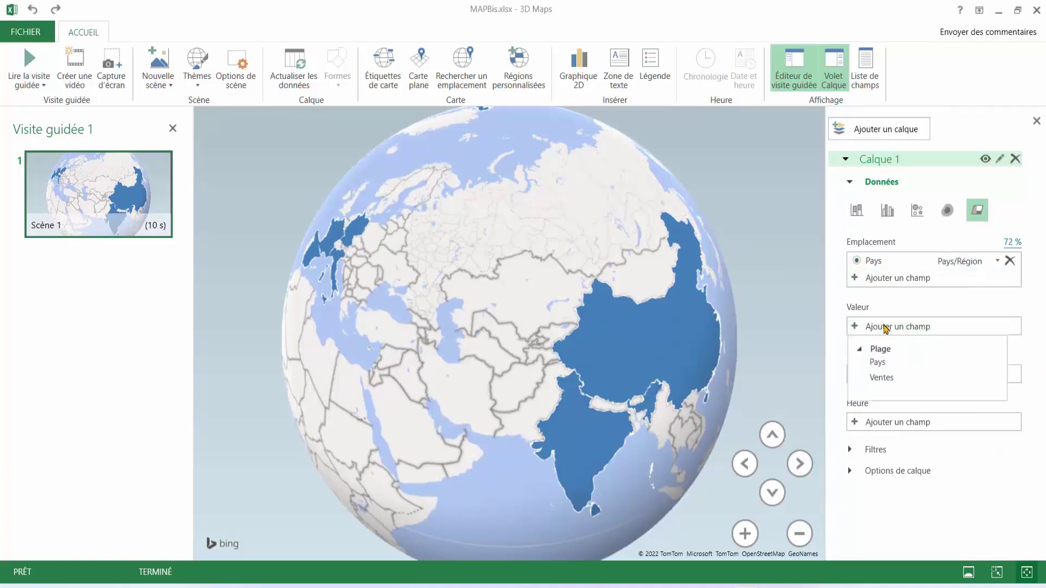
left_click(876, 363)
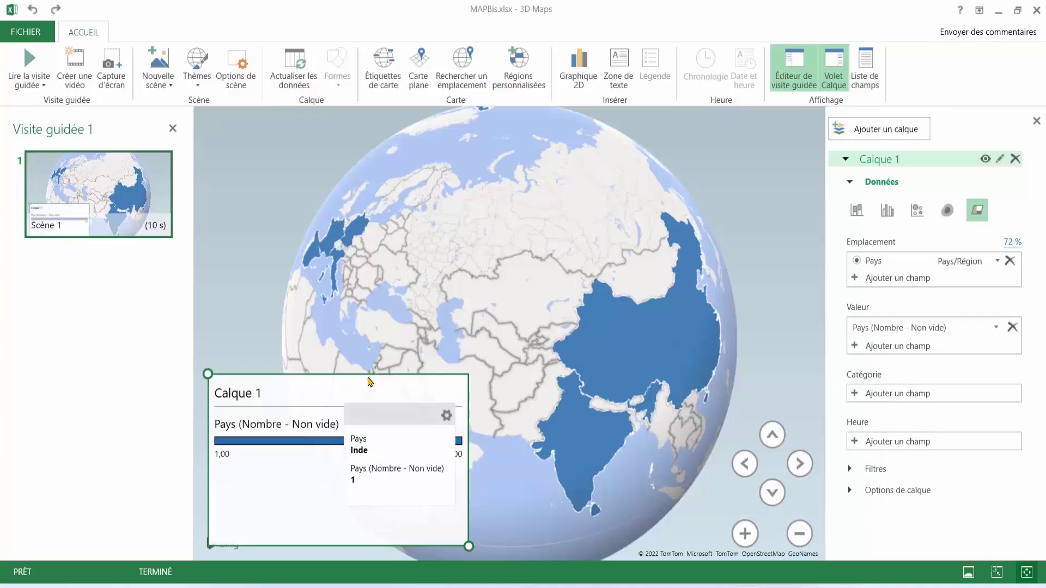
key("Delete")
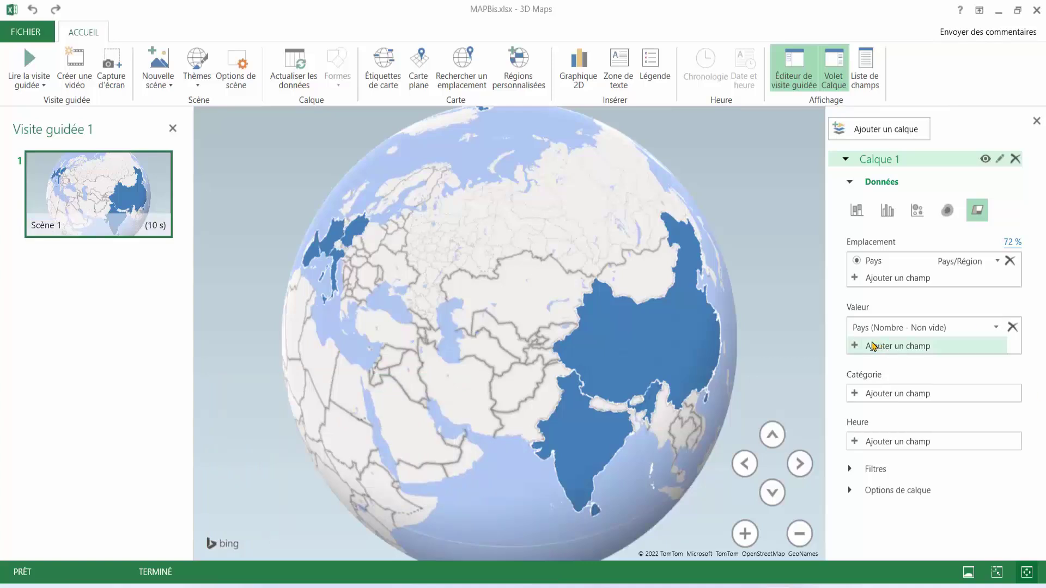
left_click(902, 348)
left_click(885, 399)
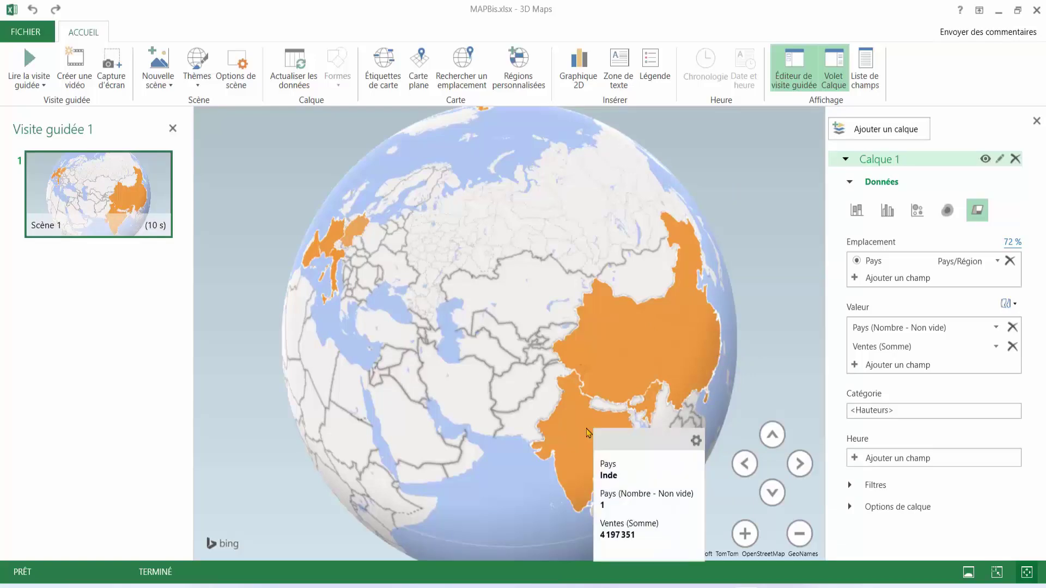
left_click_drag(423, 303, 595, 338)
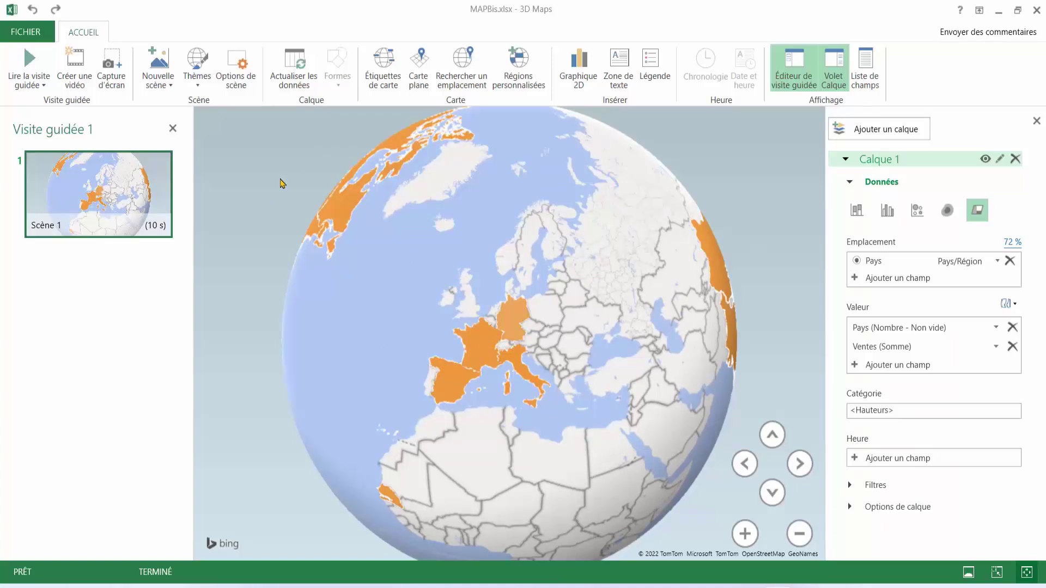
mouse_move(98, 194)
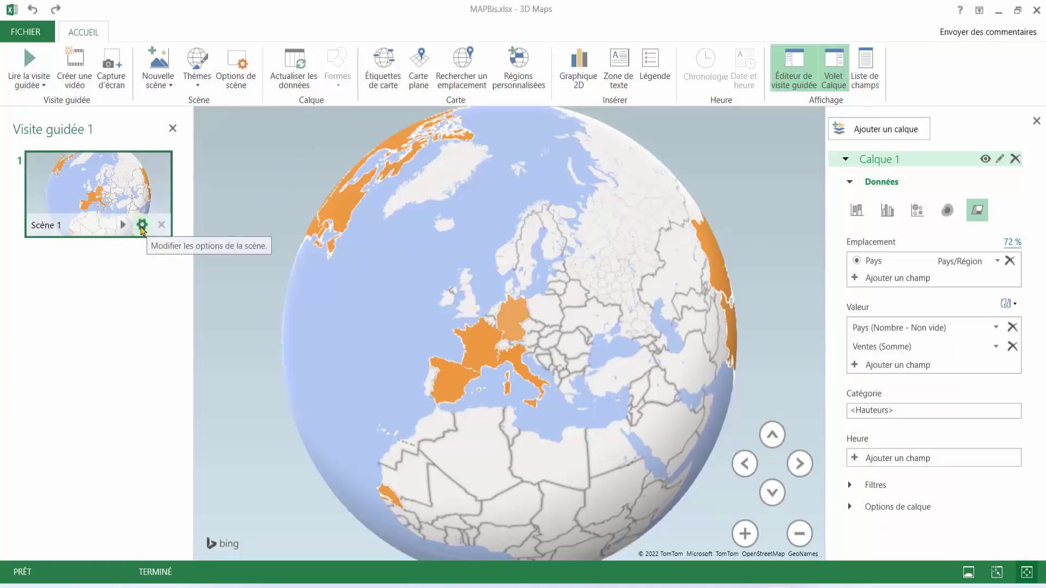
Set Scène 1's transition effect to Globe tournant and play the tour from it.
left_click(142, 225)
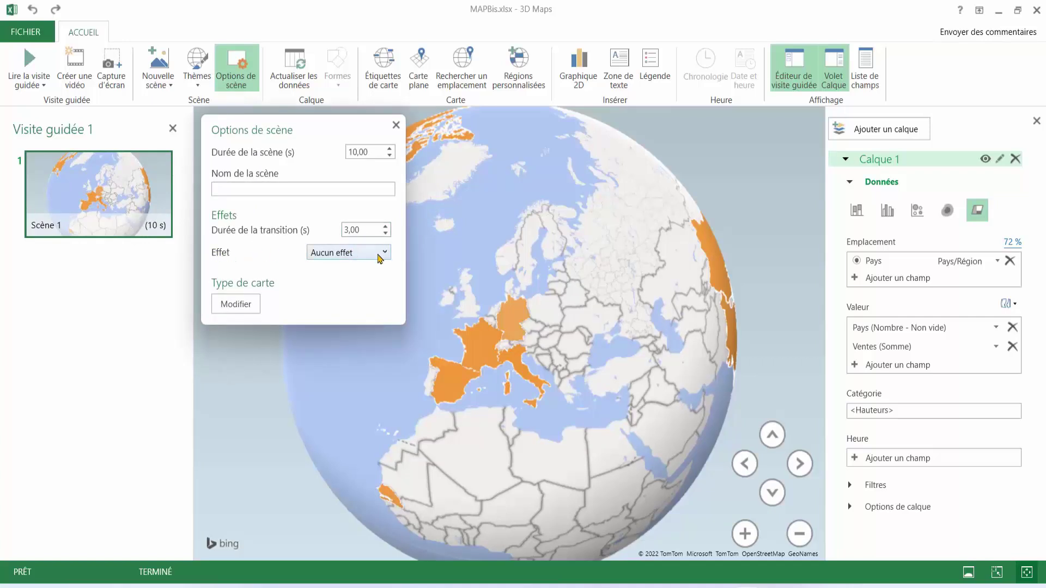
left_click(384, 258)
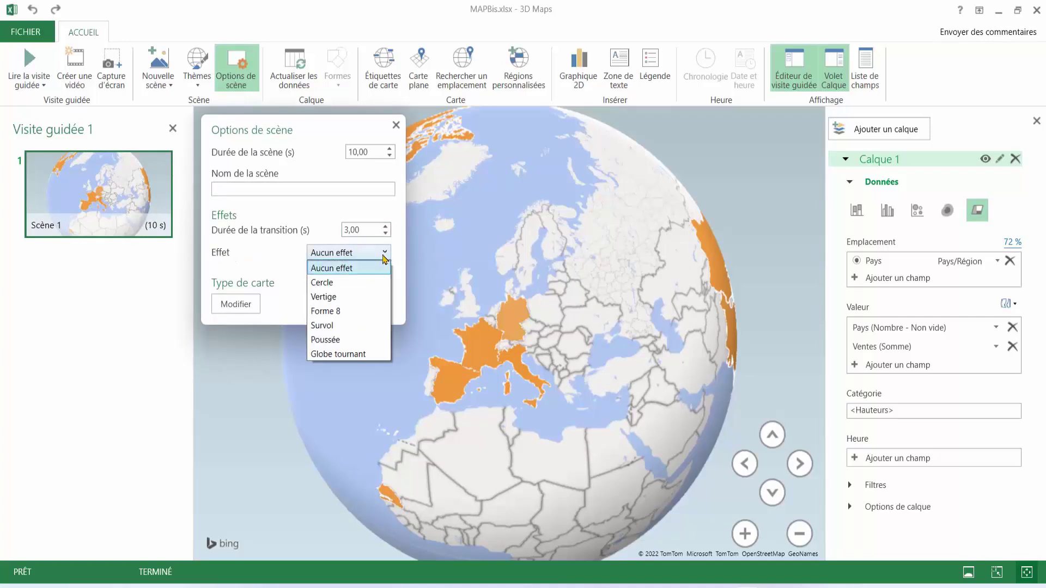
left_click(338, 354)
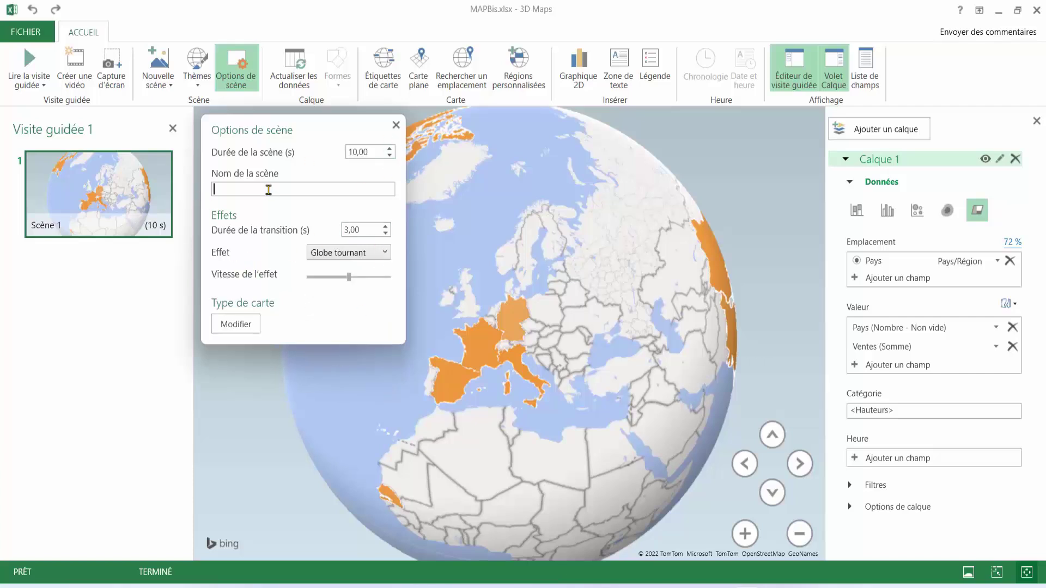
left_click(397, 127)
mouse_move(98, 194)
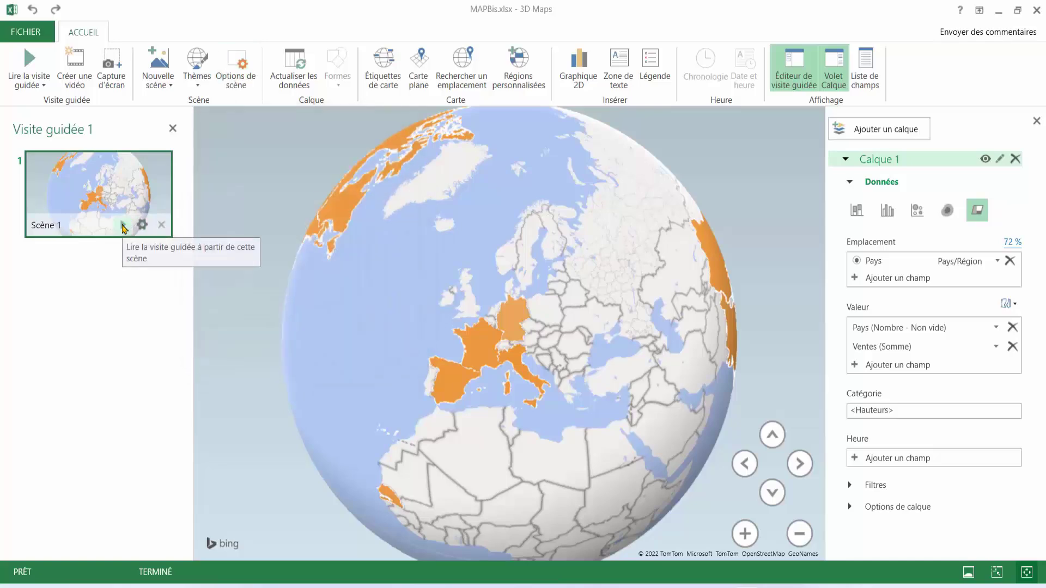
left_click(123, 225)
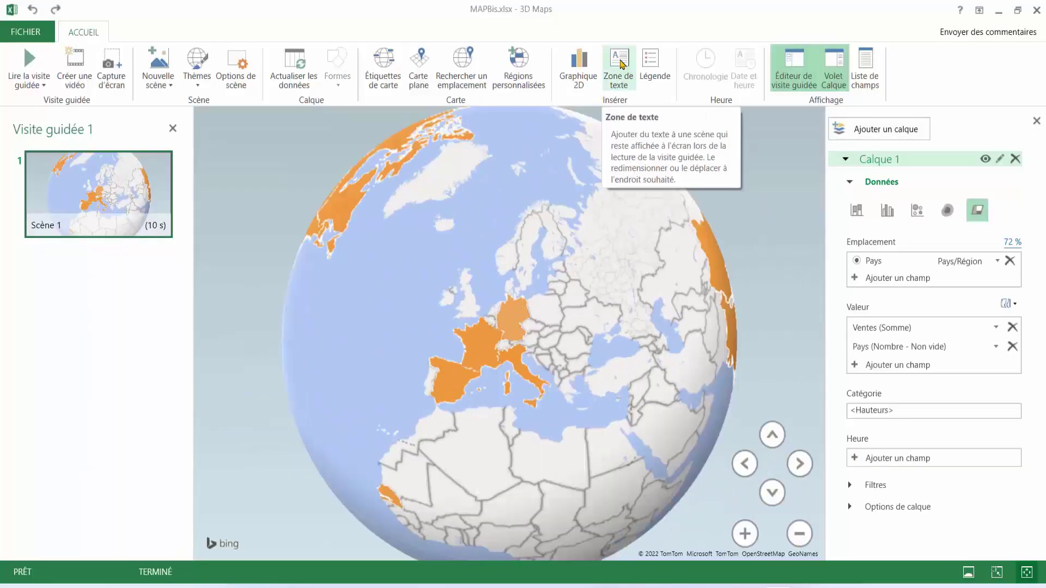
left_click(580, 65)
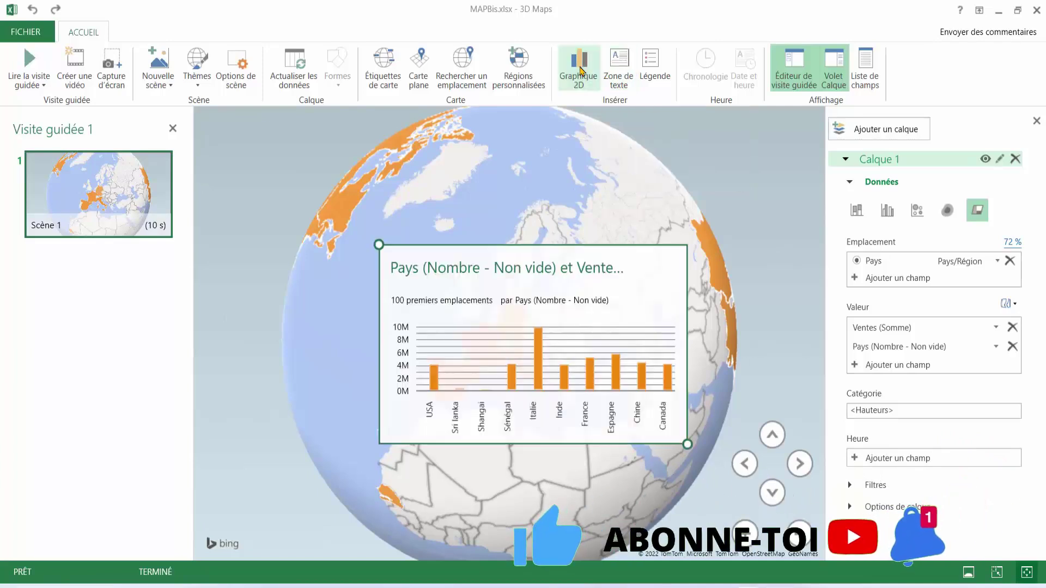
mouse_move(439, 257)
left_mouse_down()
mouse_move(427, 260)
mouse_move(447, 526)
left_mouse_up()
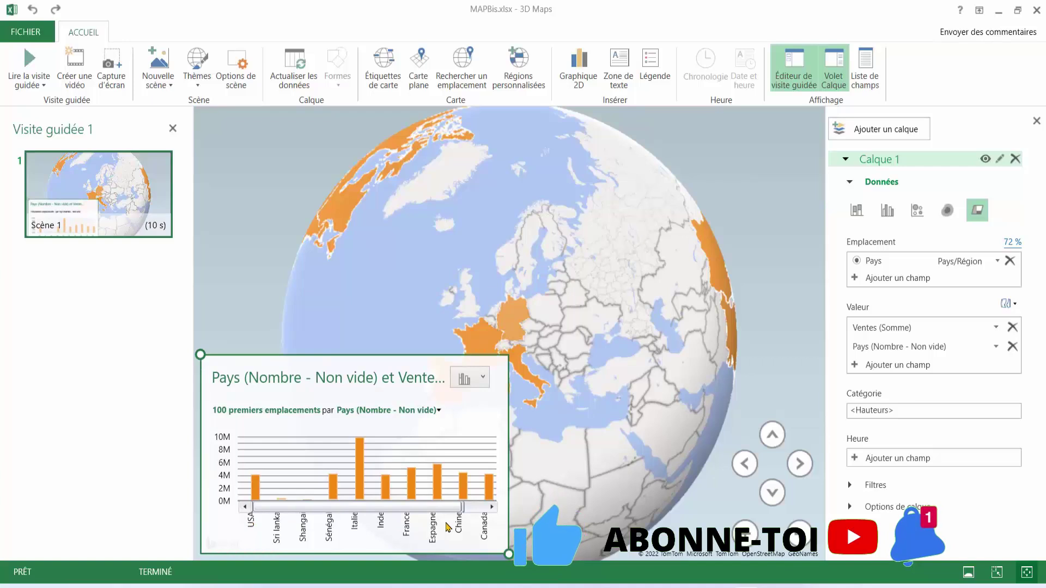
left_click(492, 507)
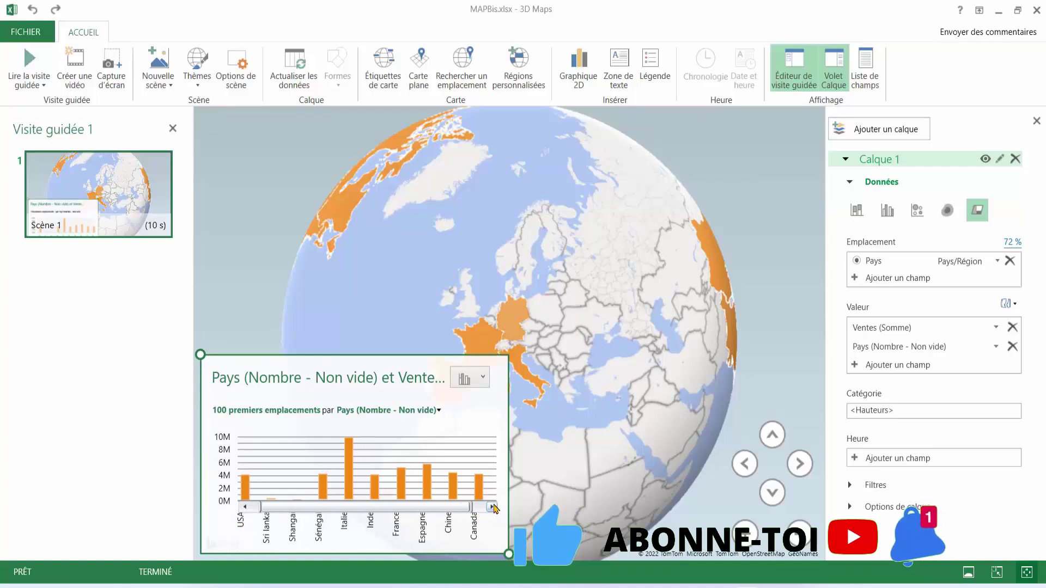
left_click(493, 508)
mouse_move(348, 468)
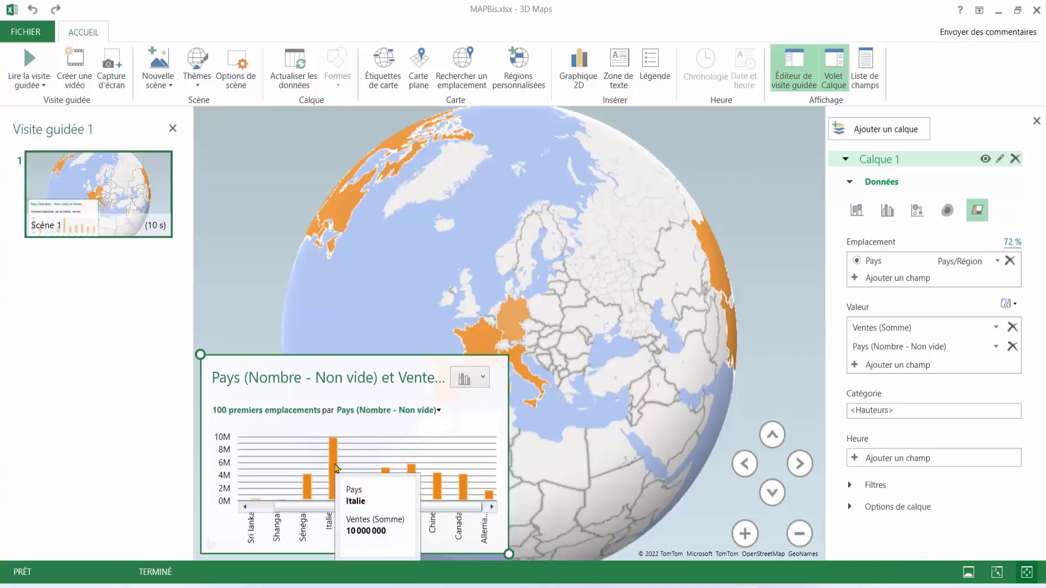
left_click(484, 380)
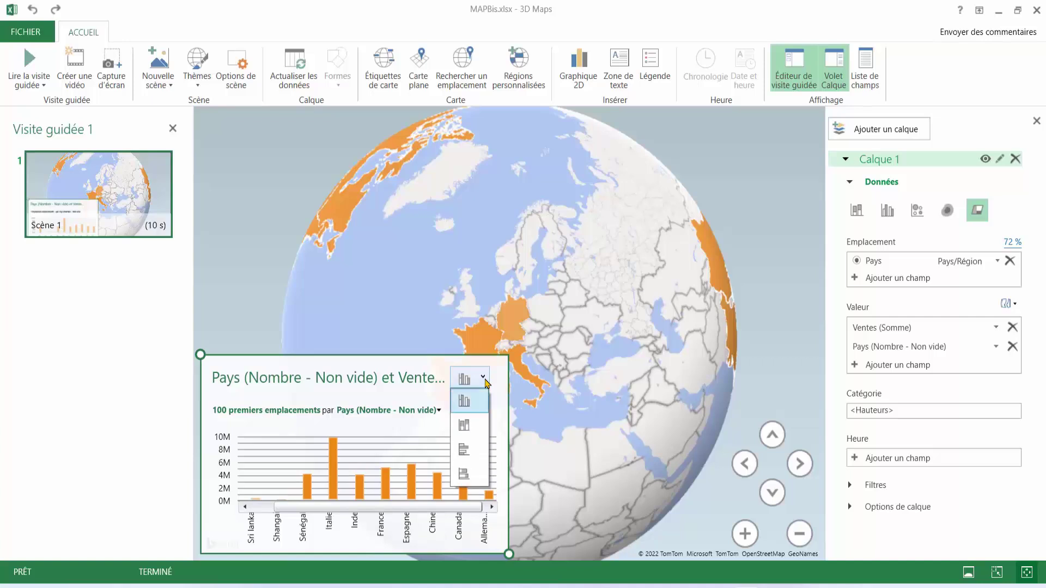
left_click(473, 452)
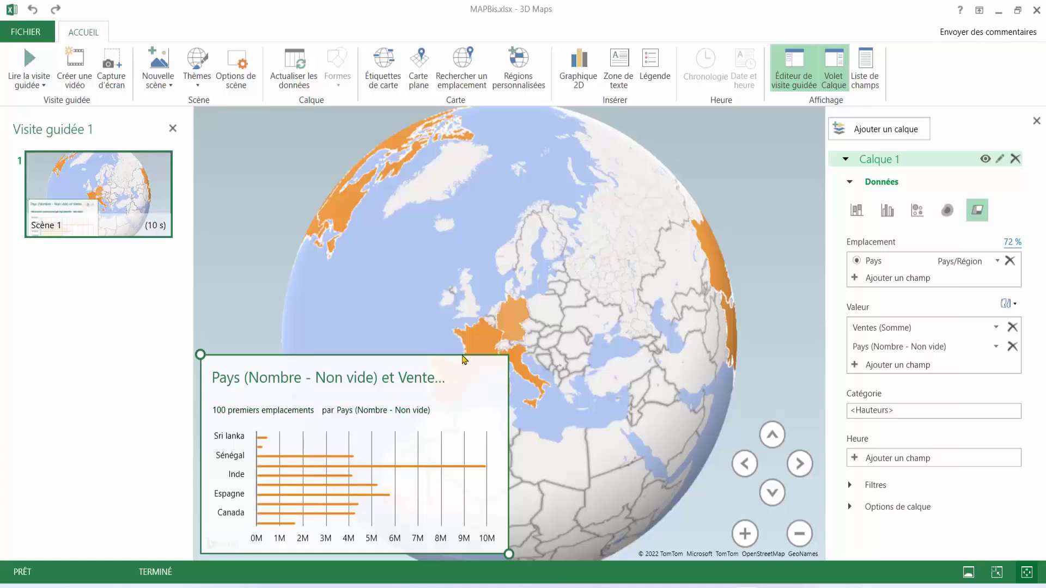
key("Delete")
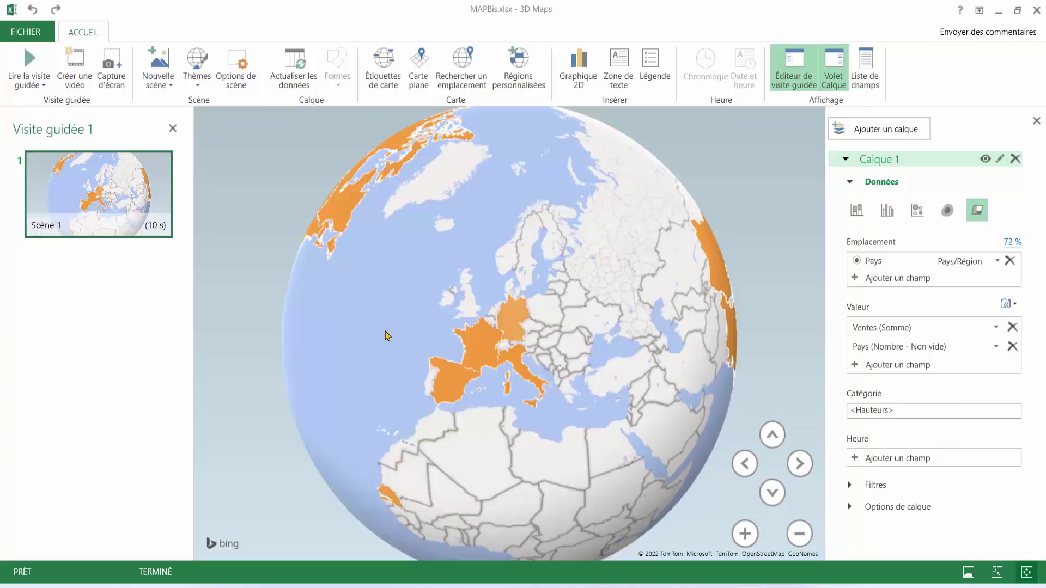